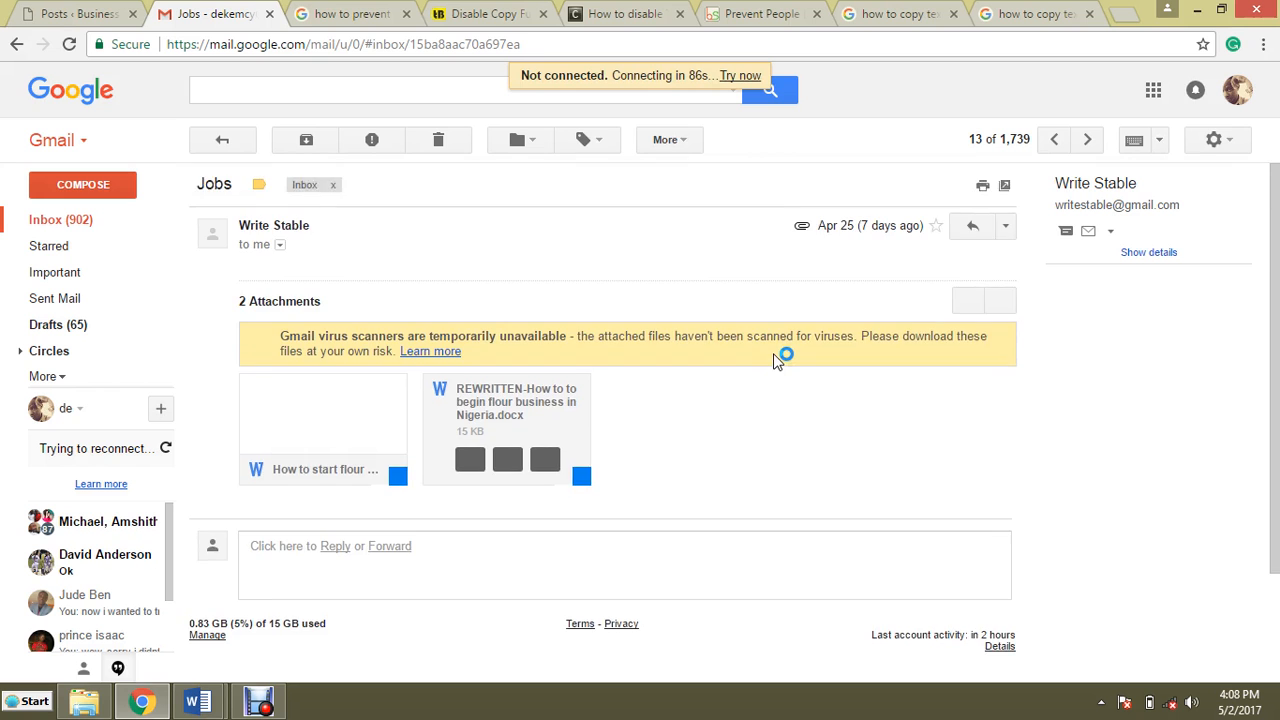
Step: Open the rewritten and original flour-business Word documents from the taskbar
scroll(778, 360, "down", 2)
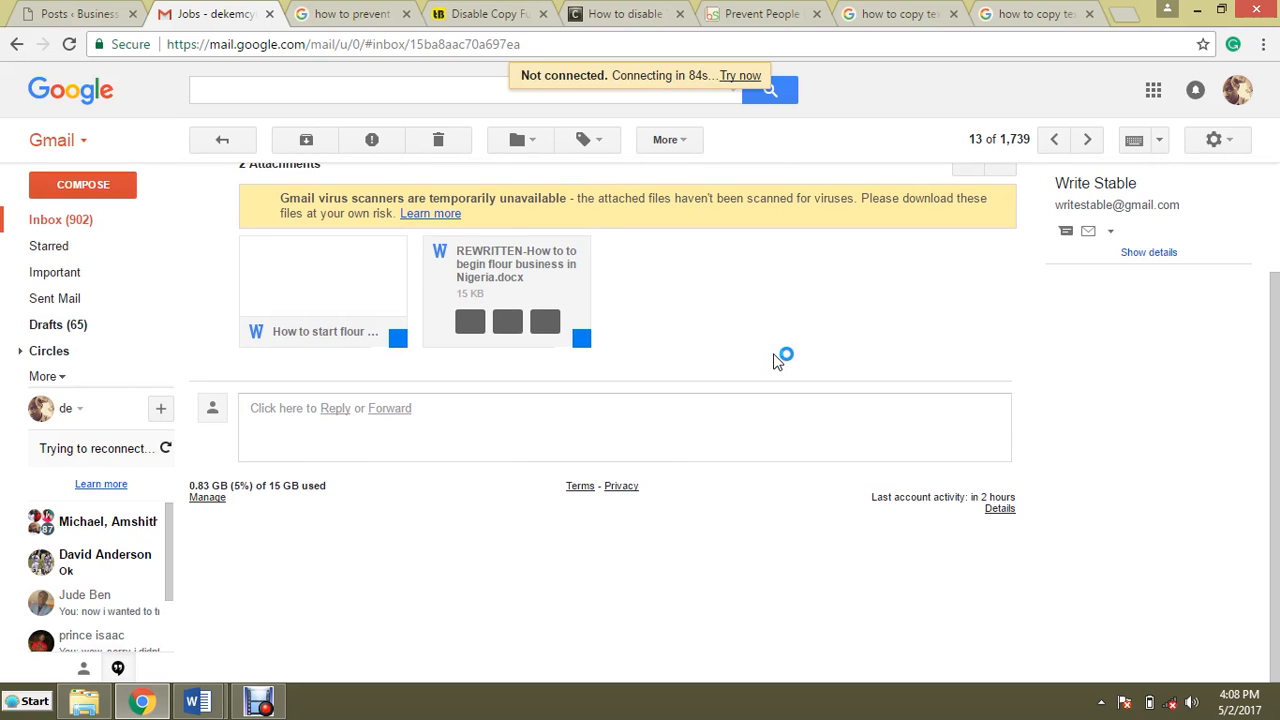
scroll(782, 362, "up", 1)
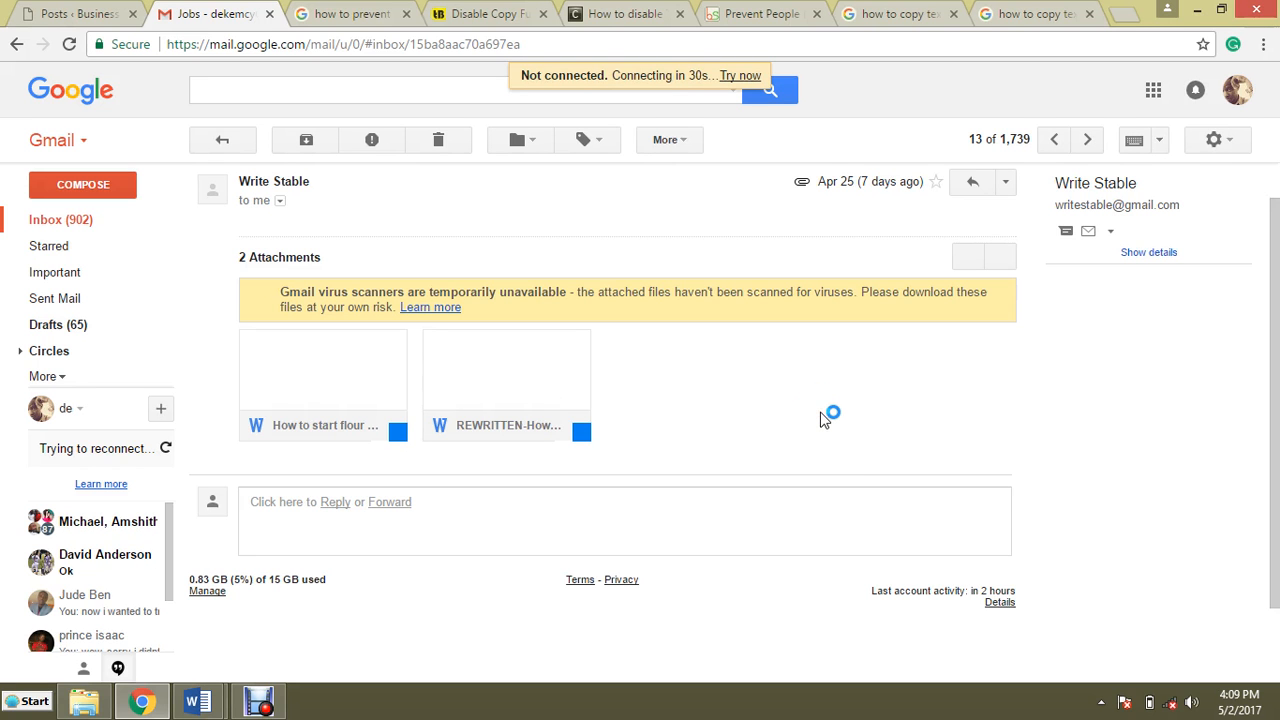
mouse_move(337, 377)
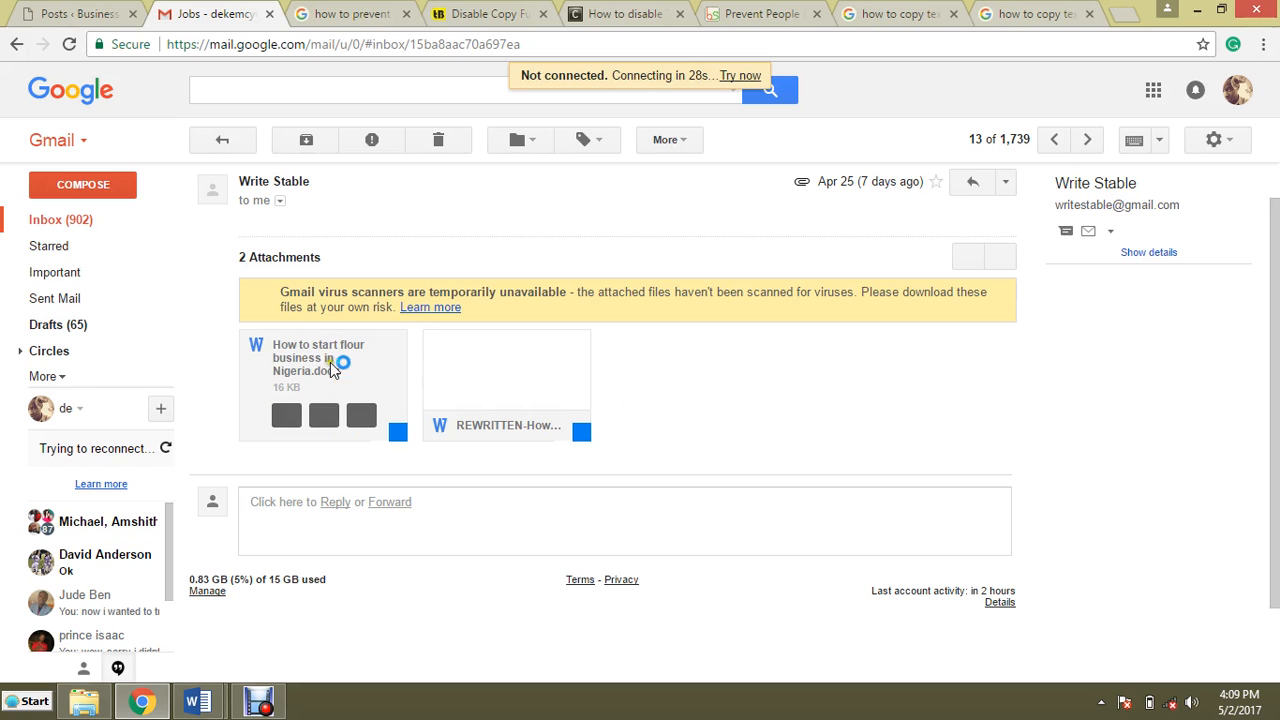
mouse_move(490, 362)
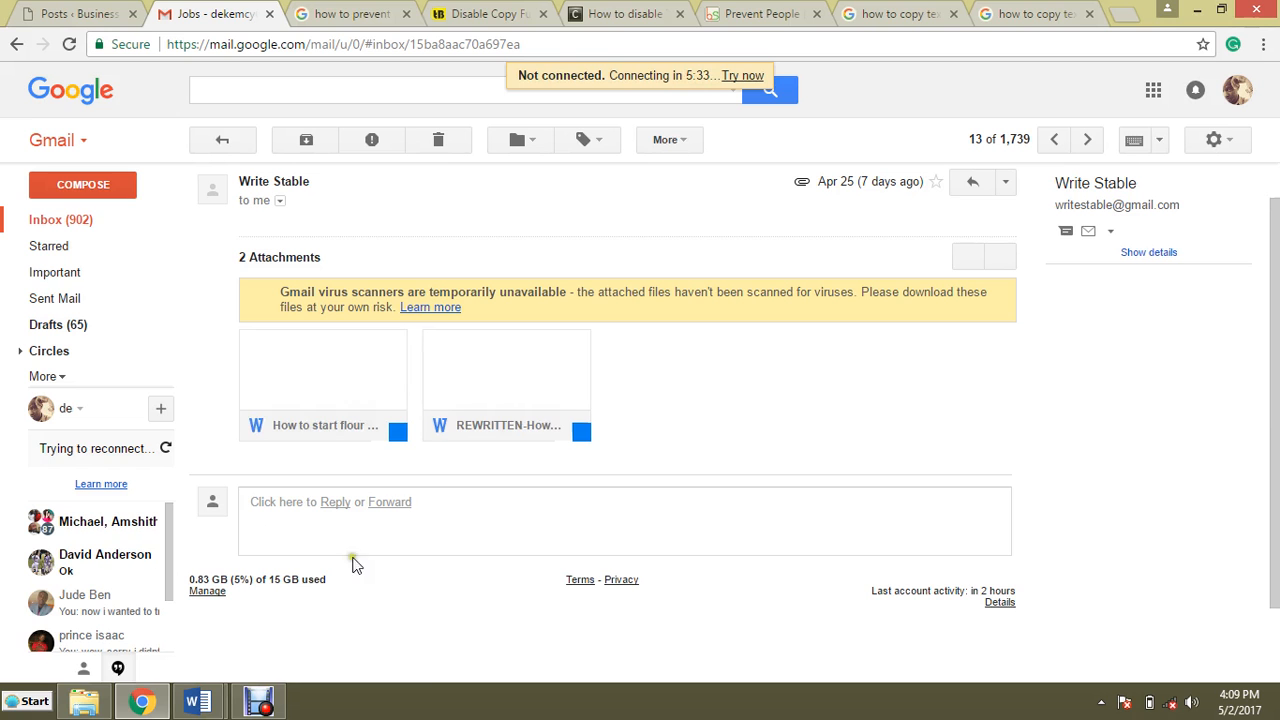
mouse_move(208, 695)
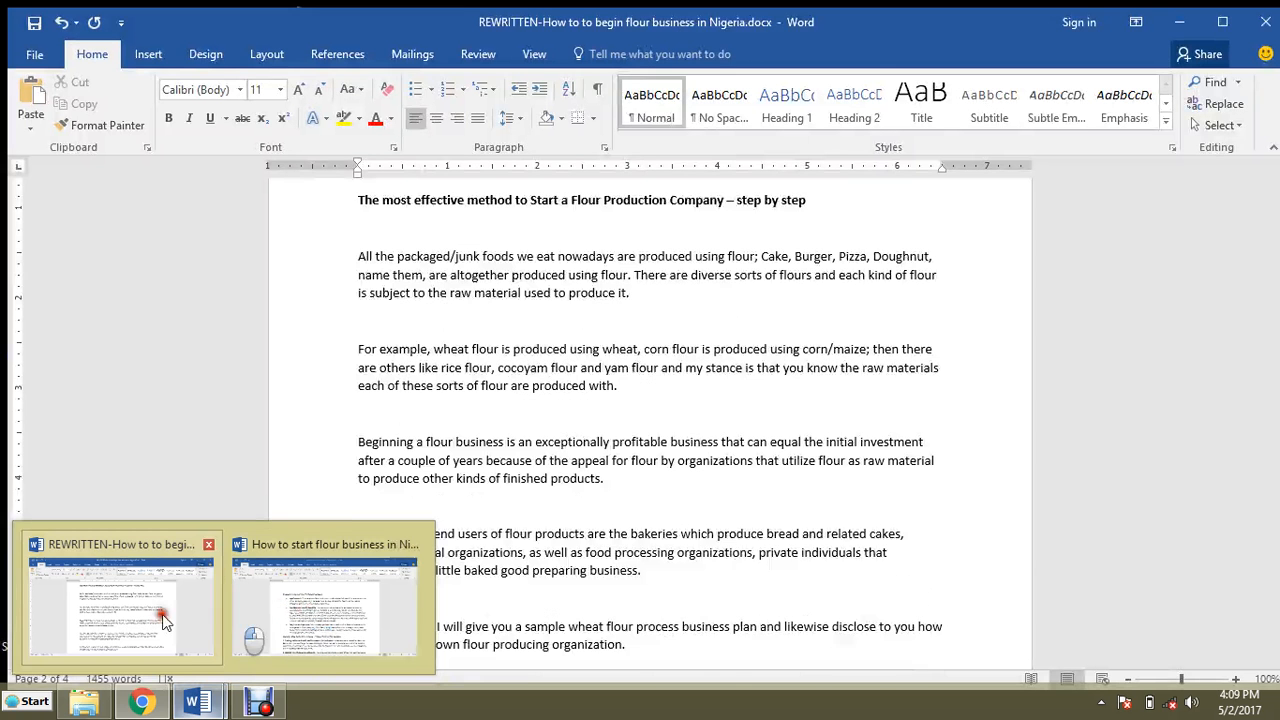
left_click(160, 620)
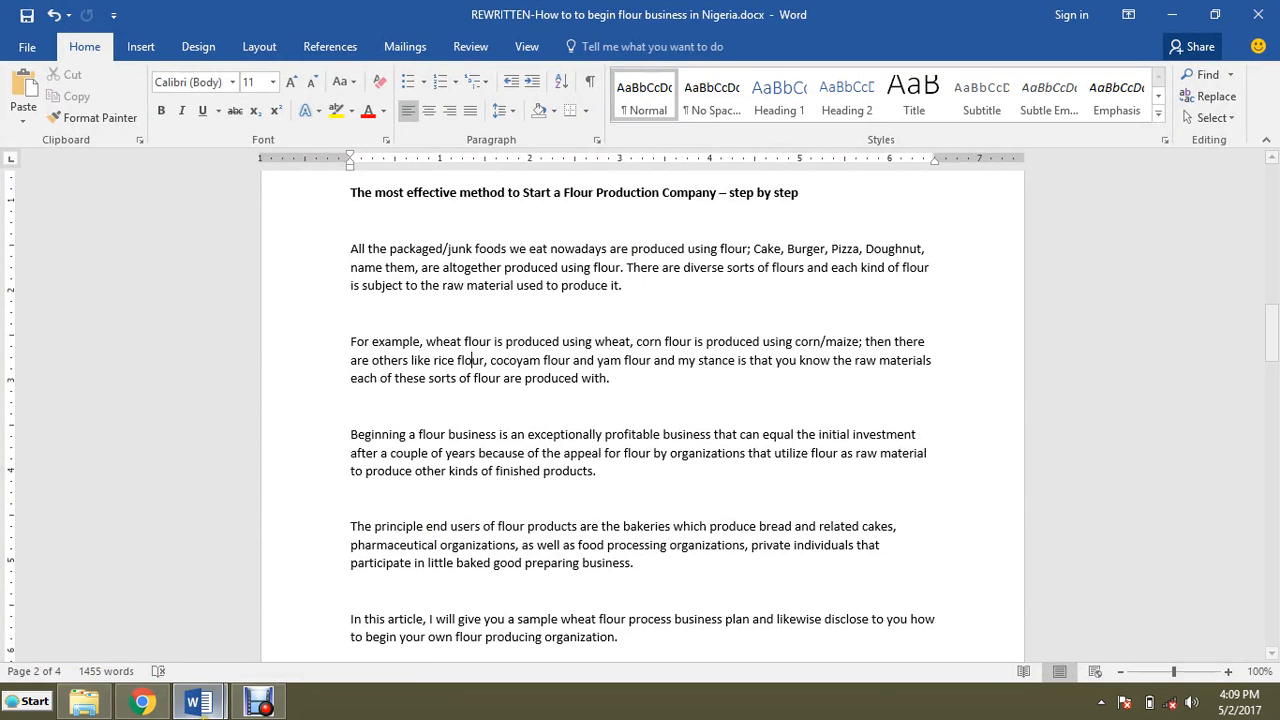
mouse_move(197, 702)
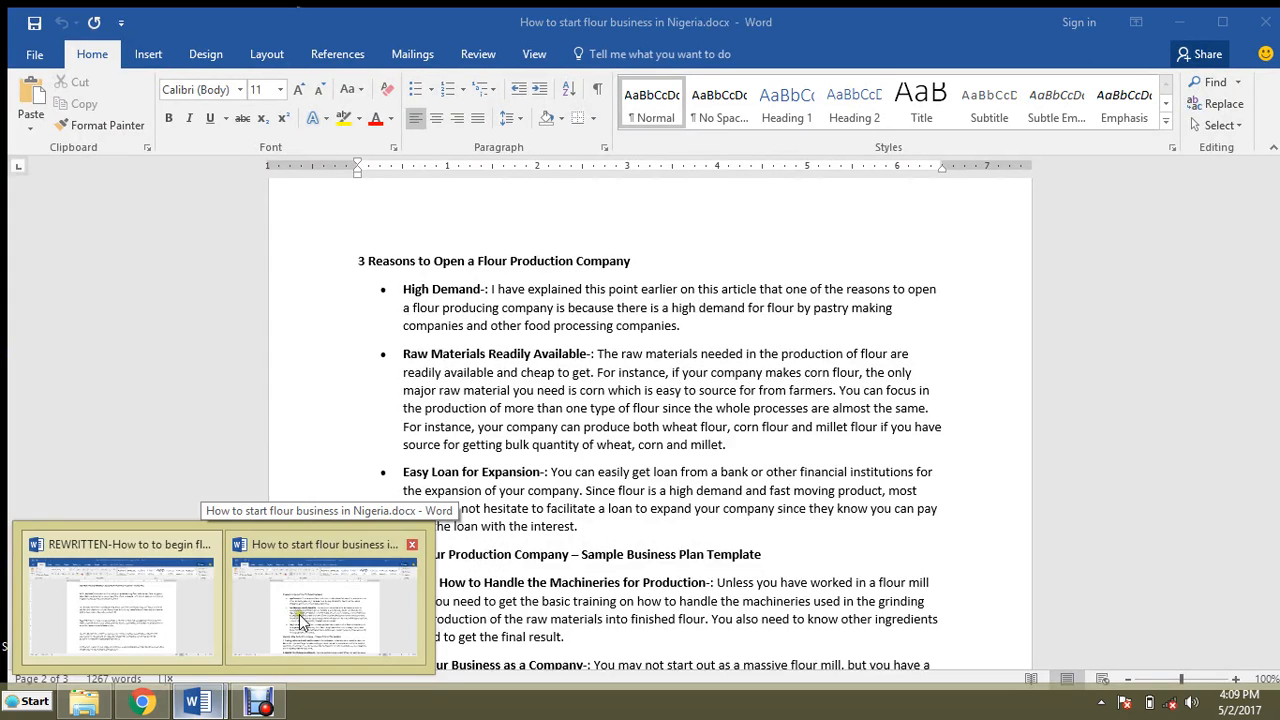
left_click(292, 620)
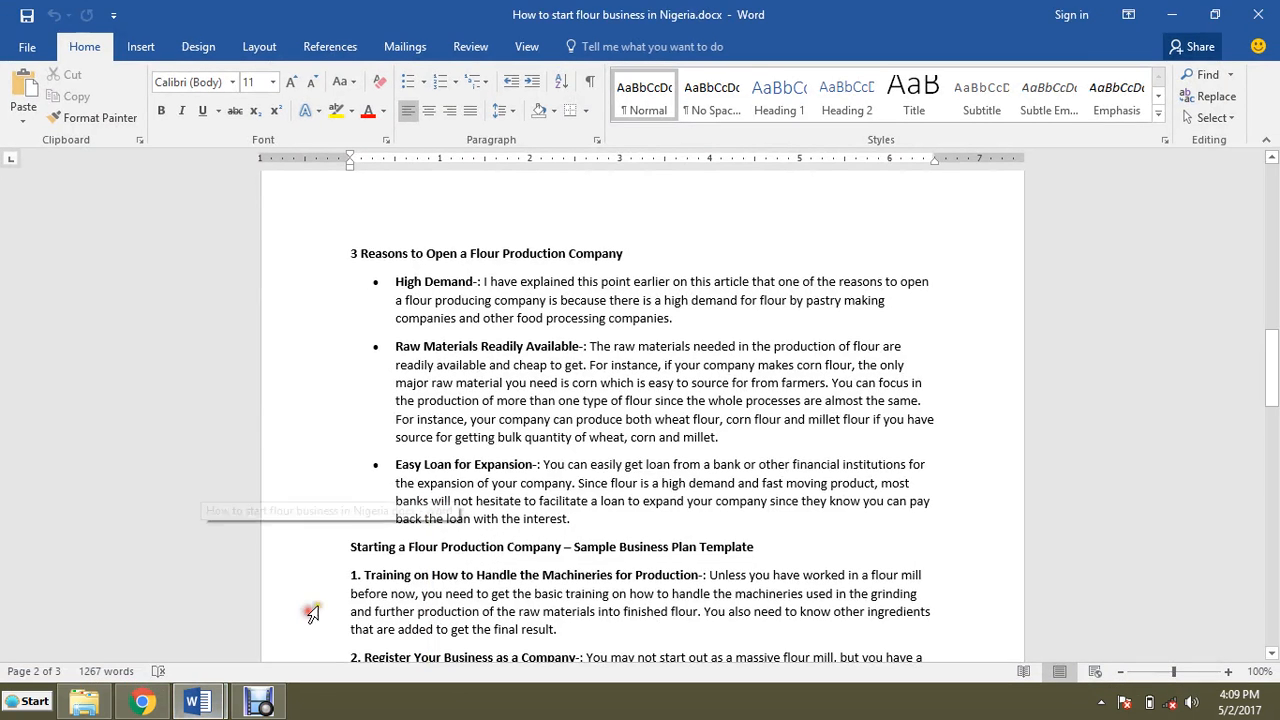
Step: Arrange the original and rewritten document windows side by side and resize them to fill the screen height
left_click(1216, 16)
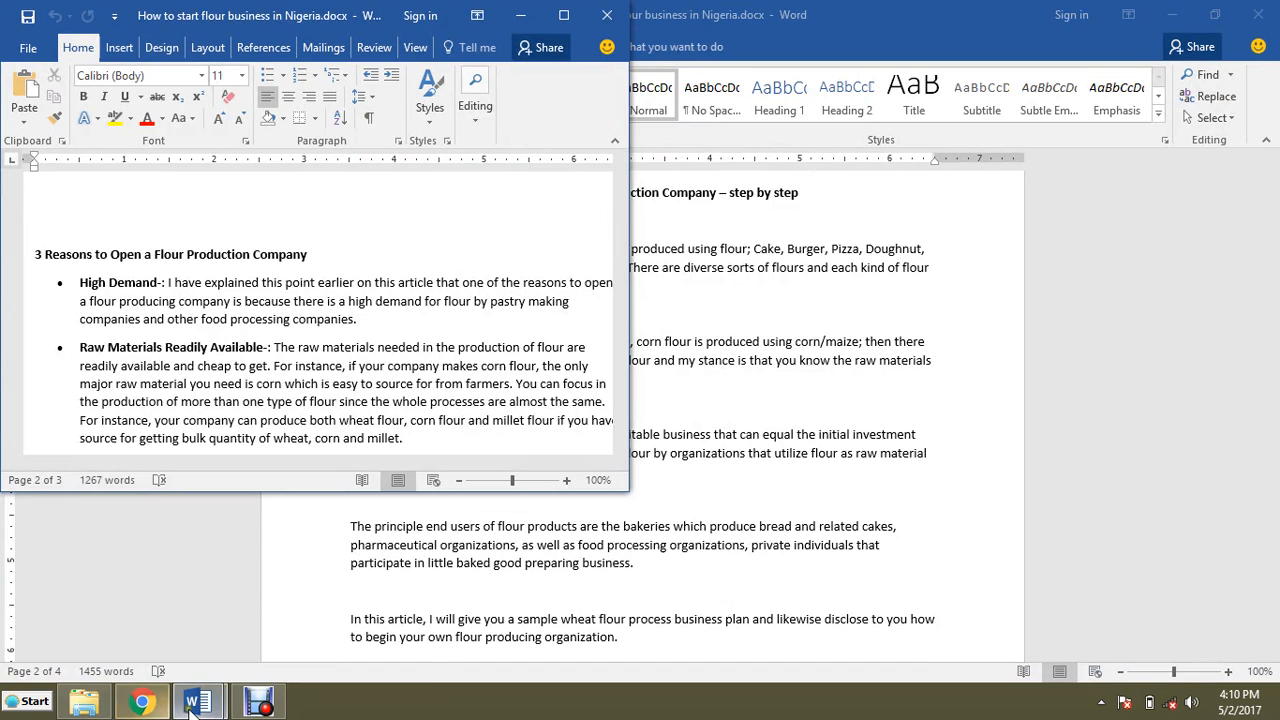
mouse_move(197, 701)
left_click(182, 604)
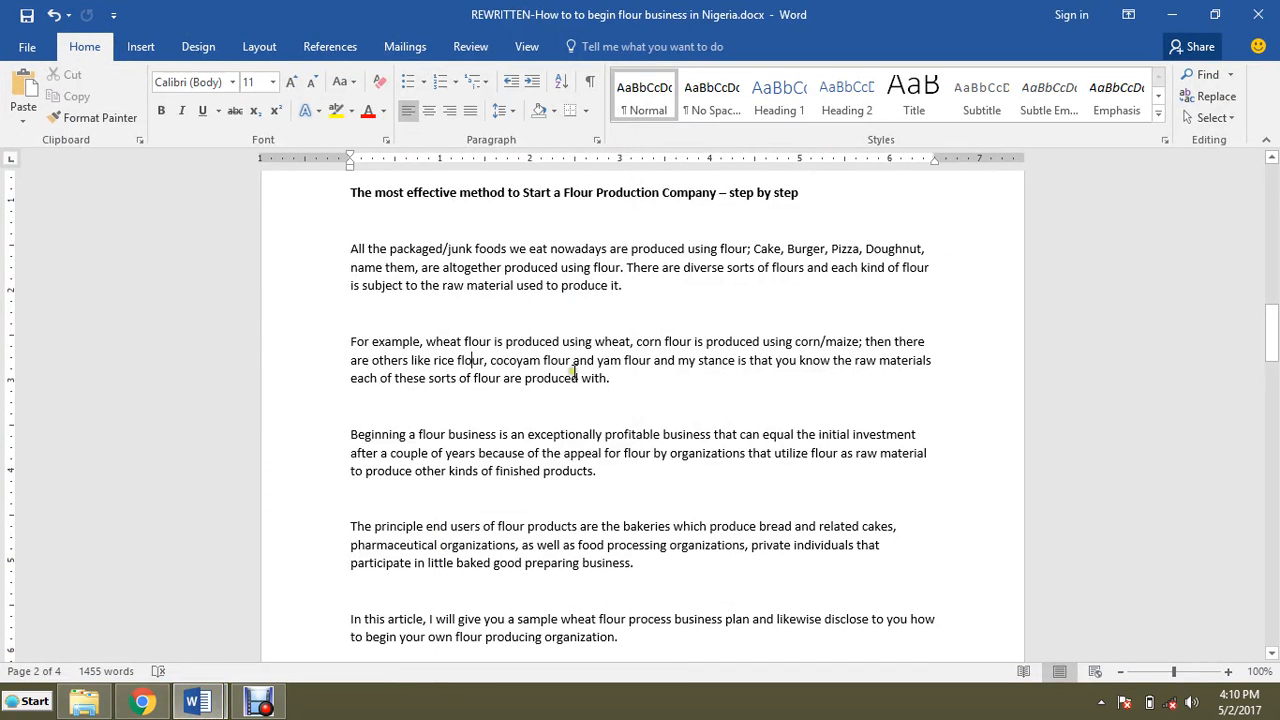
left_click(1216, 14)
left_click_drag(554, 188, 1018, 23)
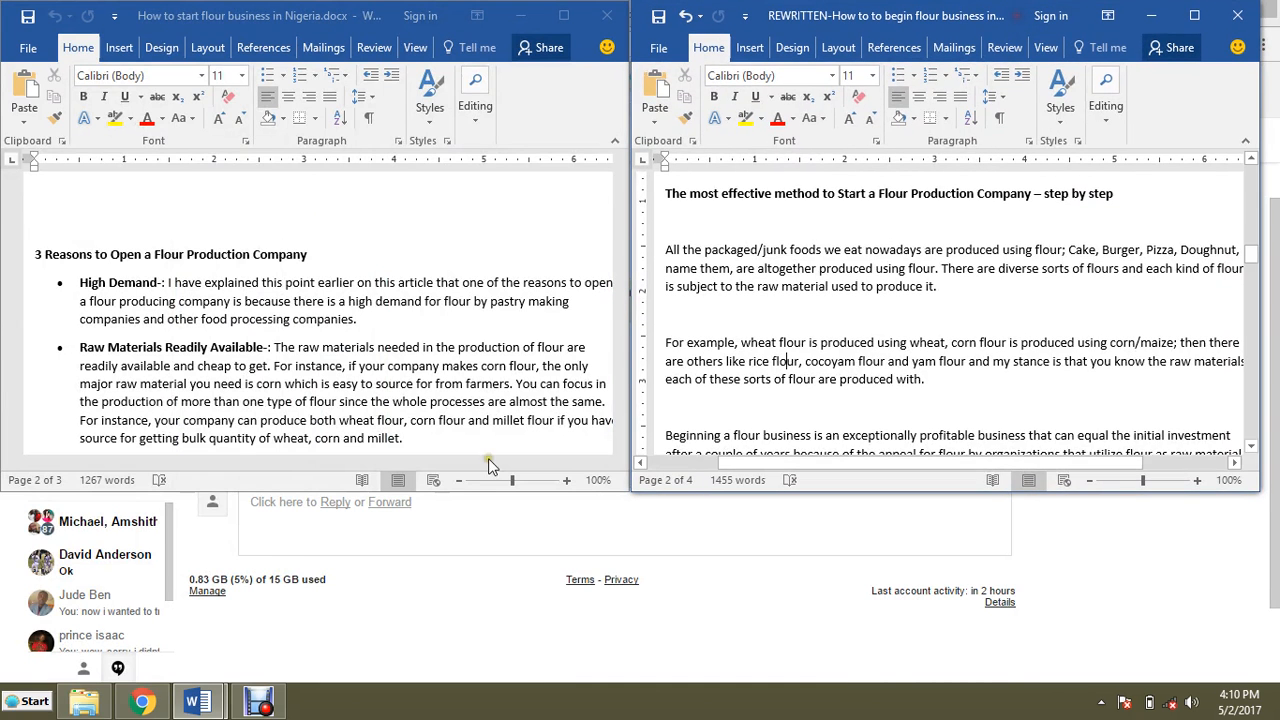
left_click_drag(303, 491, 326, 657)
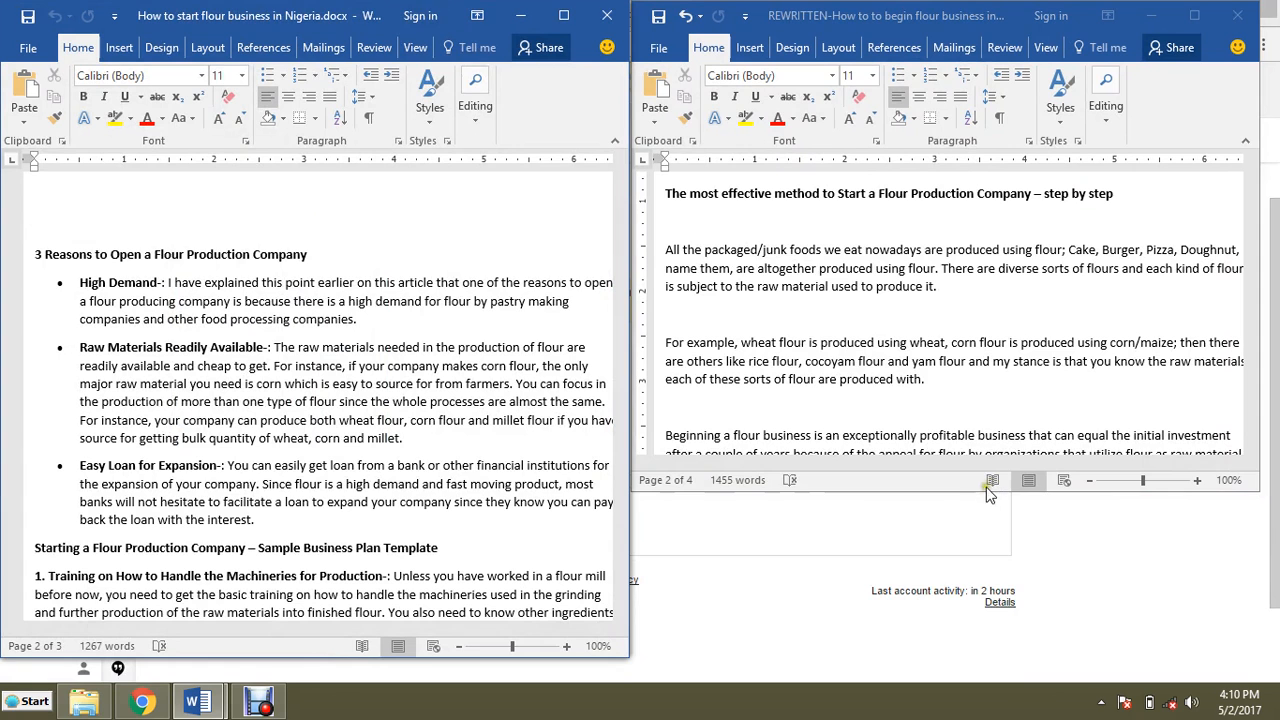
left_click_drag(985, 493, 1000, 667)
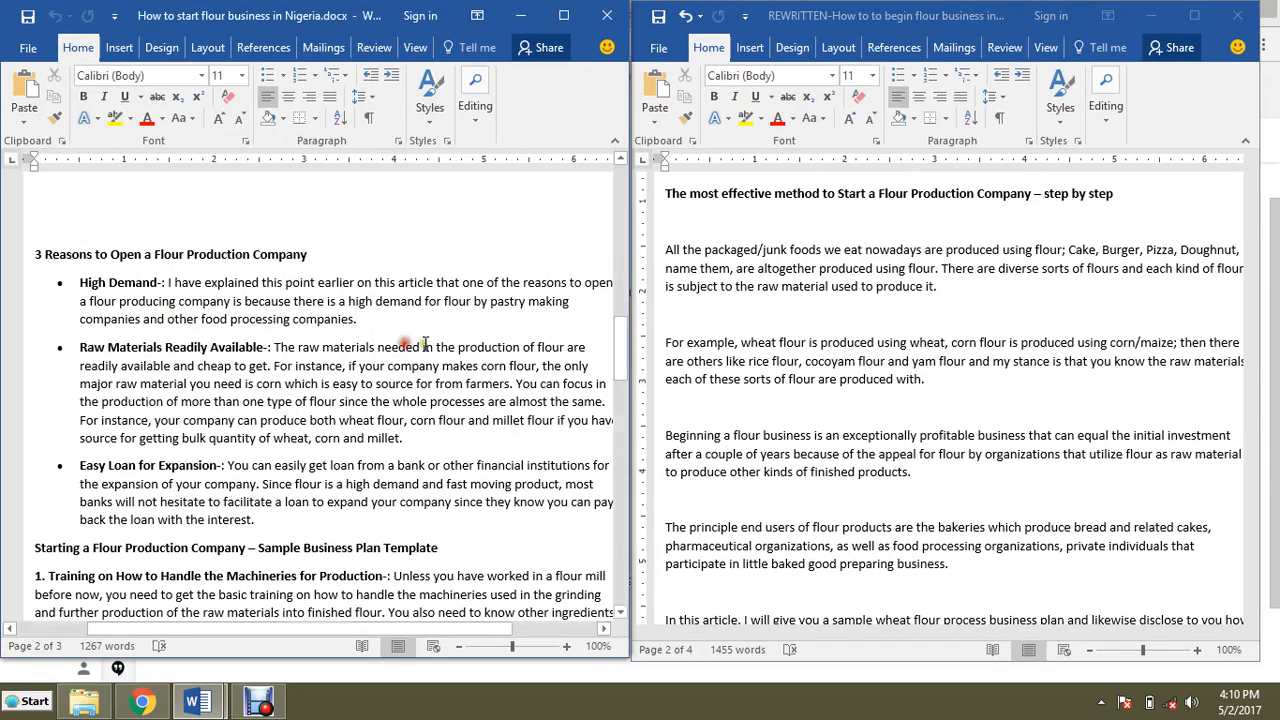
Step: Scroll through the opening paragraphs of both documents to compare the original with the rewrite
scroll(320, 380, "up", 2)
scroll(320, 378, "up", 15)
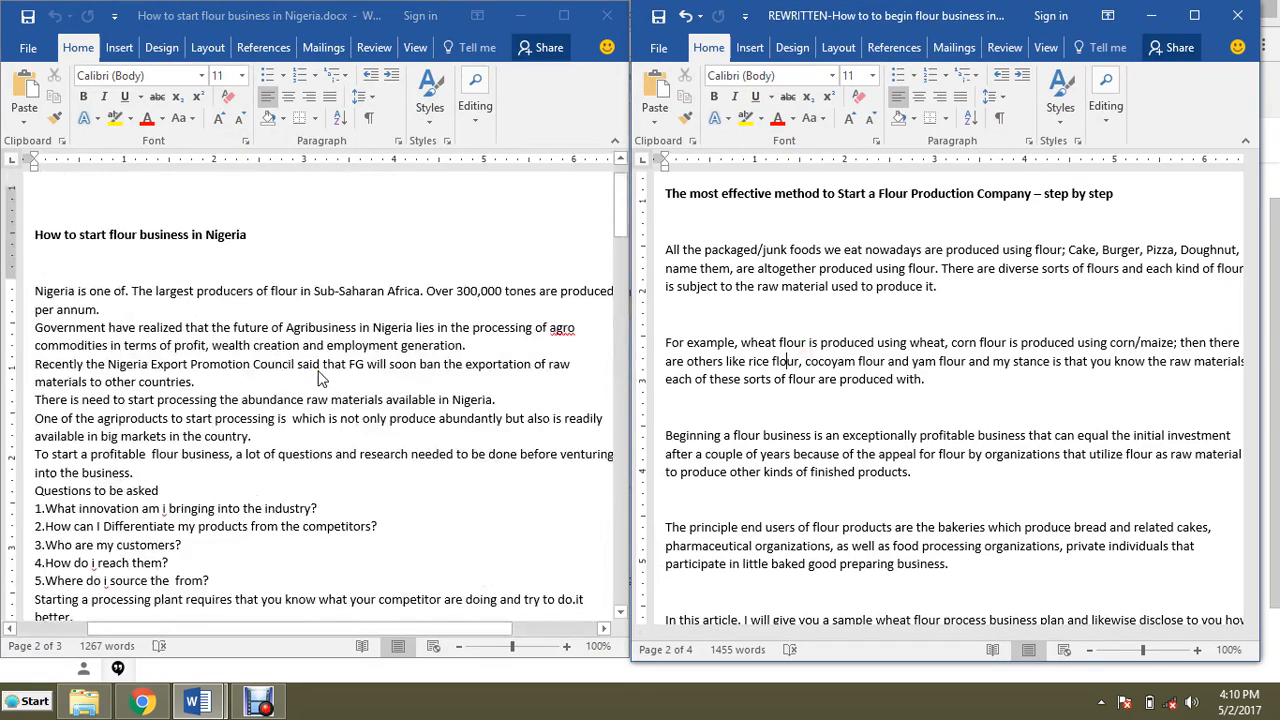
scroll(860, 390, "up", 15)
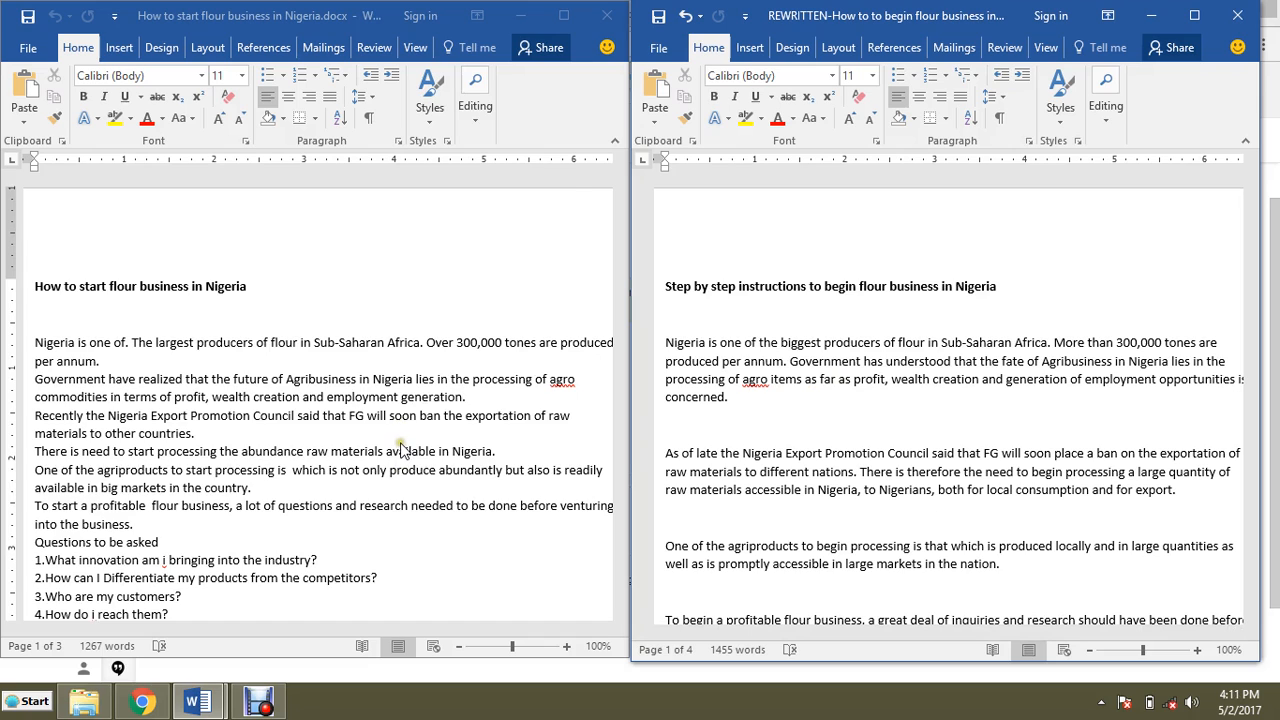
scroll(400, 448, "down", 4)
scroll(400, 448, "up", 4)
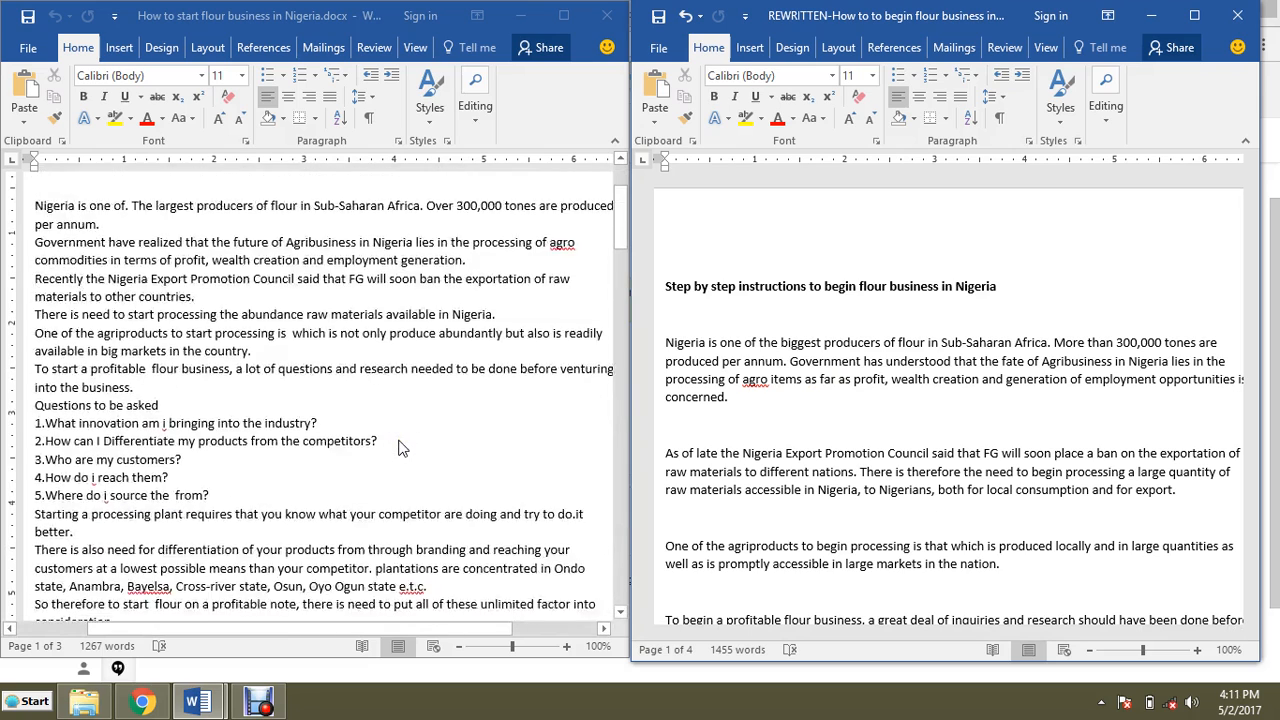
scroll(931, 407, "down", 6)
scroll(931, 407, "up", 6)
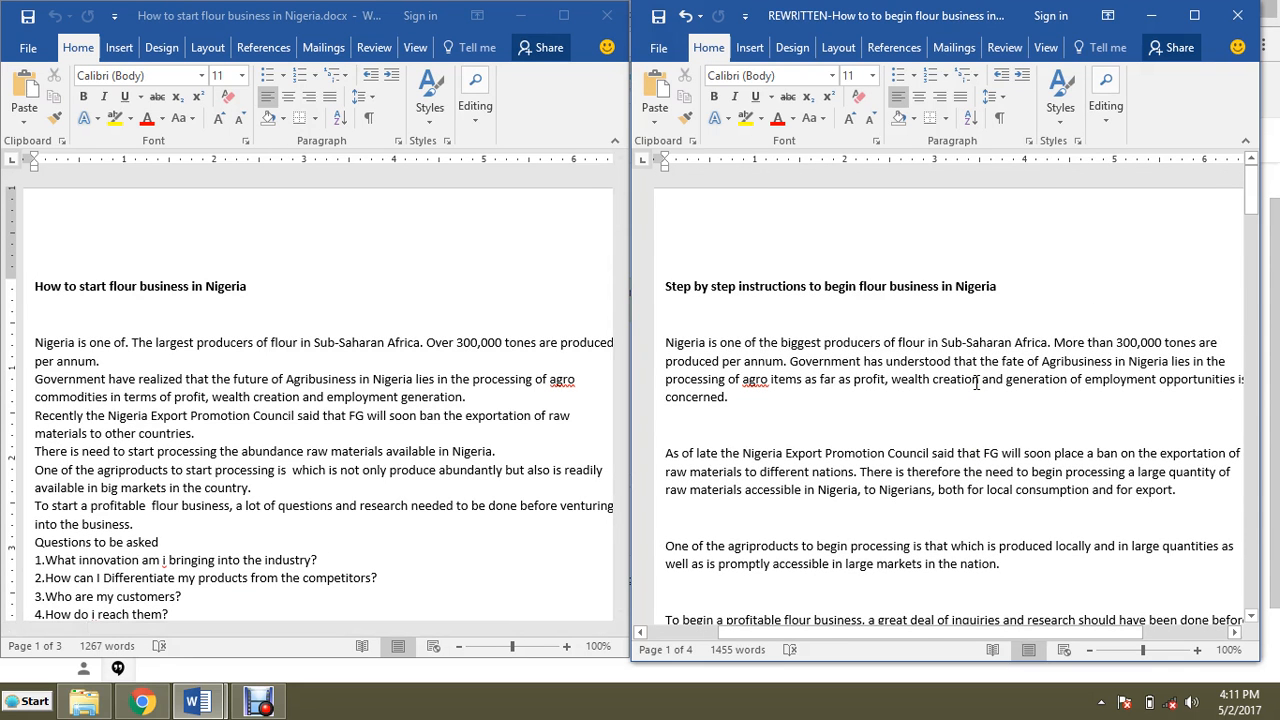
scroll(976, 383, "down", 2)
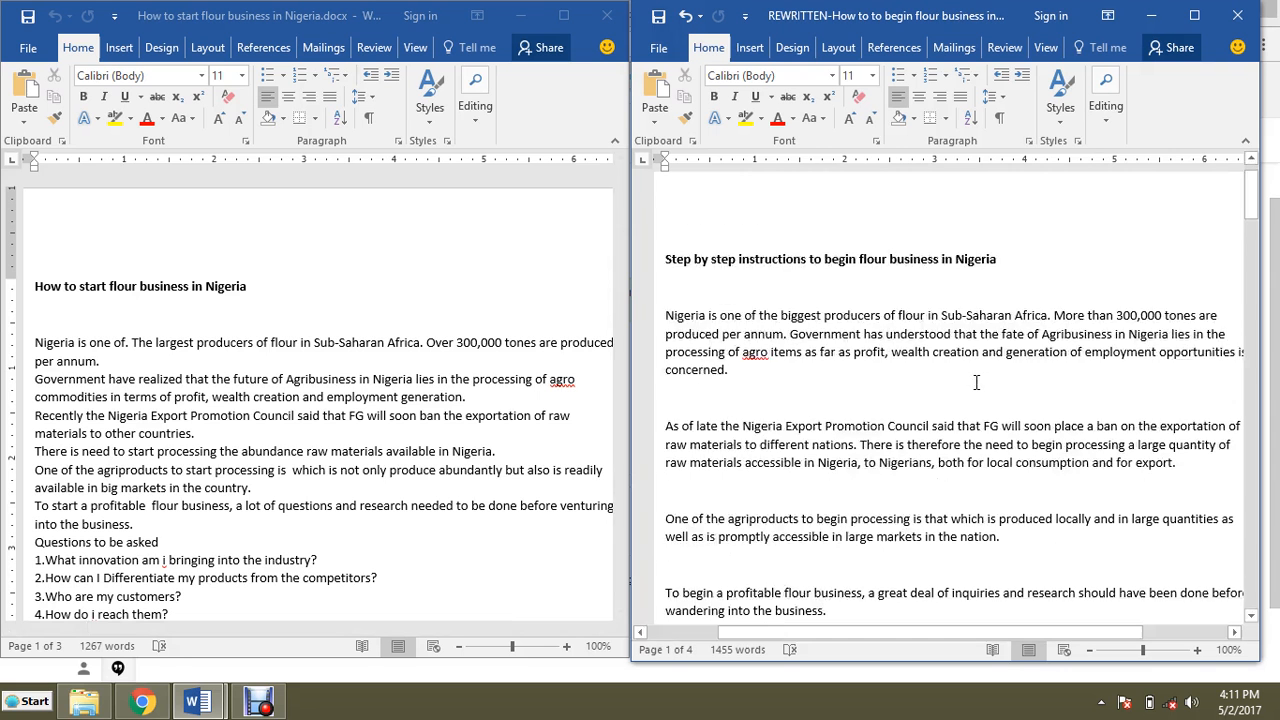
scroll(976, 383, "up", 2)
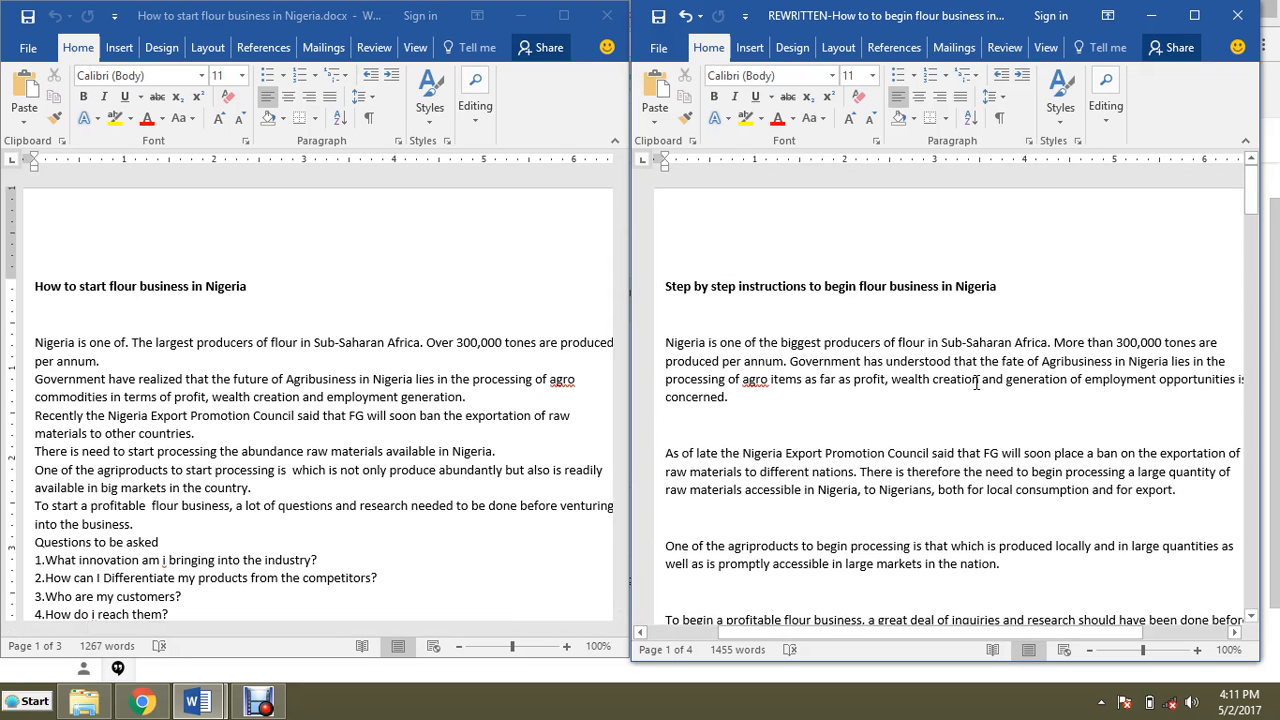
scroll(976, 383, "down", 3)
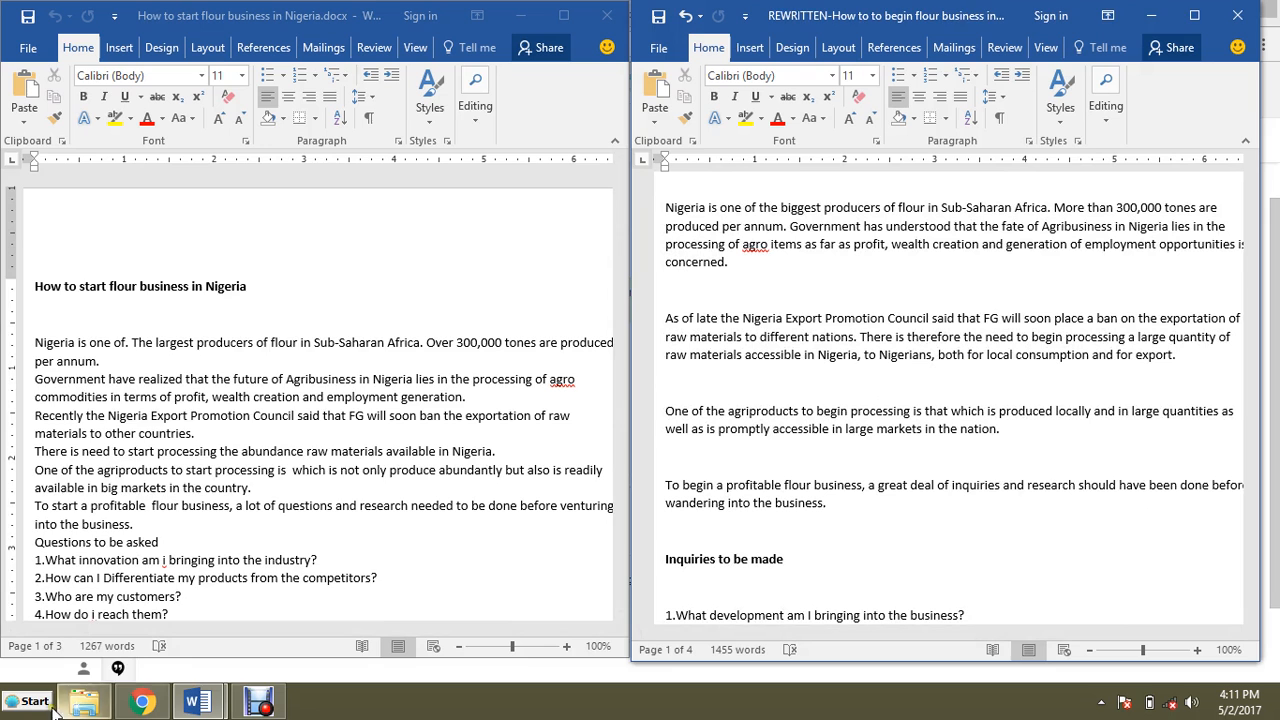
Step: Open the Notepad checklist from the Start menu and minimize it again
left_click(30, 705)
left_click(60, 343)
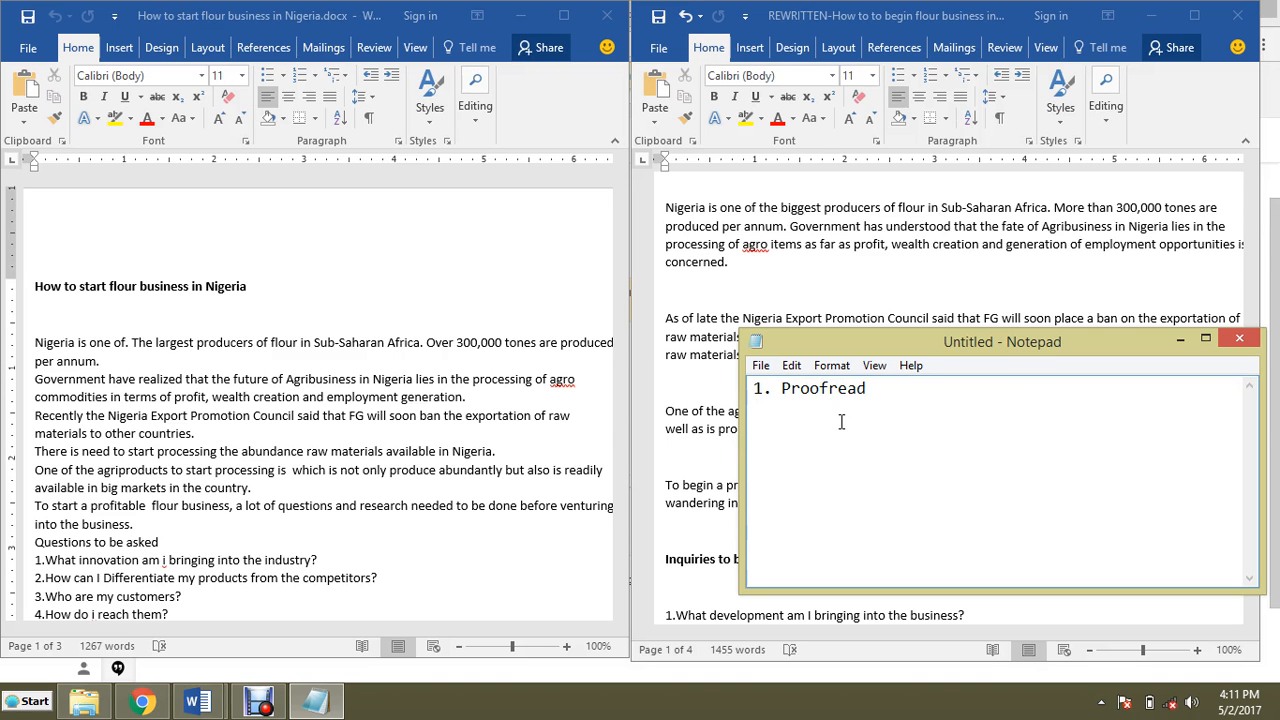
left_click(1180, 340)
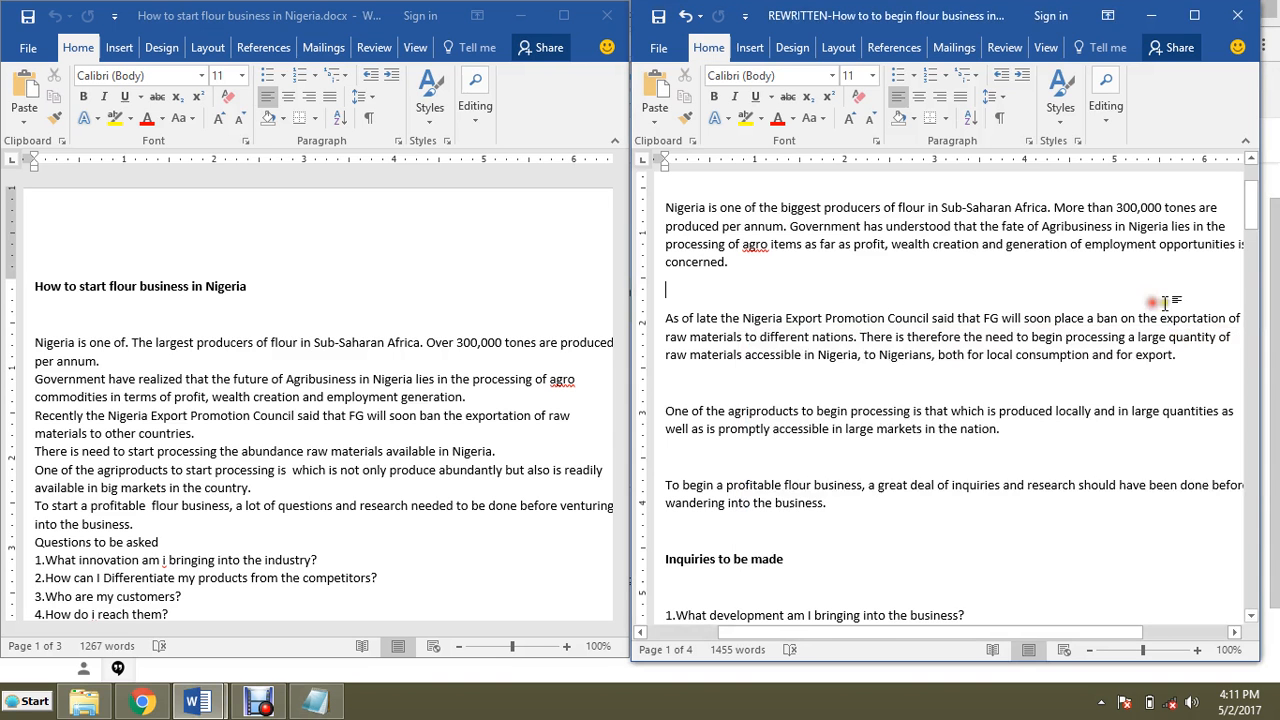
Step: Select the opening words of the rewritten document's title to inspect them, then deselect
left_click_drag(1257, 222, 1248, 188)
left_click_drag(664, 286, 977, 297)
left_click(723, 288)
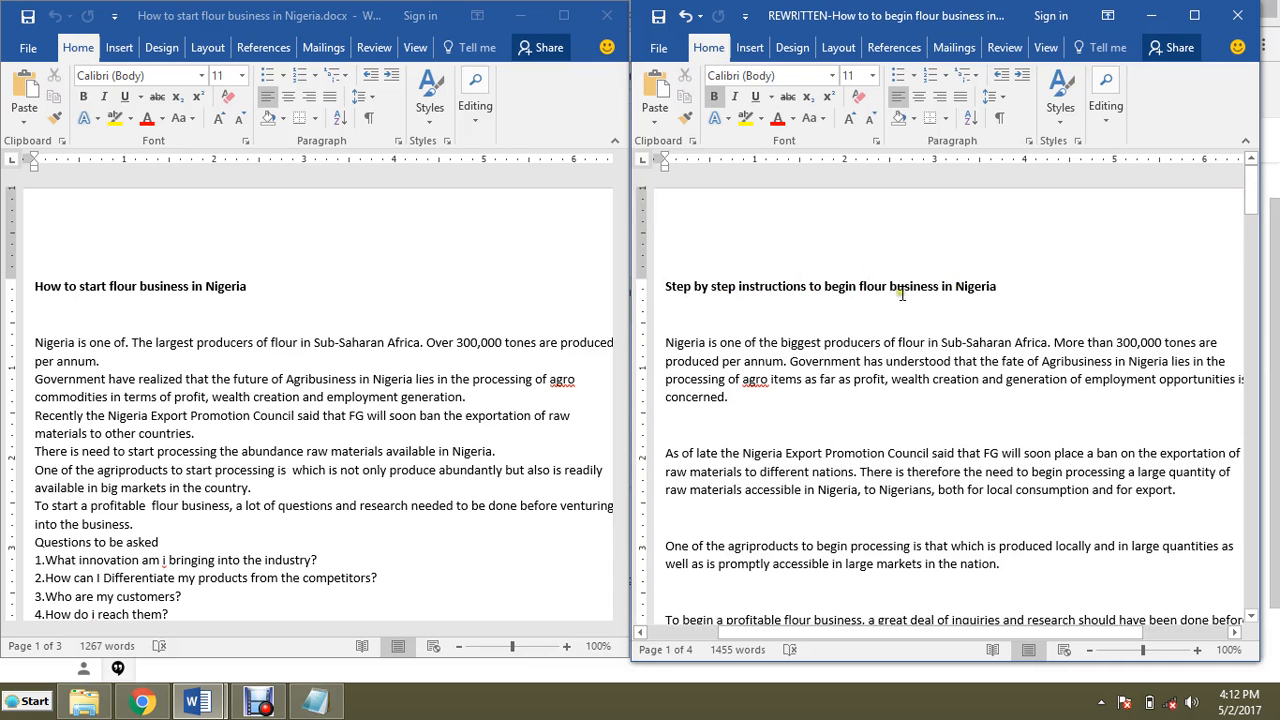
left_click_drag(1252, 206, 1251, 192)
left_click_drag(665, 289, 731, 287)
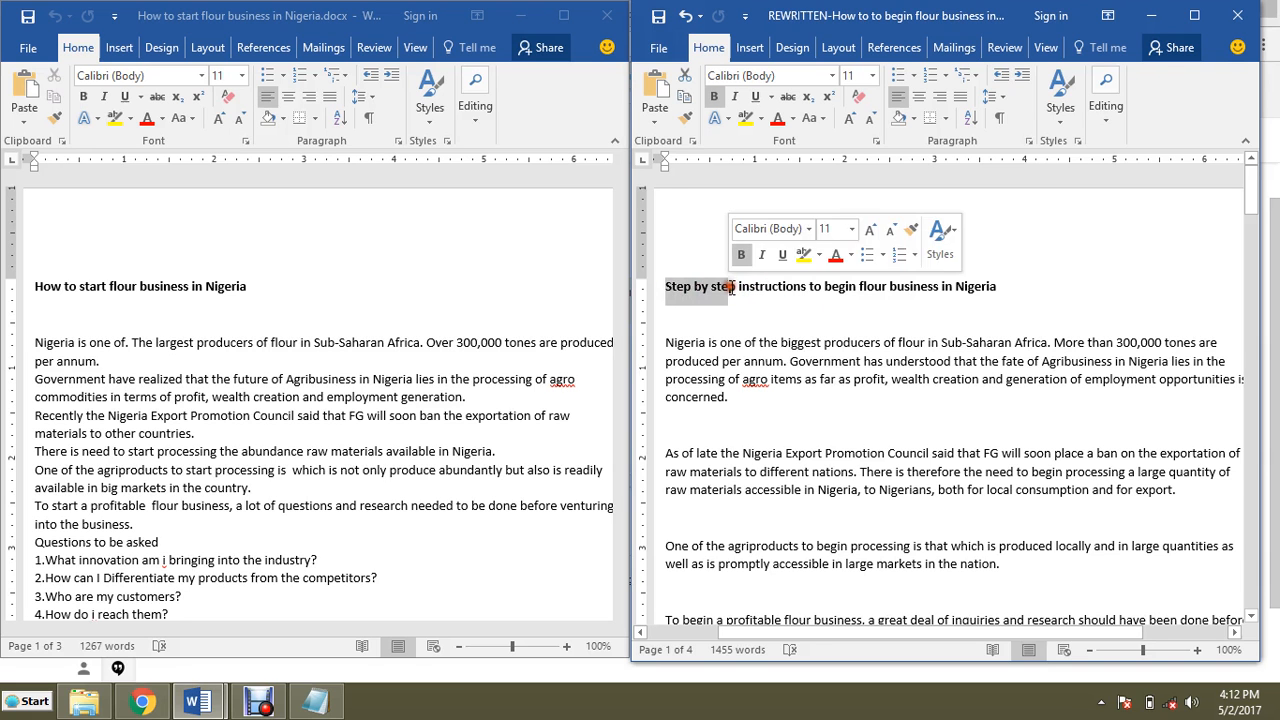
left_click(750, 288)
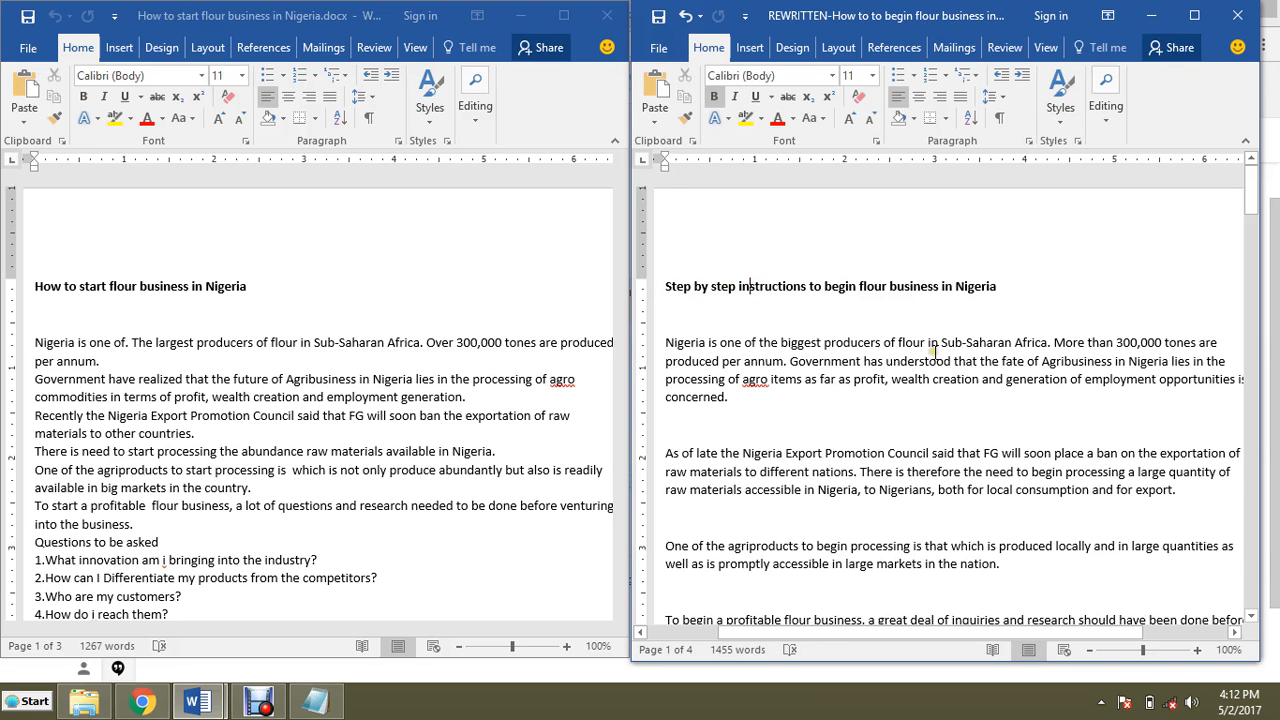
Step: Scroll through the rewritten document's sections to review its content
scroll(752, 311, "down", 7)
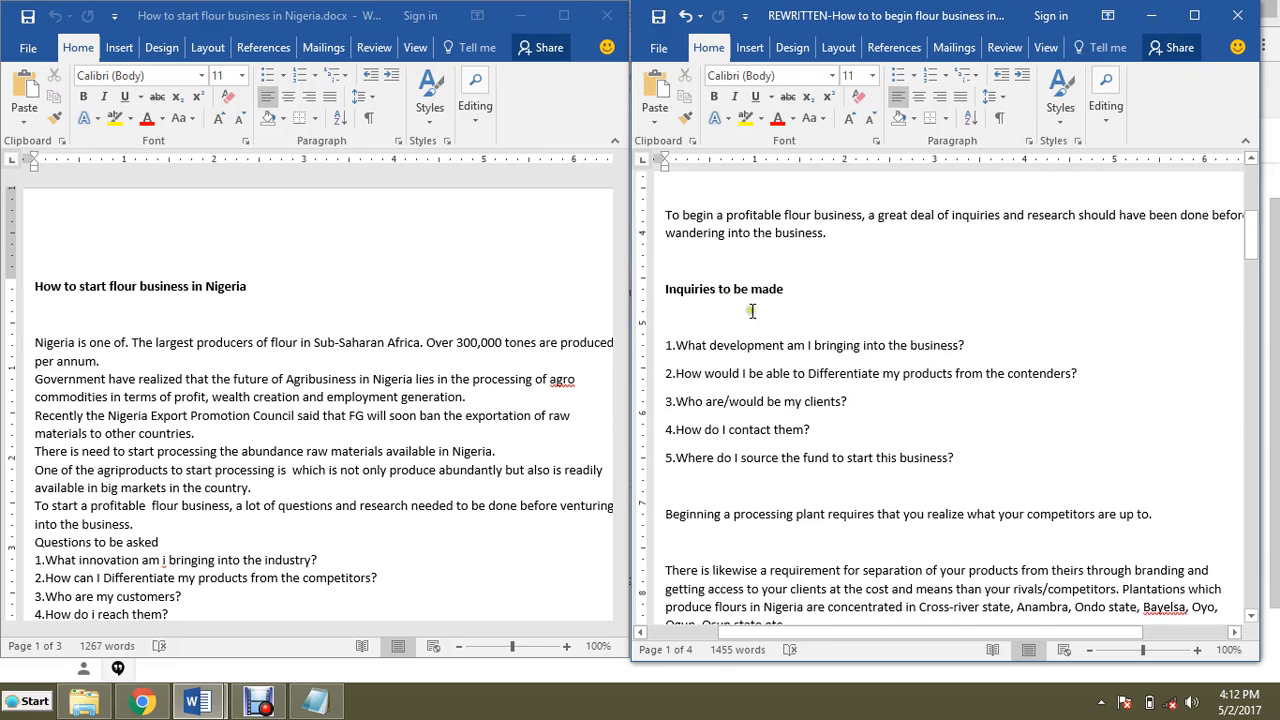
scroll(796, 293, "down", 2)
scroll(695, 296, "up", 2)
scroll(884, 311, "down", 12)
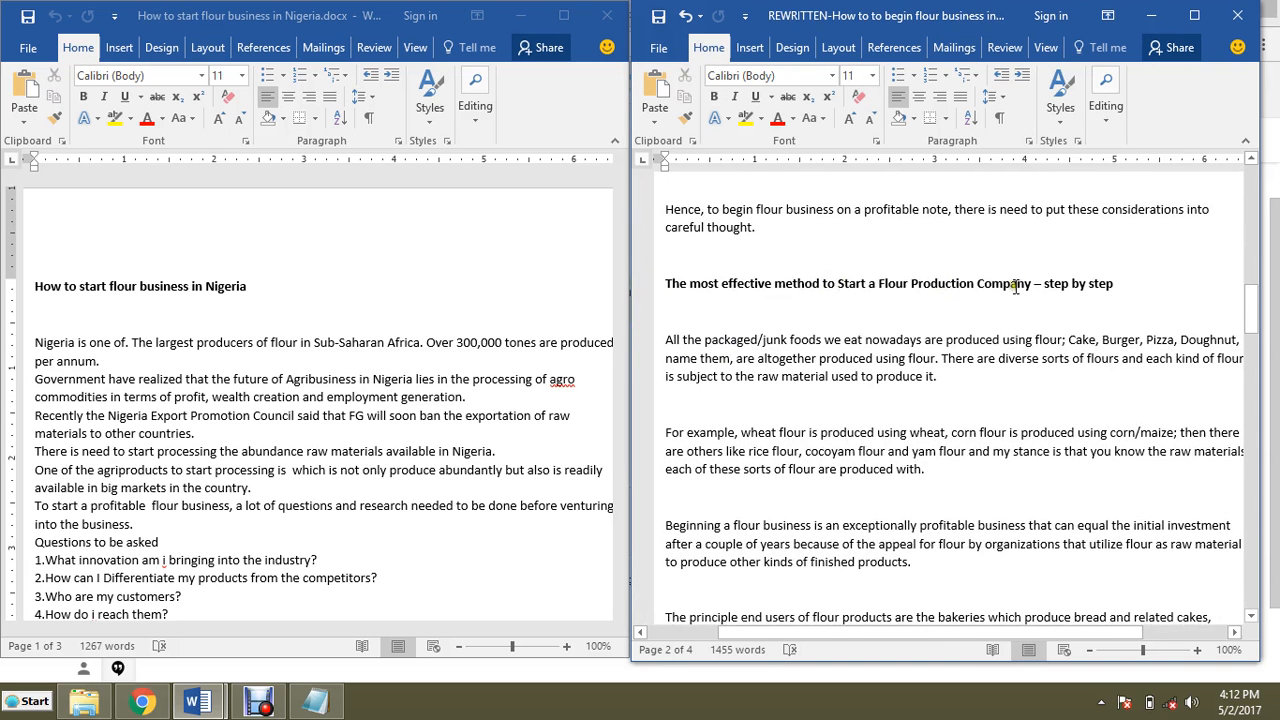
scroll(1013, 336, "down", 13)
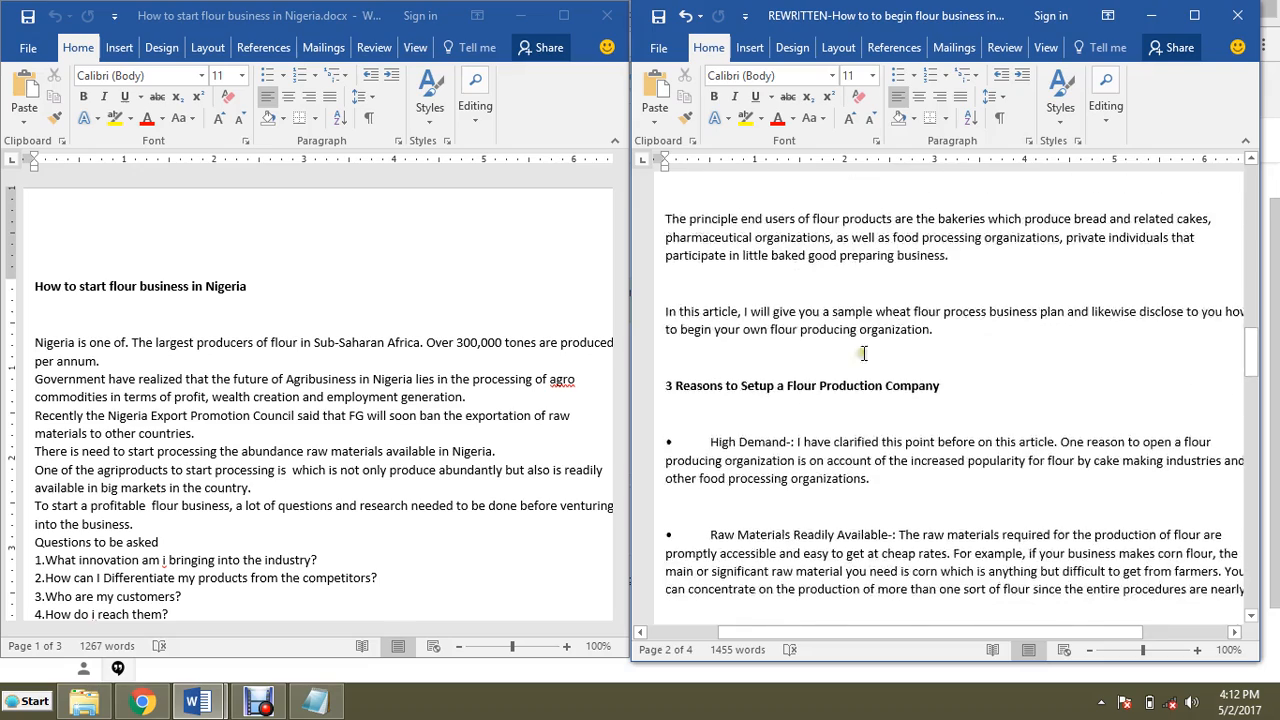
scroll(822, 352, "down", 20)
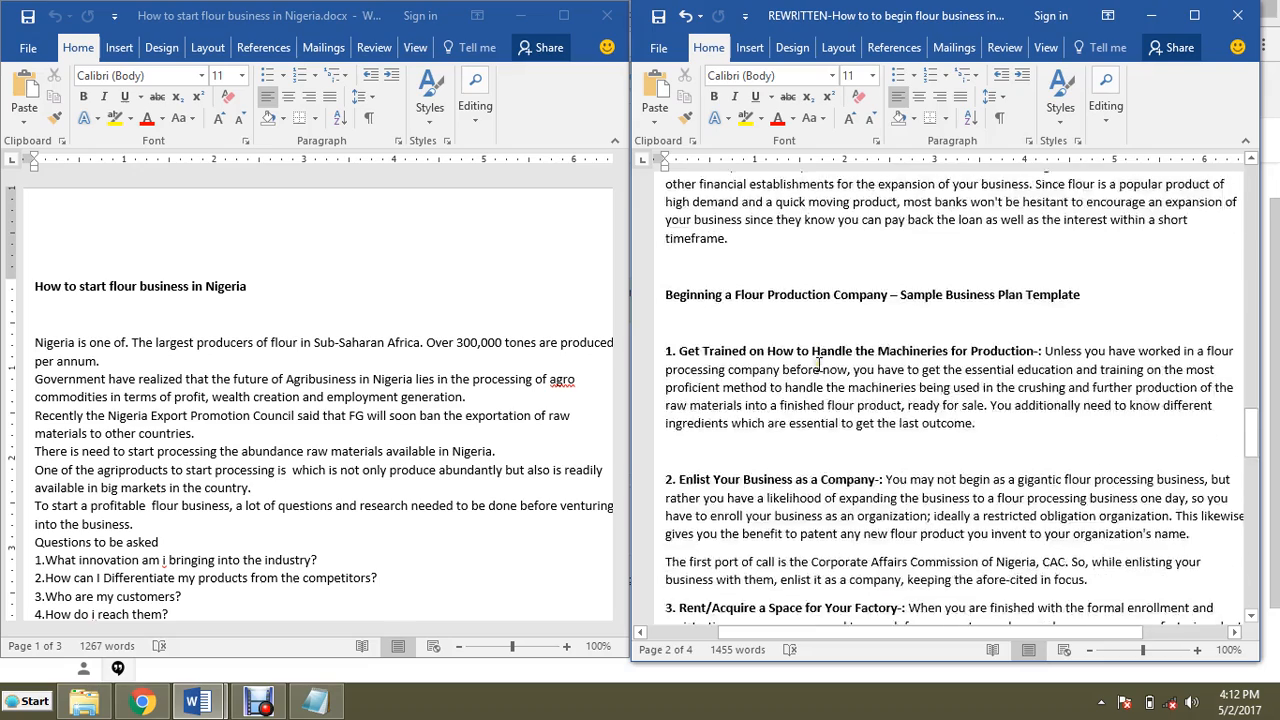
scroll(816, 371, "down", 12)
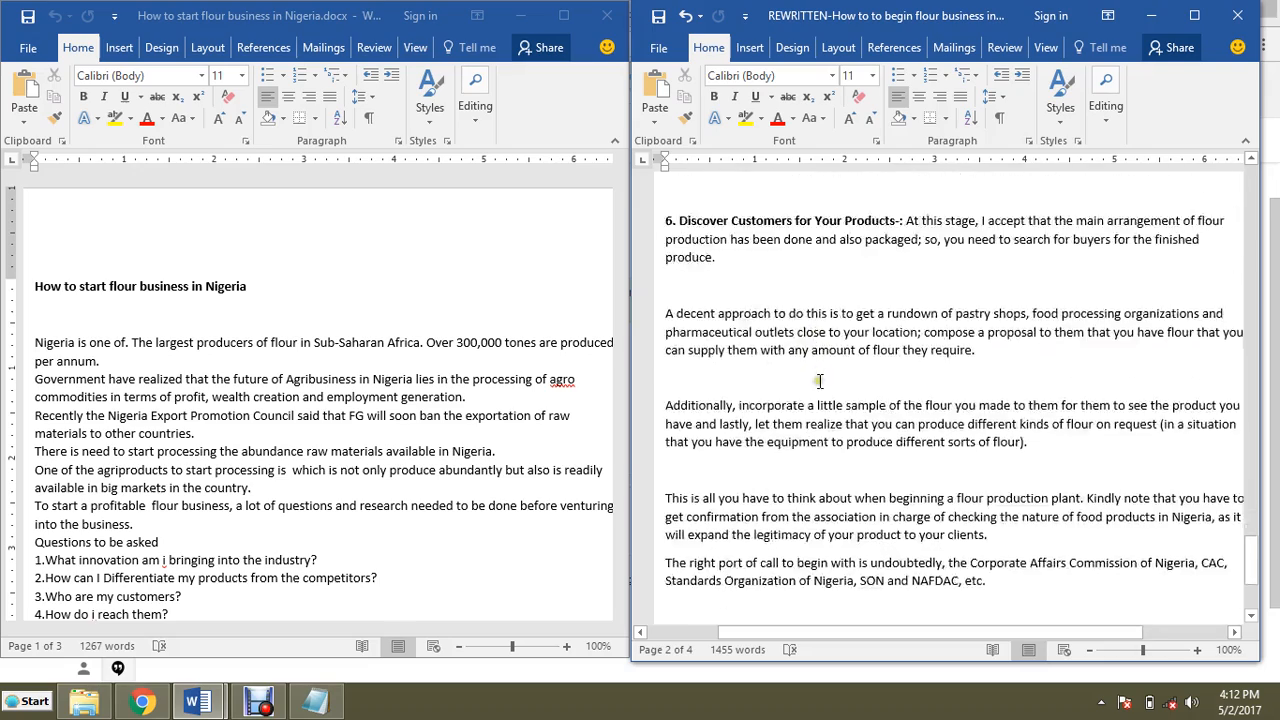
scroll(820, 380, "down", 1)
scroll(860, 378, "up", 15)
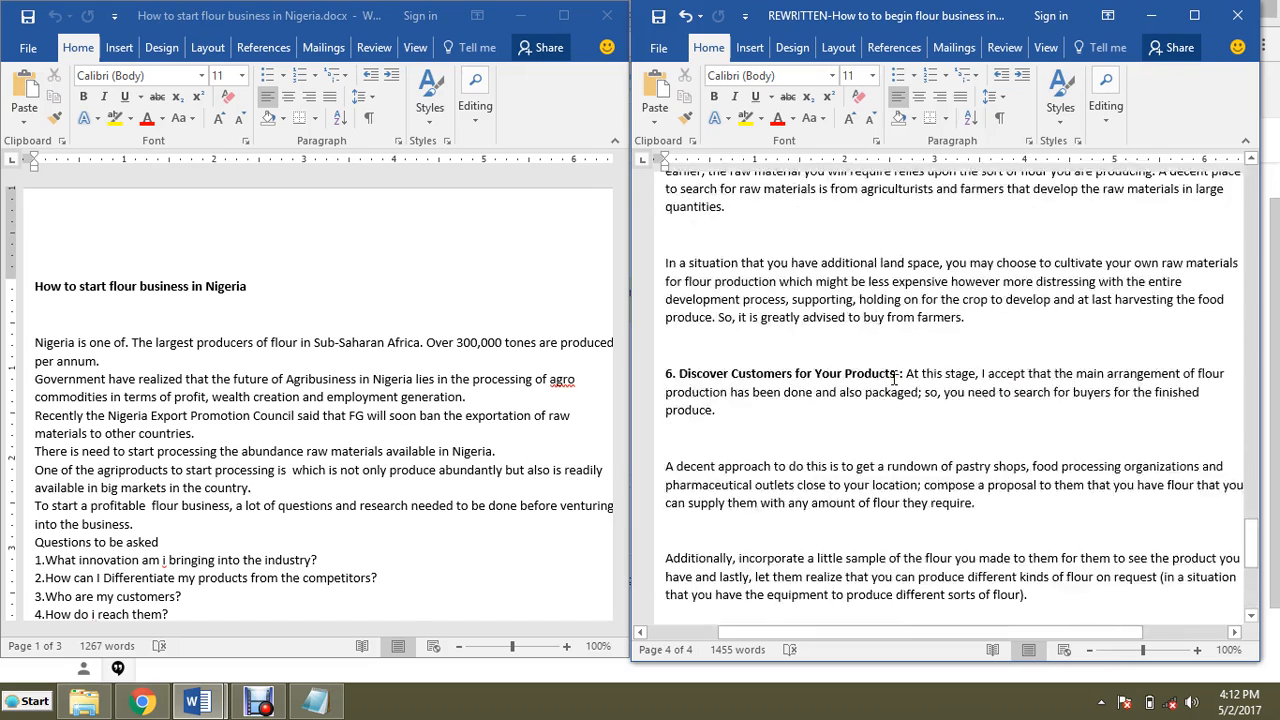
scroll(890, 380, "up", 15)
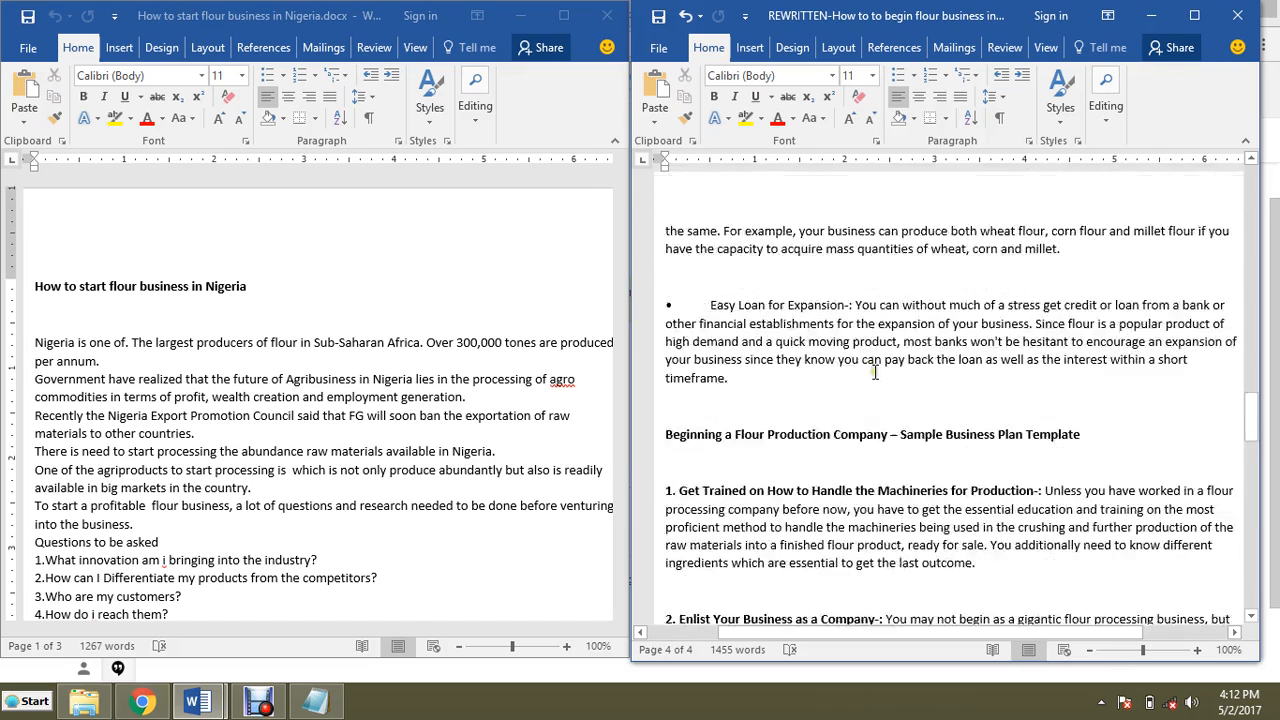
Step: Change the checklist's first item to Skimming, add a second item Proofreading, and minimize Notepad
left_click(315, 700)
left_click(786, 394)
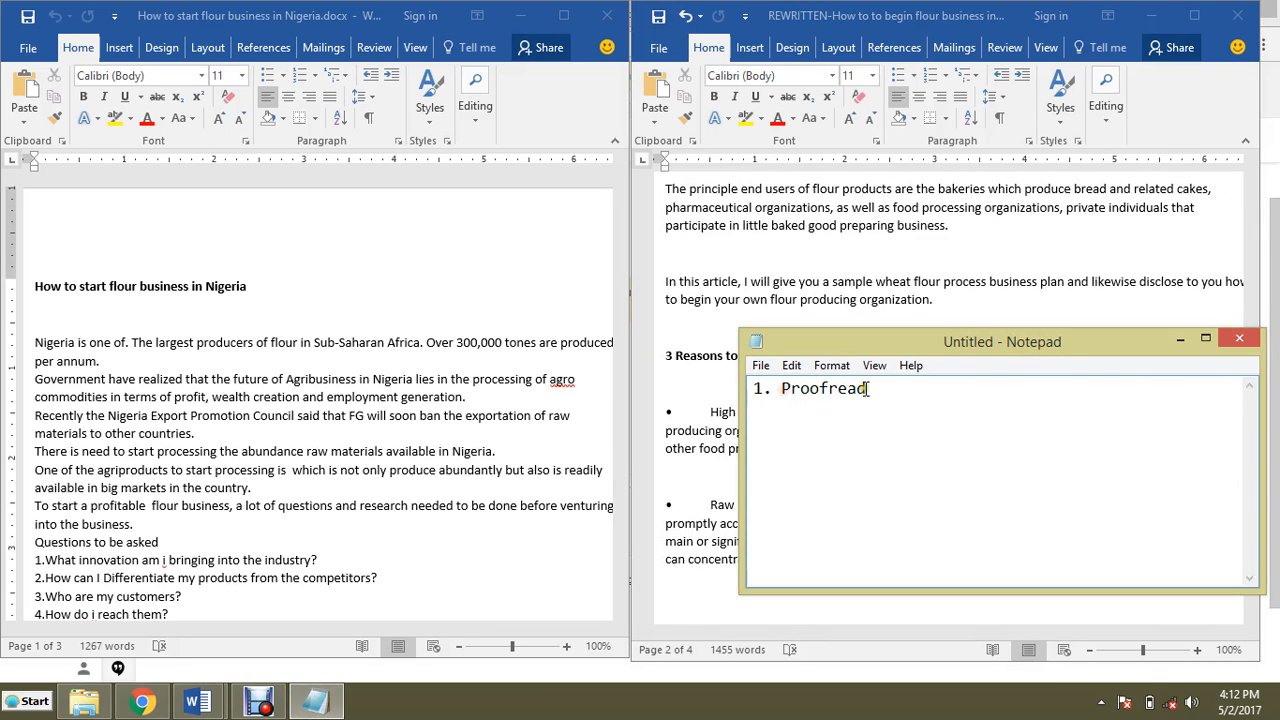
left_click_drag(866, 390, 785, 398)
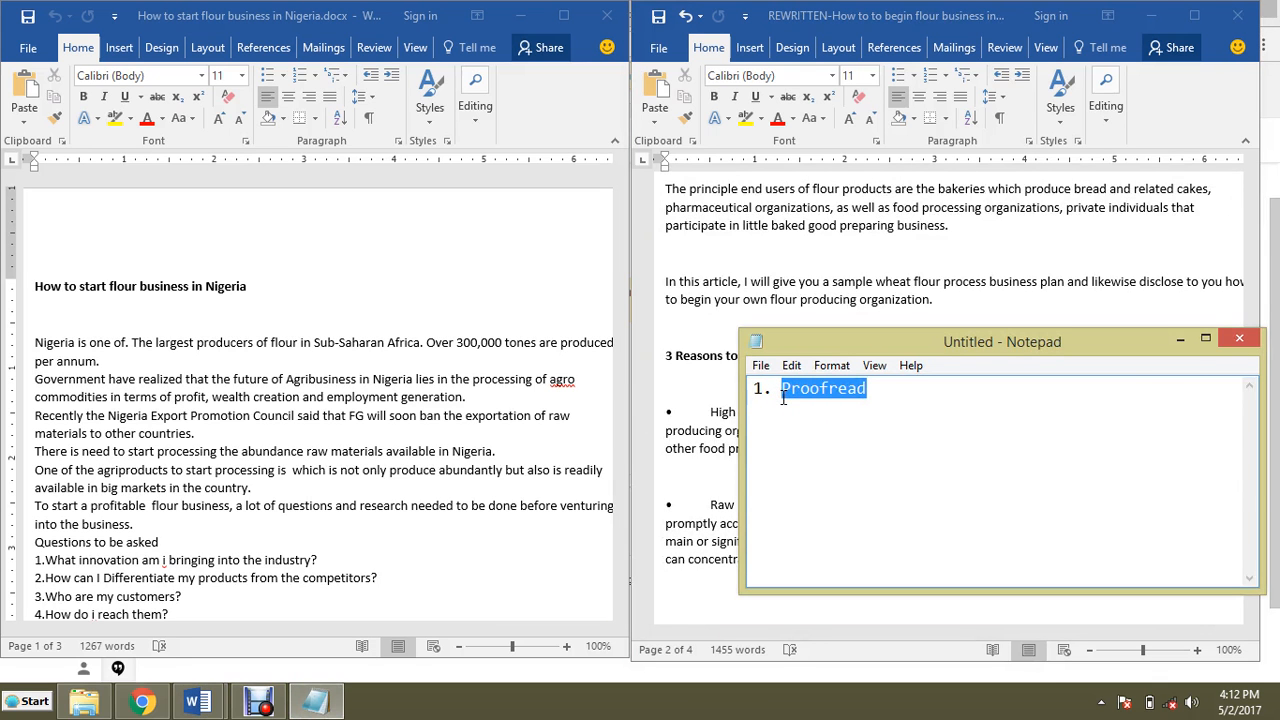
type("Skimming")
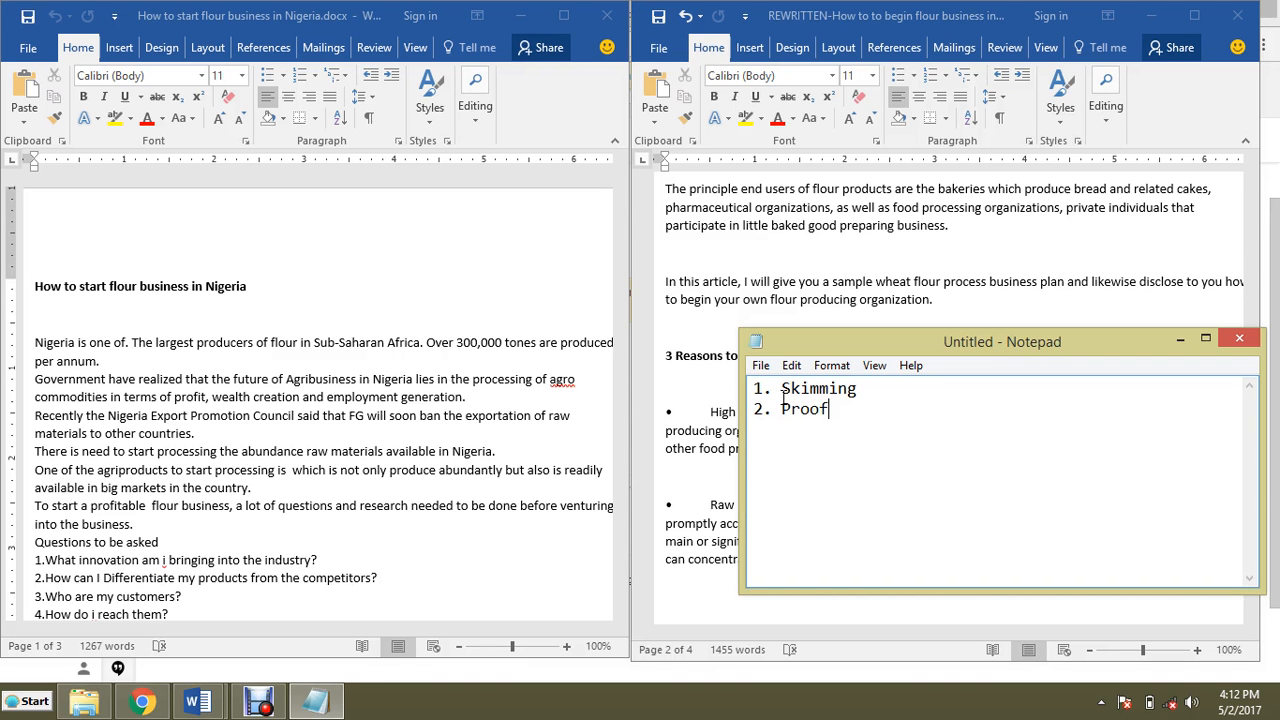
type("ding")
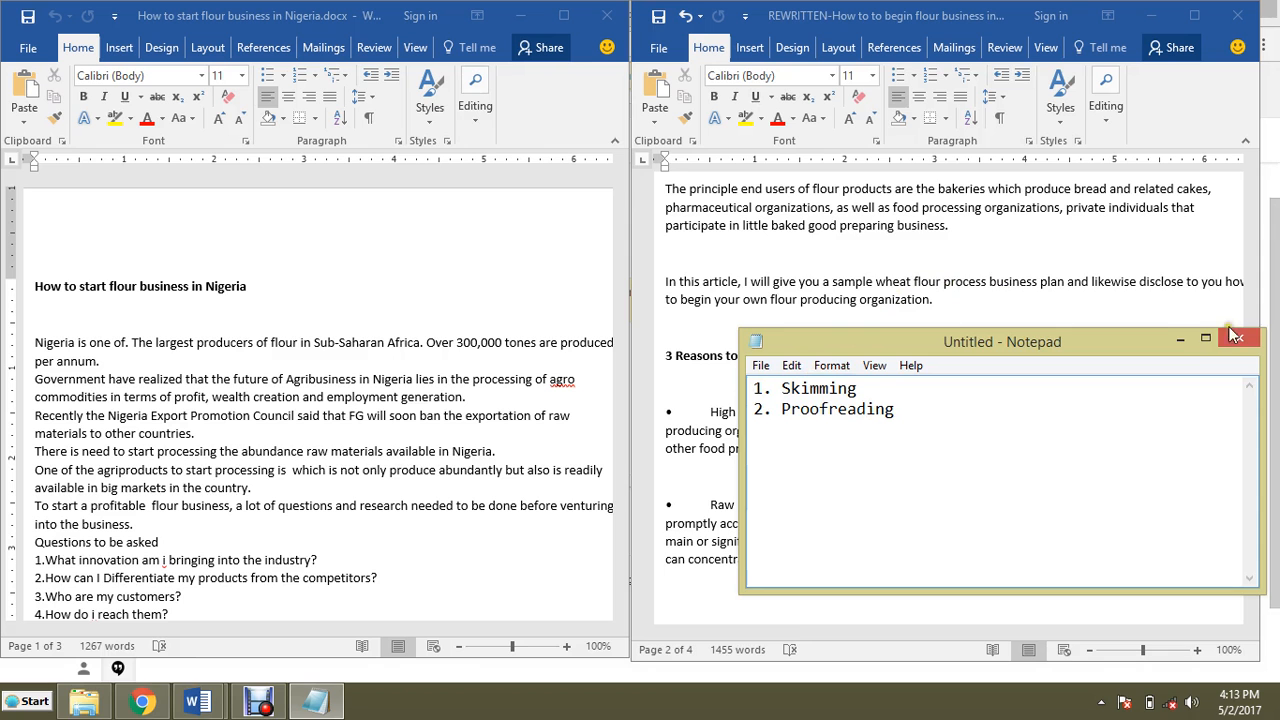
left_click(1172, 339)
Step: Scroll through the rewritten document to review the spacing between its paragraphs
scroll(1140, 337, "up", 15)
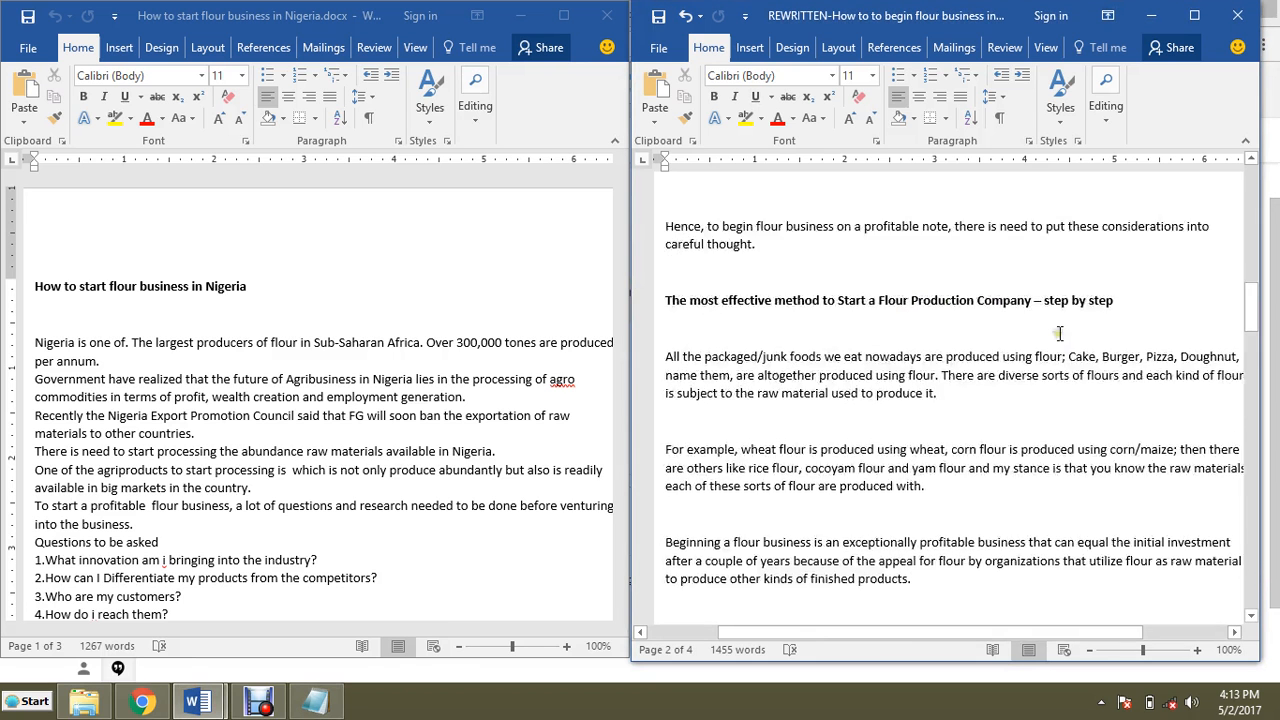
scroll(1050, 333, "up", 7)
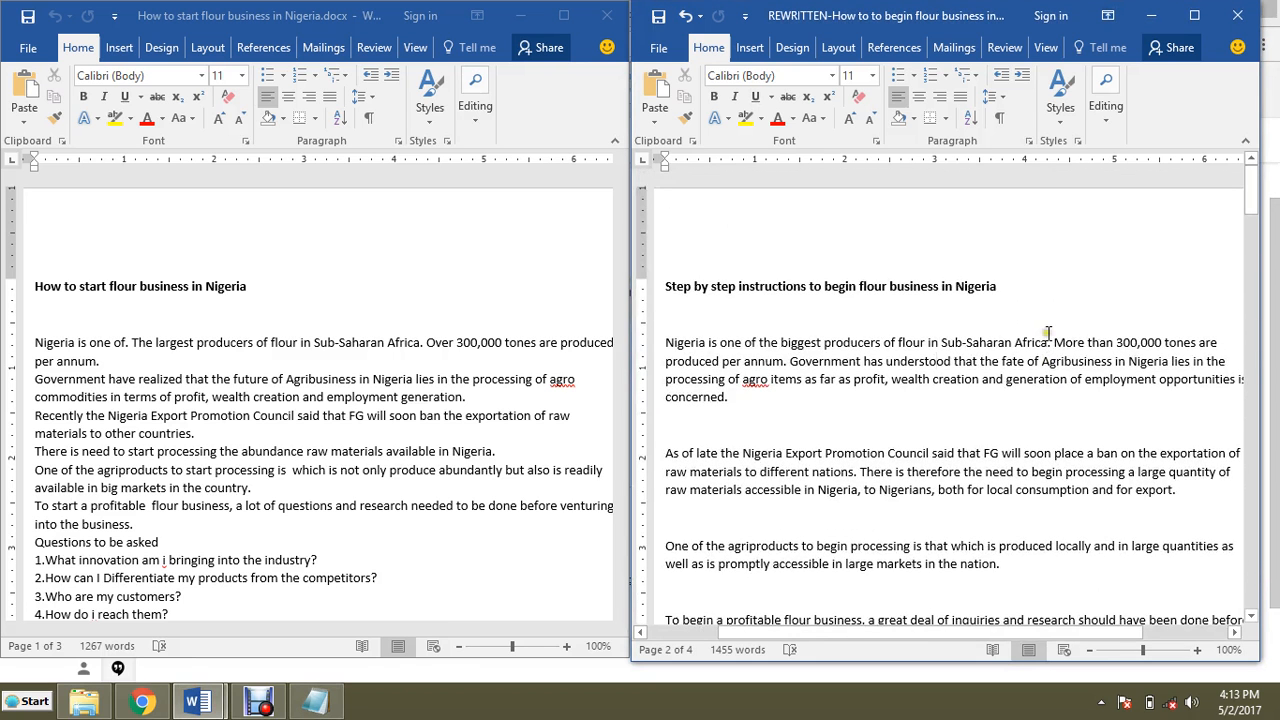
scroll(1053, 350, "down", 3)
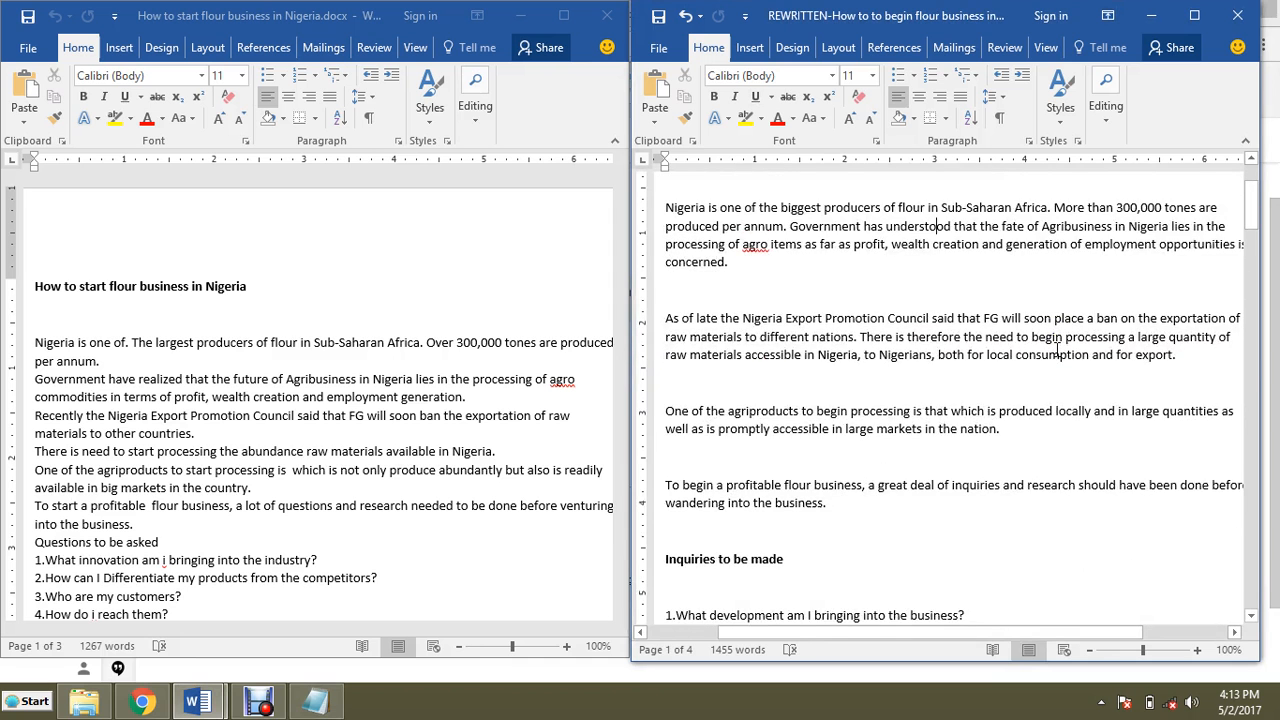
scroll(1055, 349, "down", 11)
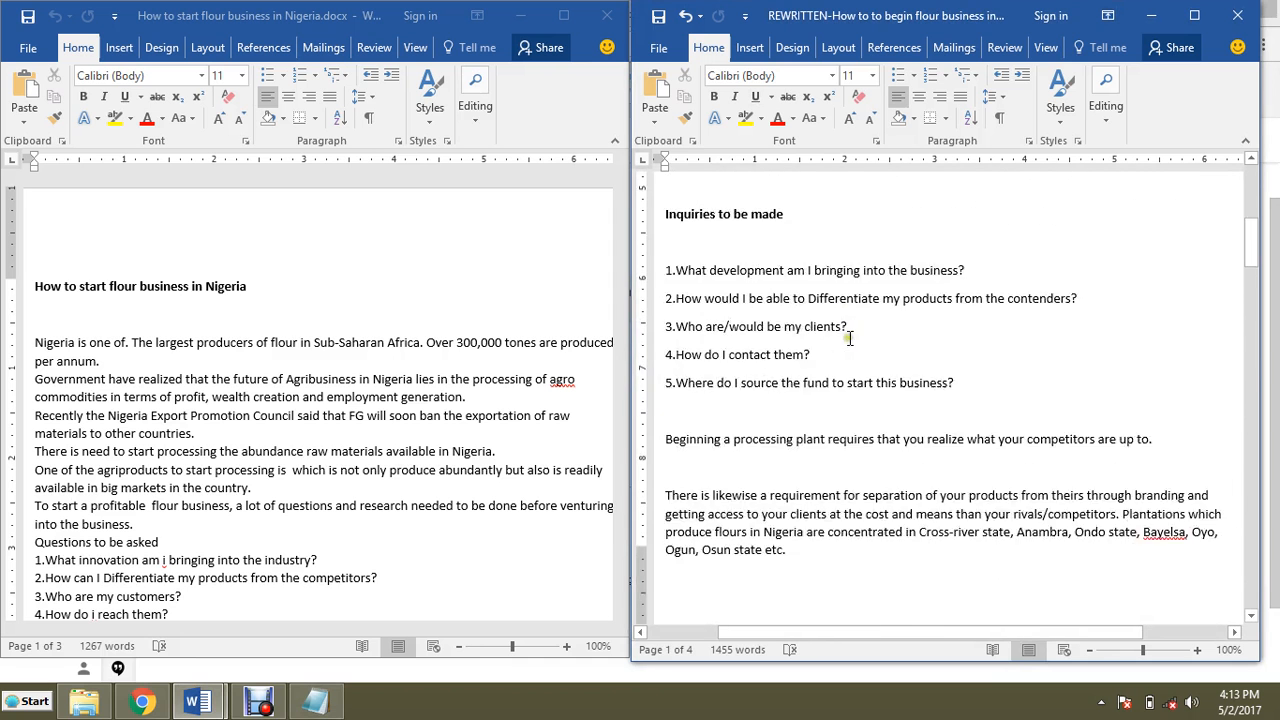
scroll(860, 350, "up", 2)
scroll(881, 364, "down", 1)
scroll(879, 362, "down", 8)
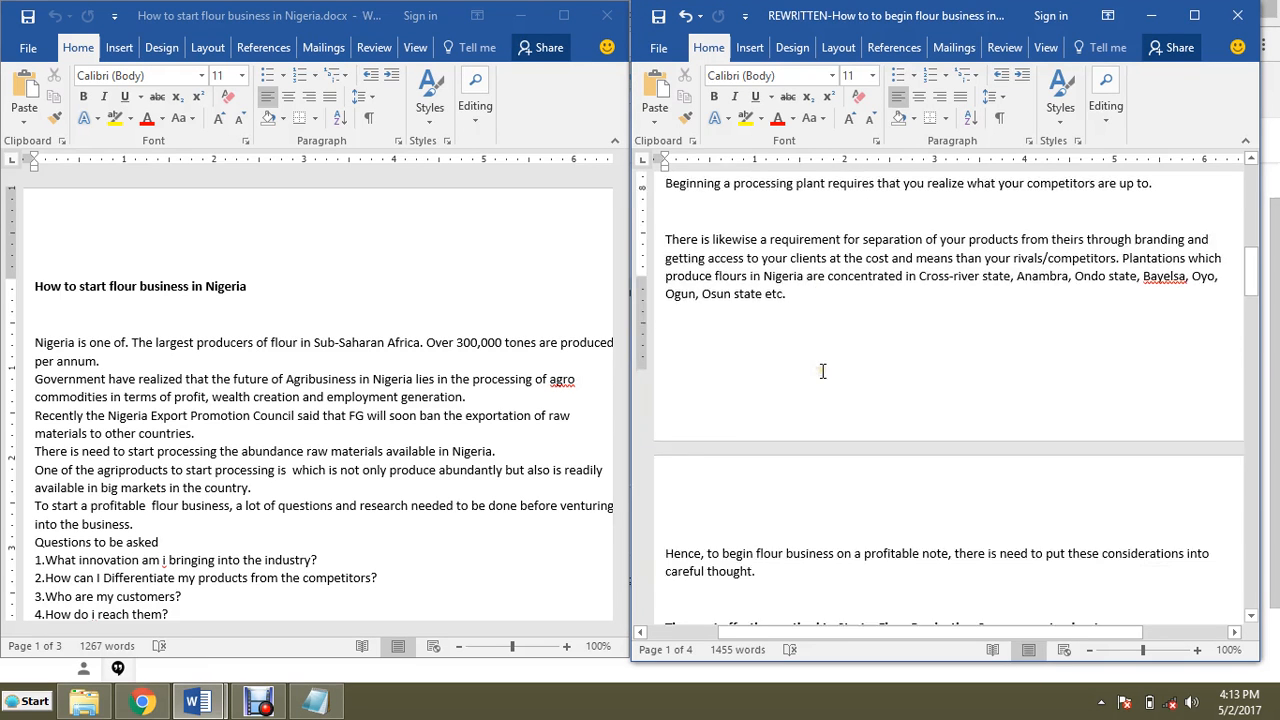
scroll(818, 365, "down", 4)
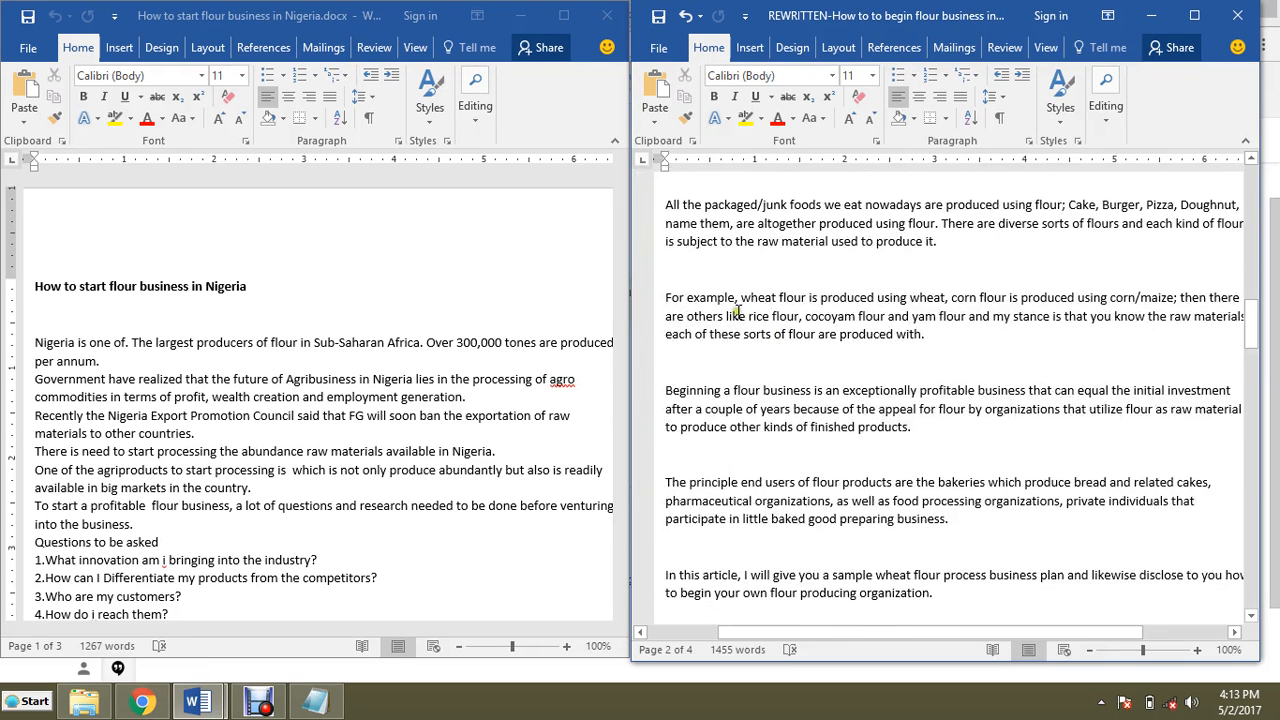
left_click(696, 271)
scroll(880, 330, "up", 15)
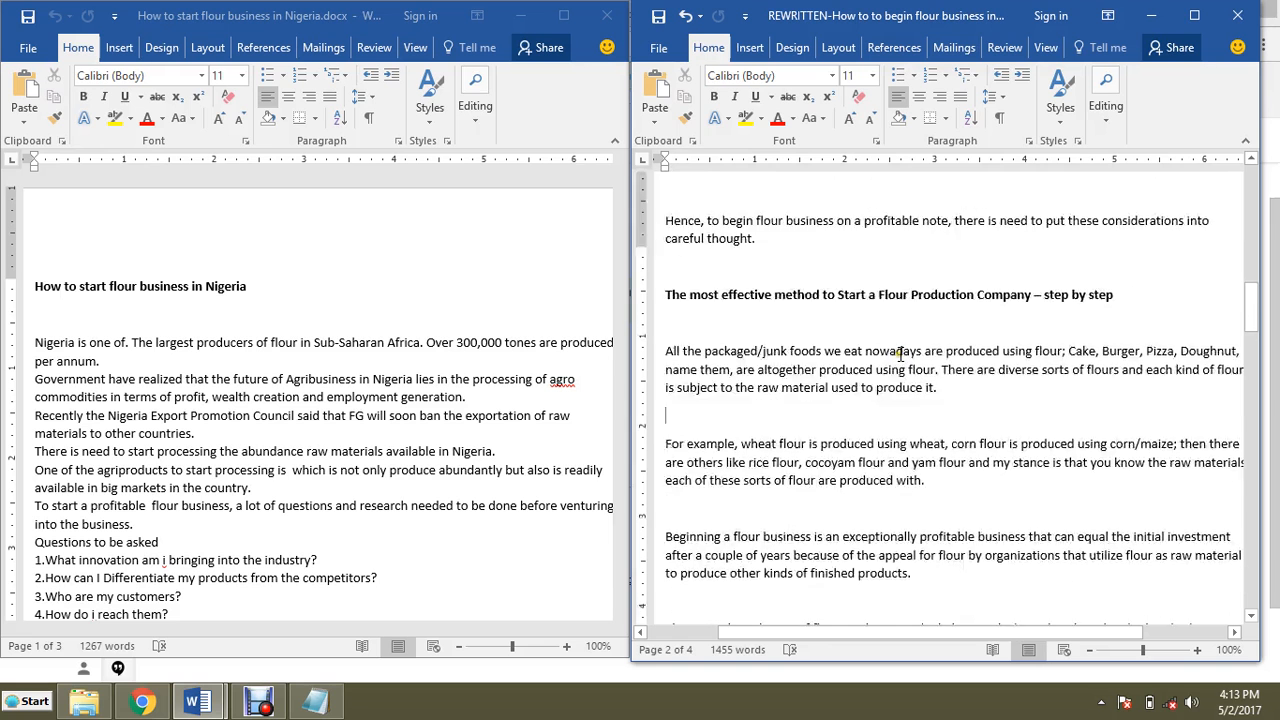
scroll(900, 354, "up", 5)
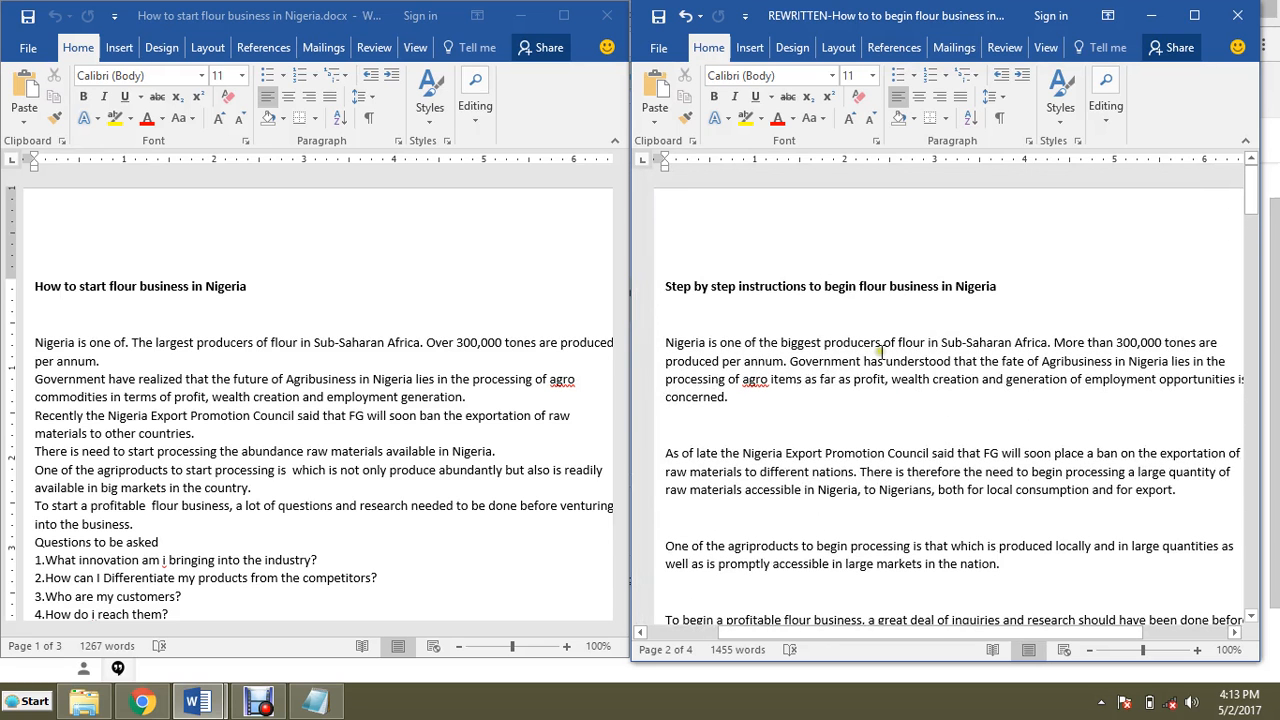
Step: Delete the blank lines between the rewritten document's opening paragraphs and around the Inquiries to be made heading
left_click(698, 427)
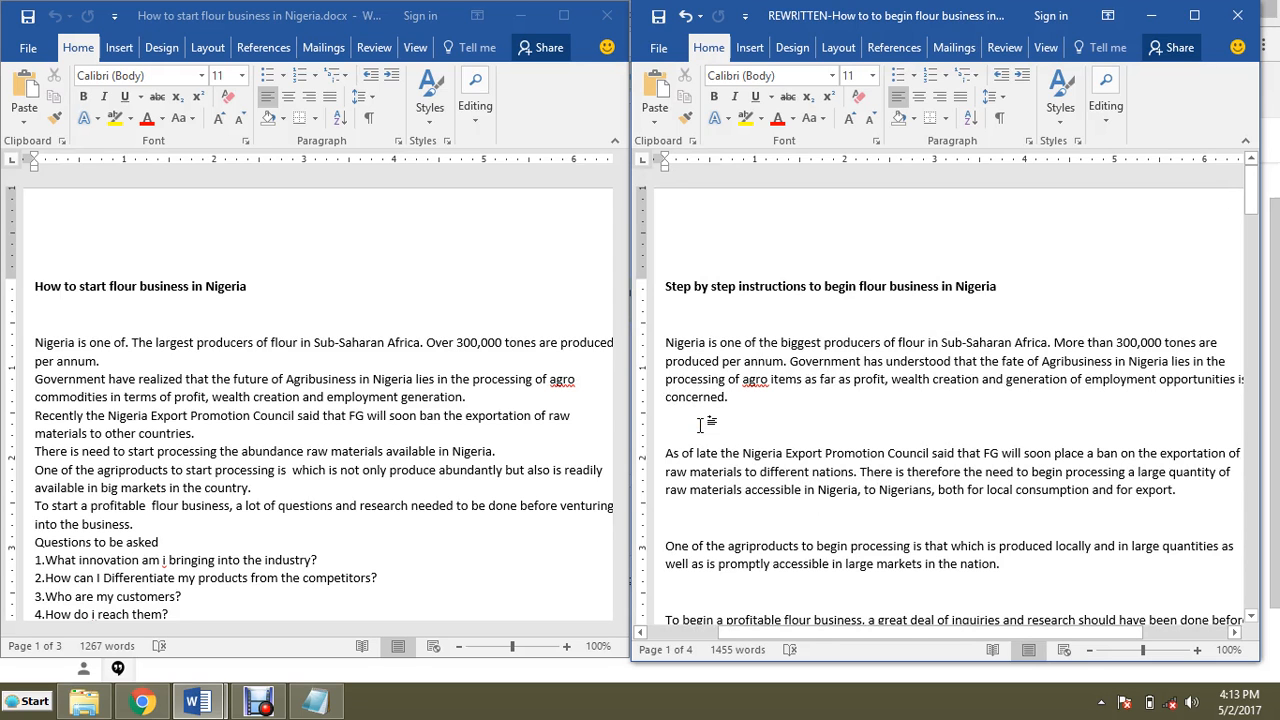
key("Delete")
left_click(670, 490)
key("Delete")
left_click(697, 540)
key("Delete")
scroll(697, 533, "down", 3)
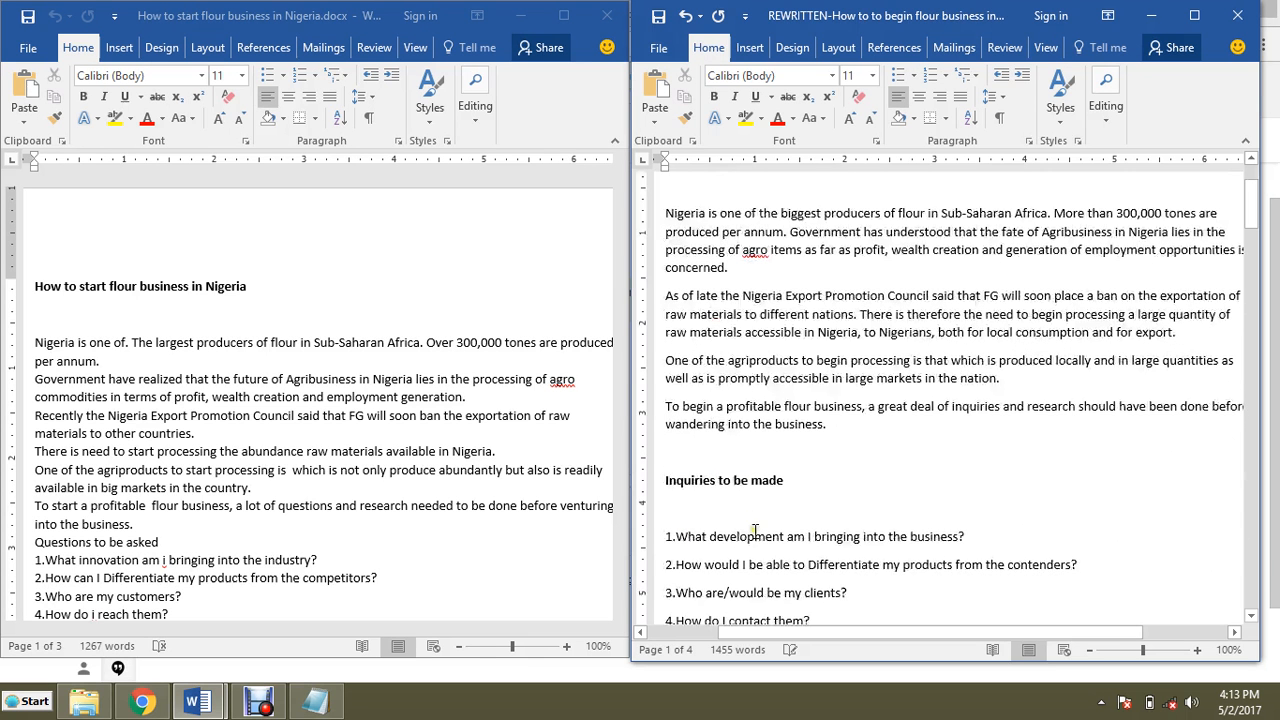
left_click(693, 446)
key("Delete")
left_click(712, 476)
key("Delete")
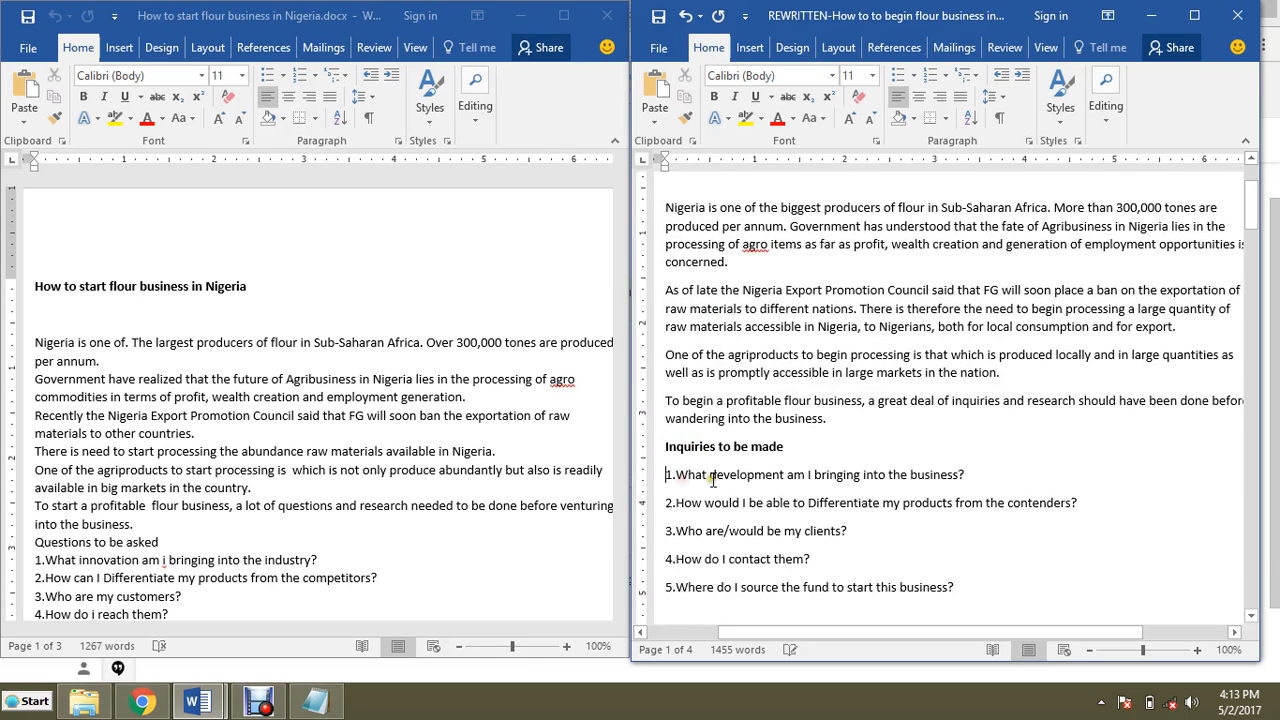
Step: Delete the blank lines after the question list and around The most effective method heading
scroll(712, 478, "down", 5)
left_click(686, 395)
key("Delete")
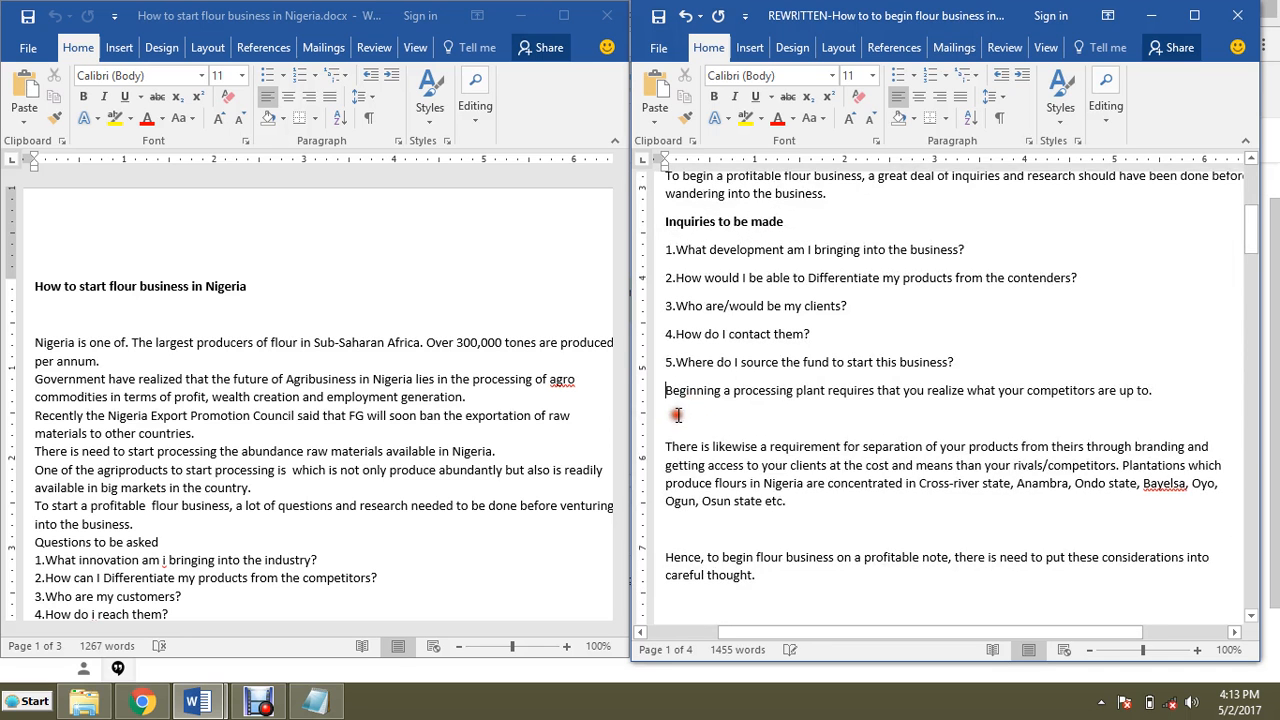
left_click(677, 415)
key("Delete")
left_click(687, 497)
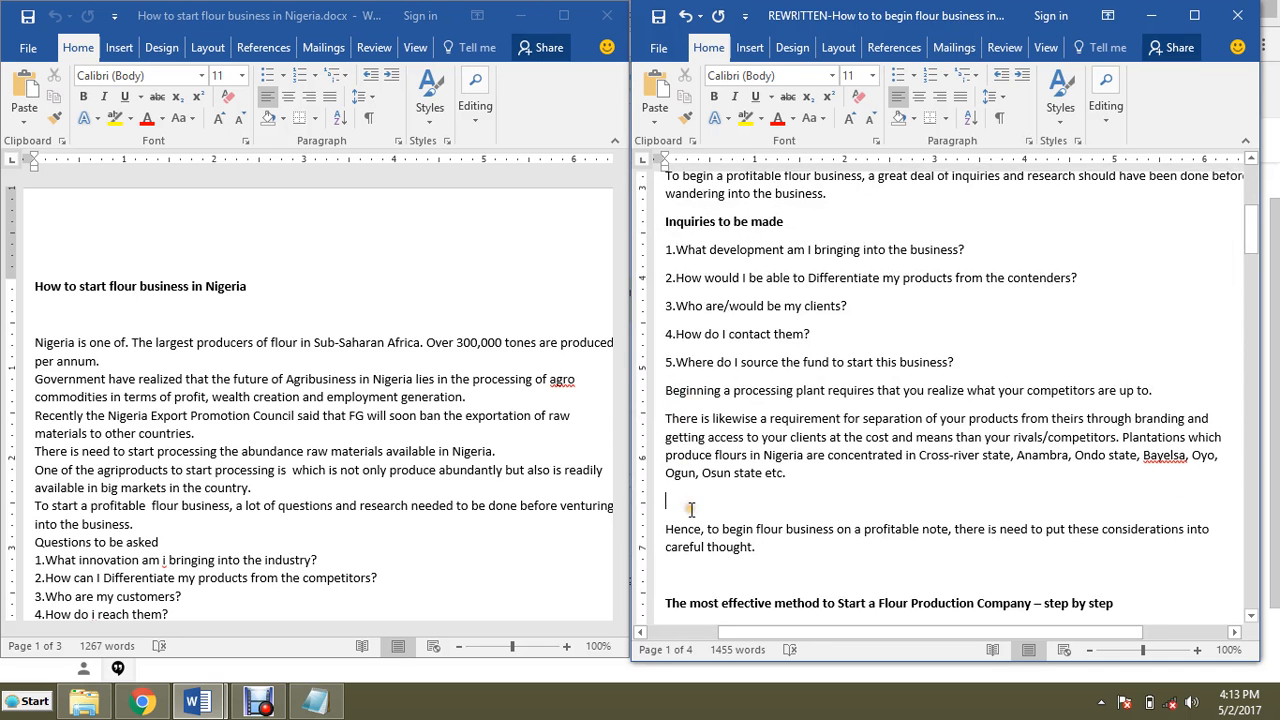
key("Delete")
key("Delete")
scroll(689, 543, "down", 2)
left_click(676, 491)
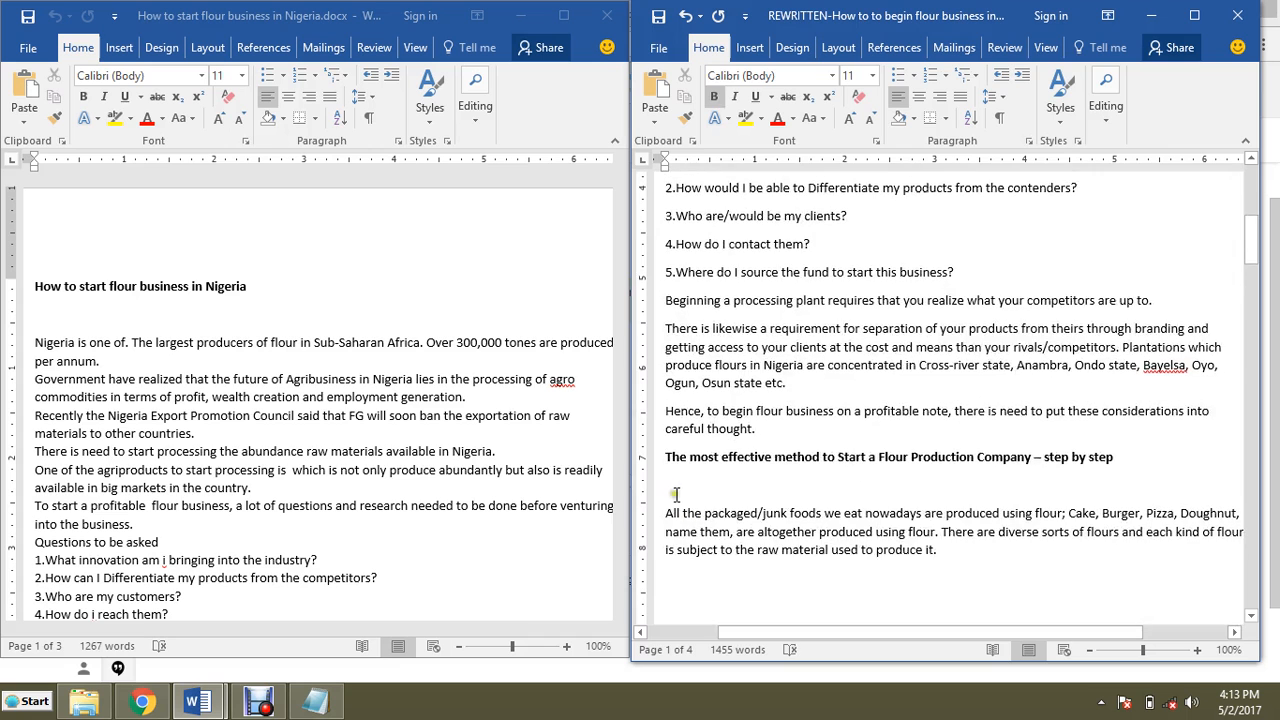
scroll(683, 486, "down", 2)
key("Delete")
left_click(686, 462)
key("Delete")
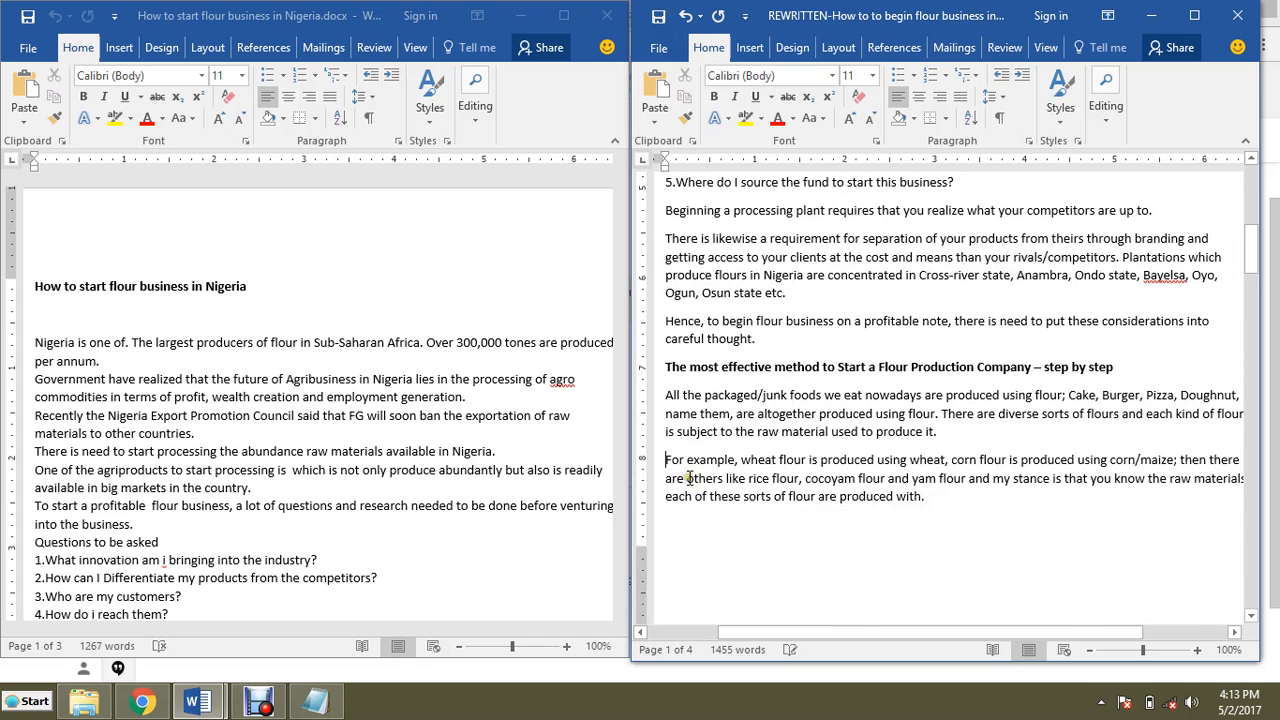
Step: Delete the blank lines between the paragraphs on page 2 and around the 3 Reasons heading
scroll(814, 526, "down", 6)
scroll(814, 526, "up", 18)
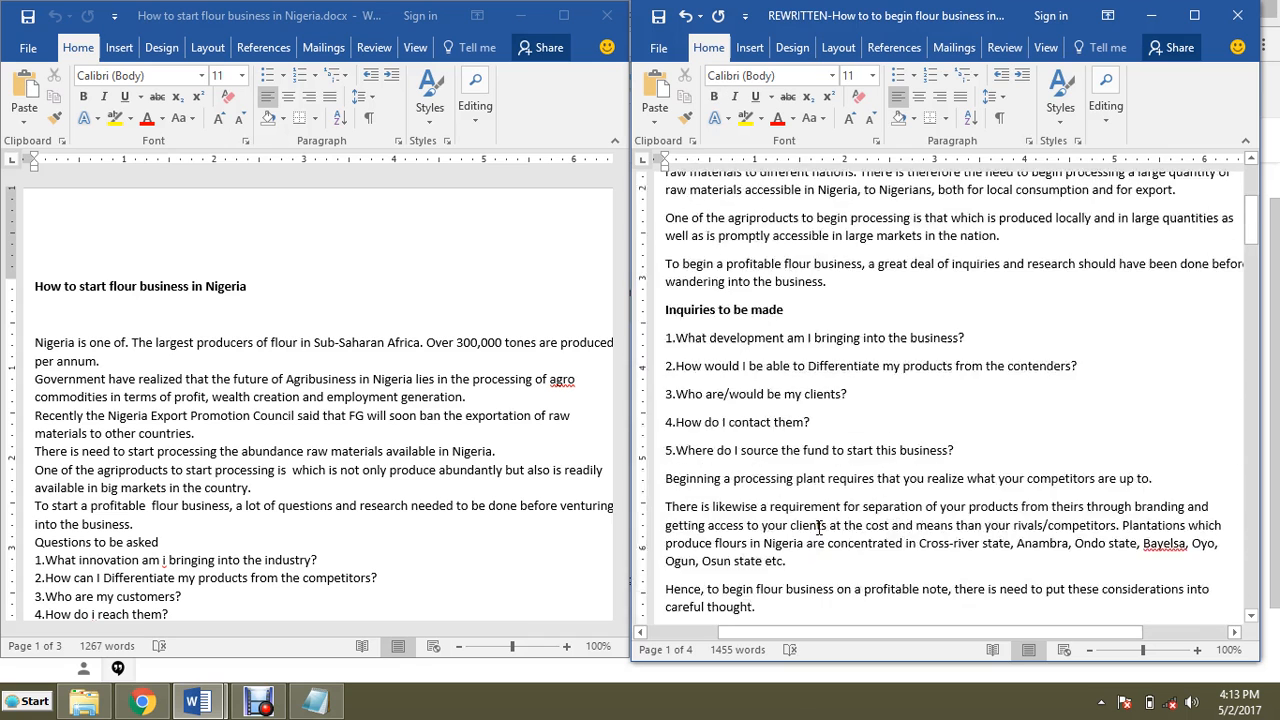
scroll(818, 527, "down", 15)
left_click(689, 457)
key("Delete")
left_click(690, 516)
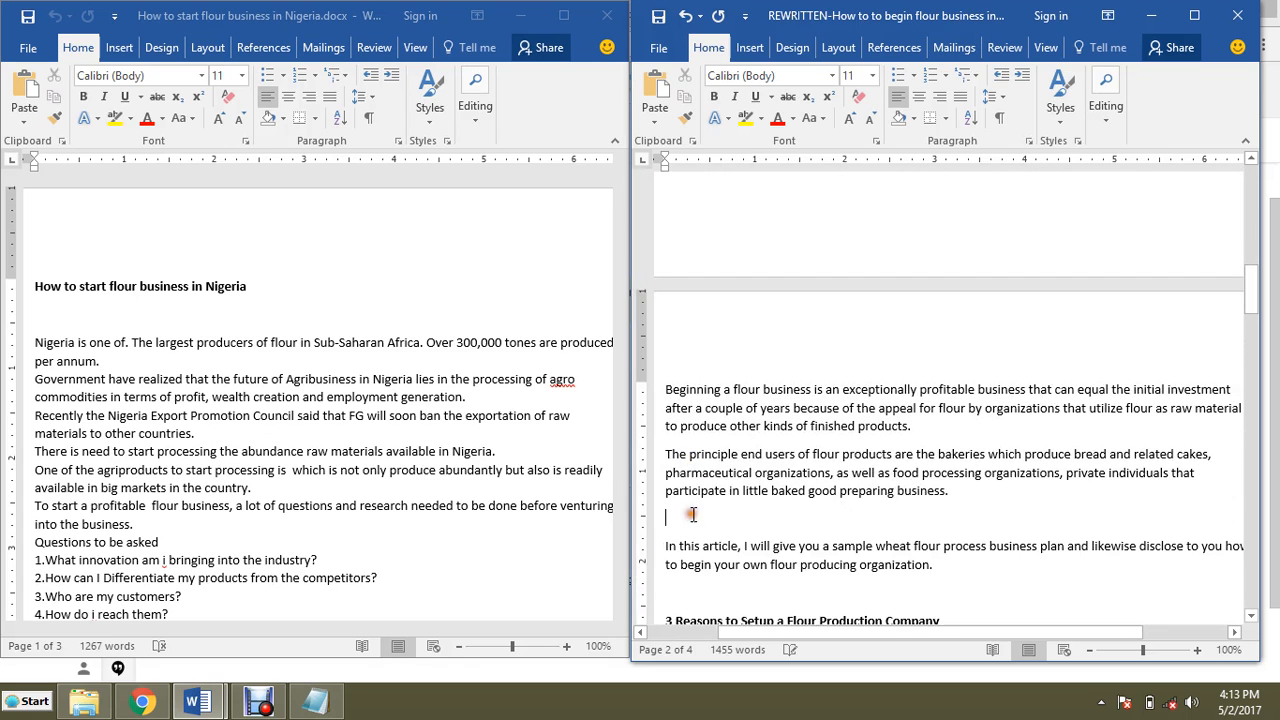
key("Delete")
left_click(690, 565)
key("Delete")
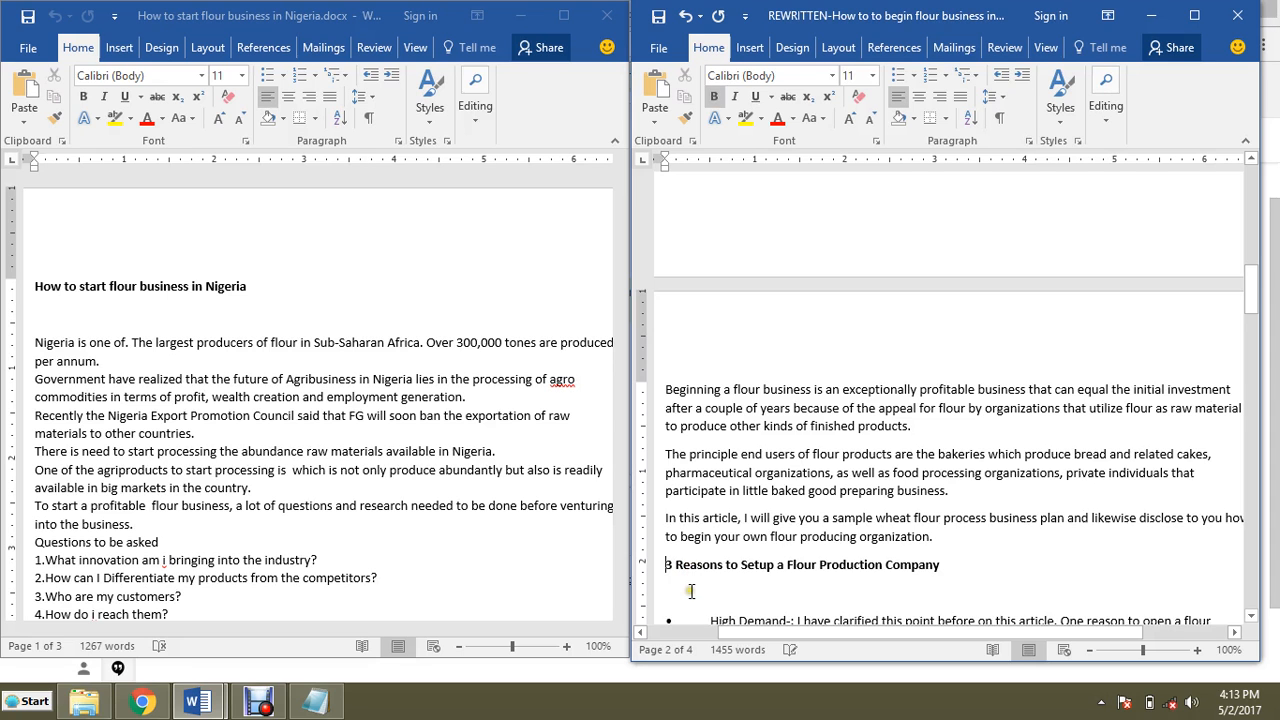
left_click(690, 591)
key("Delete")
Step: Select the second sentence of the rewritten opening paragraph to inspect it, then deselect it
scroll(786, 556, "up", 17)
scroll(786, 556, "up", 3)
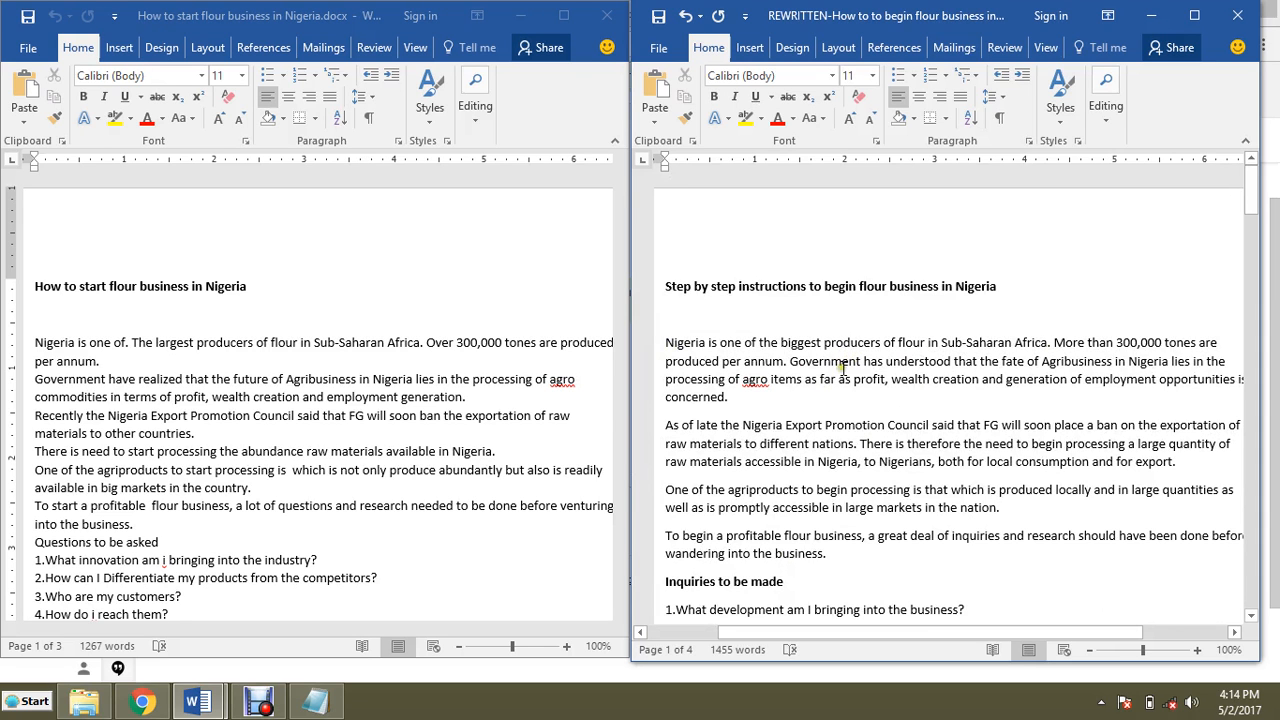
left_click_drag(791, 362, 730, 392)
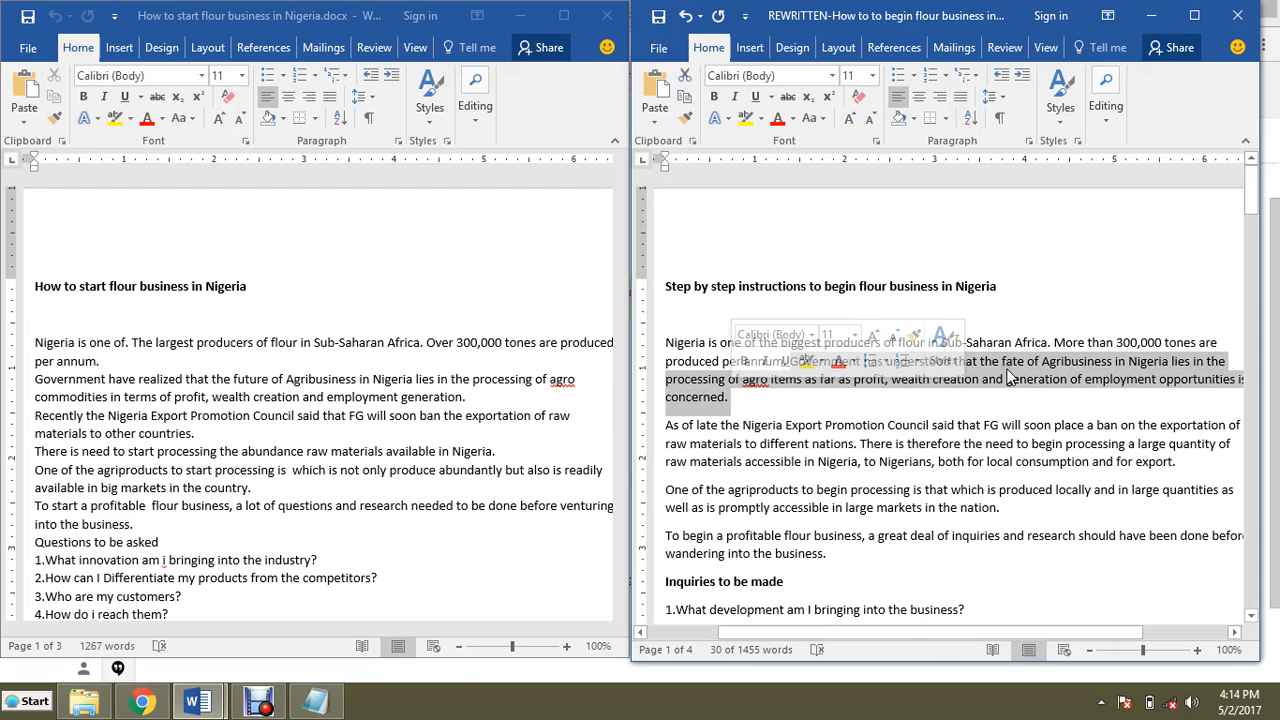
left_click(1040, 370)
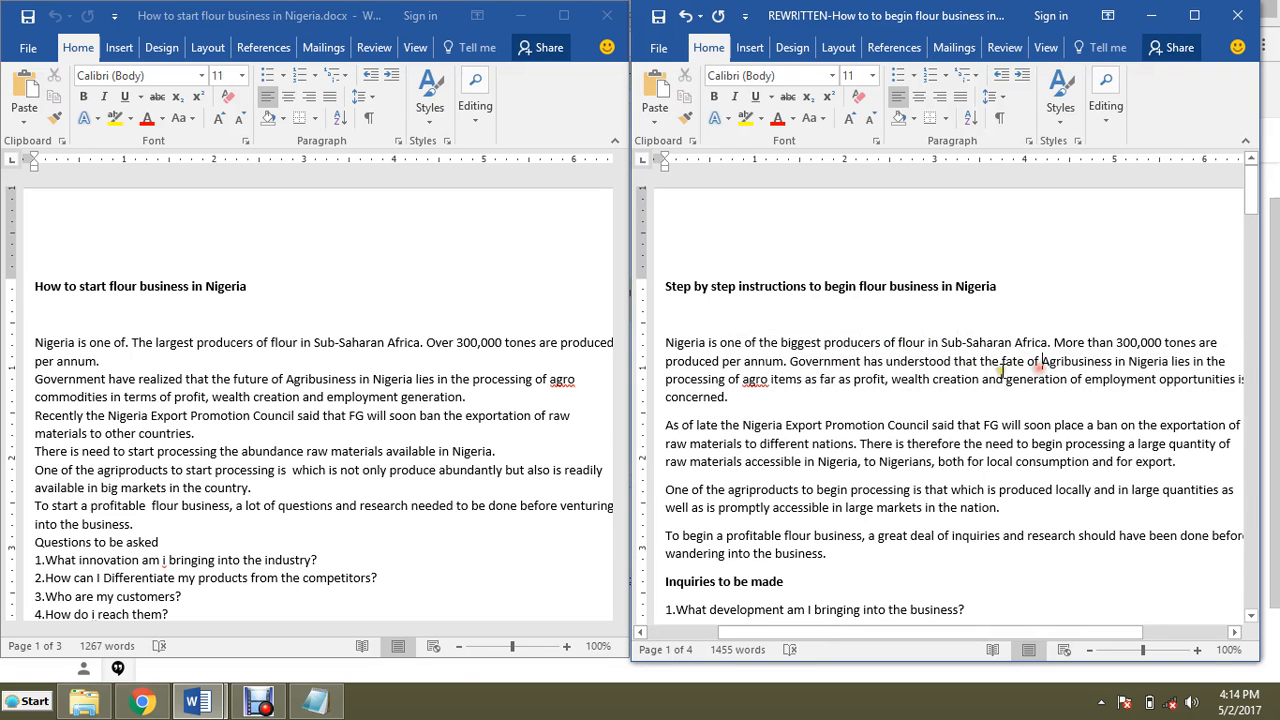
left_click_drag(790, 364, 752, 392)
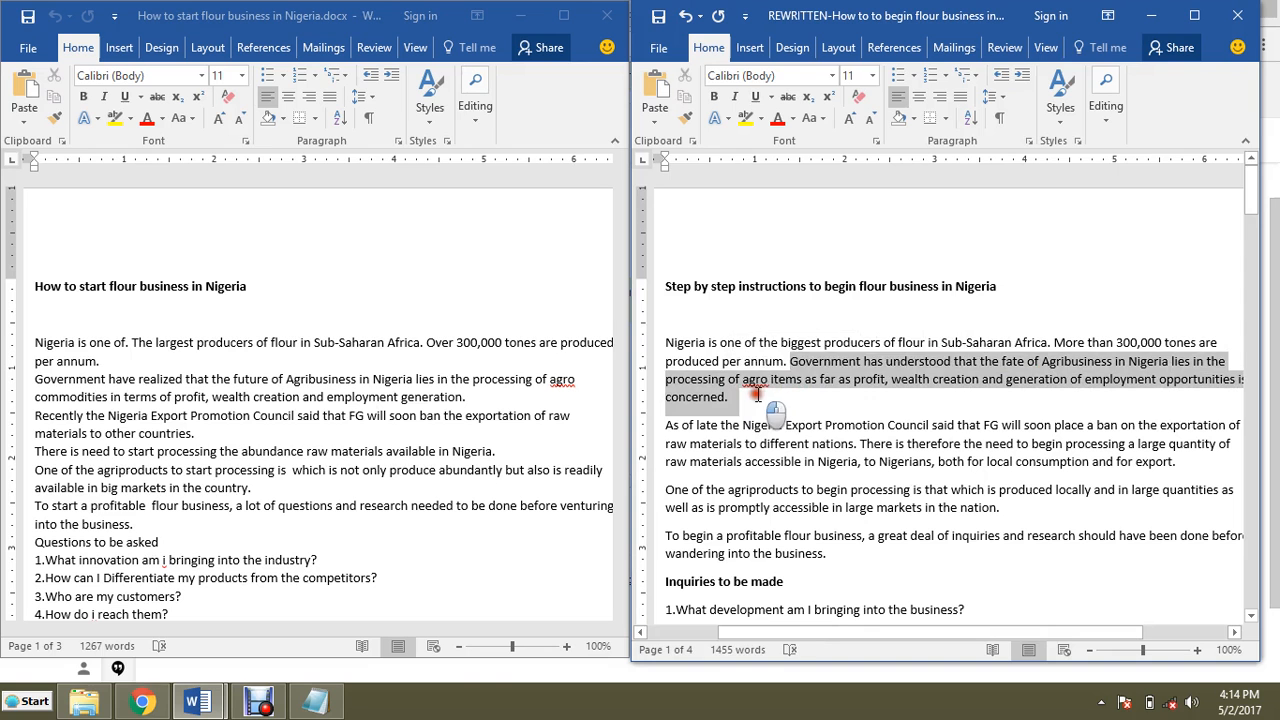
left_click(1013, 385)
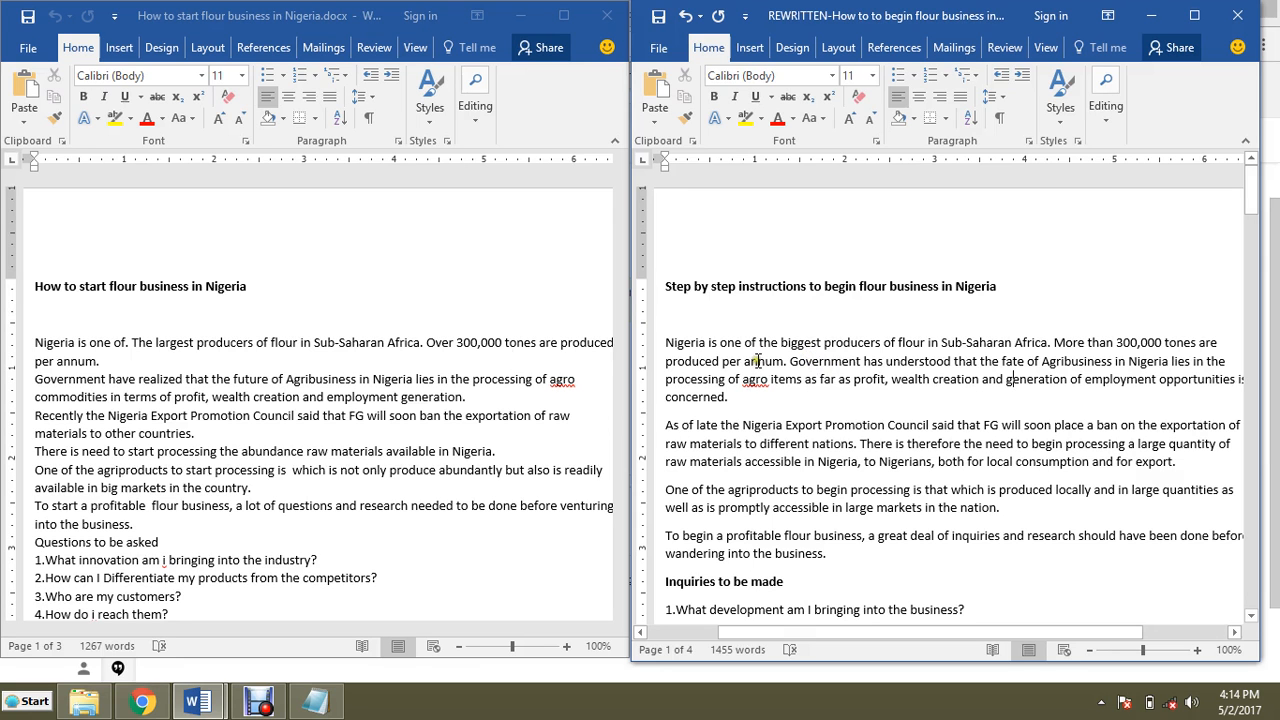
left_click(373, 384)
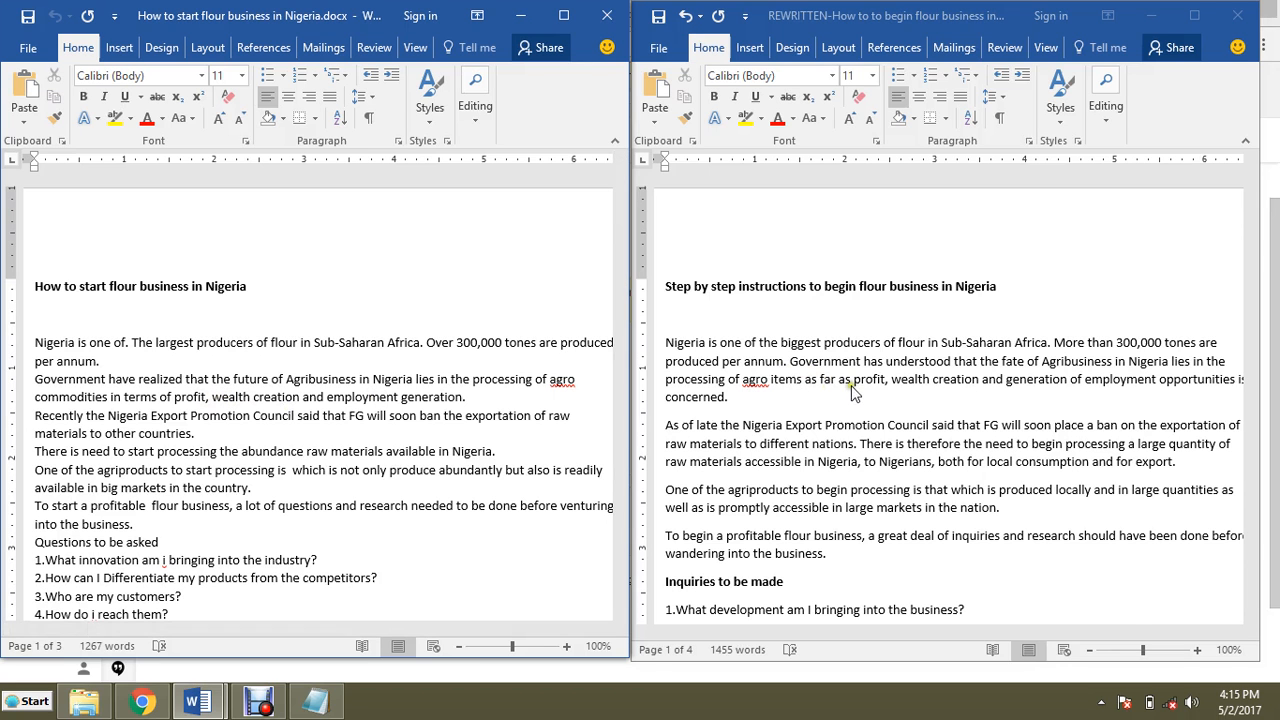
left_click(910, 385)
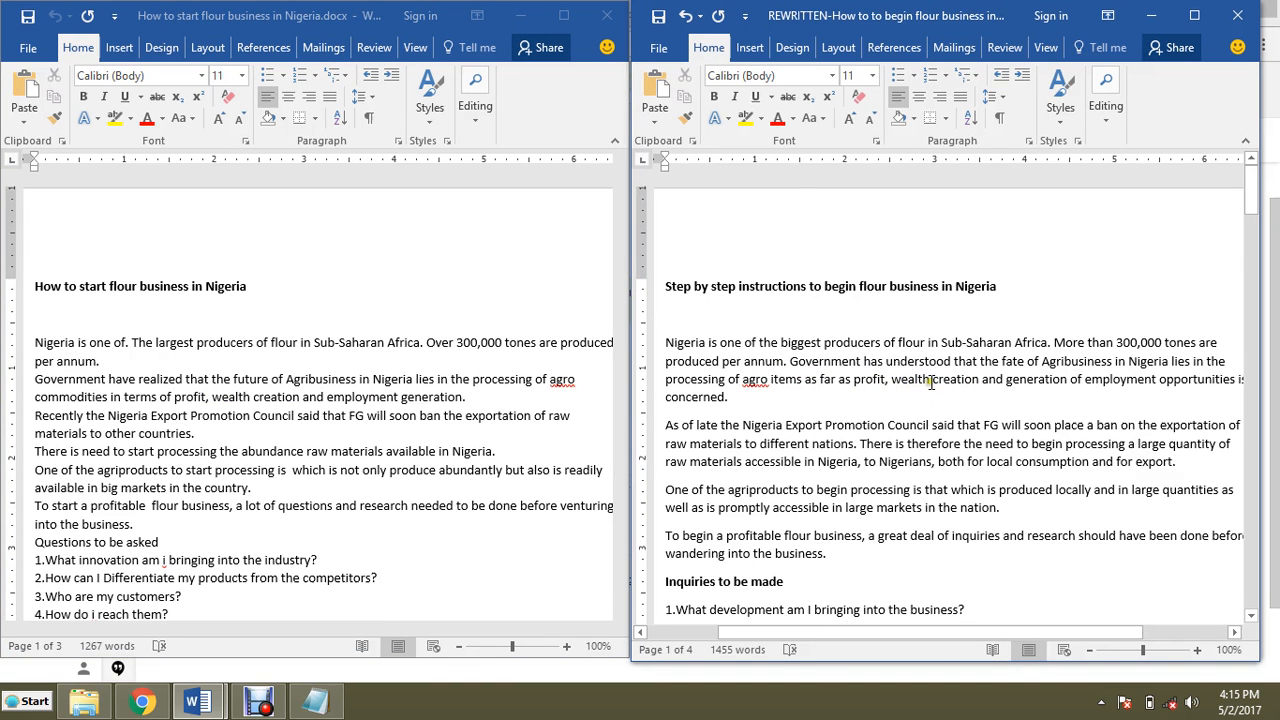
scroll(930, 369, "down", 1)
scroll(930, 369, "down", 2)
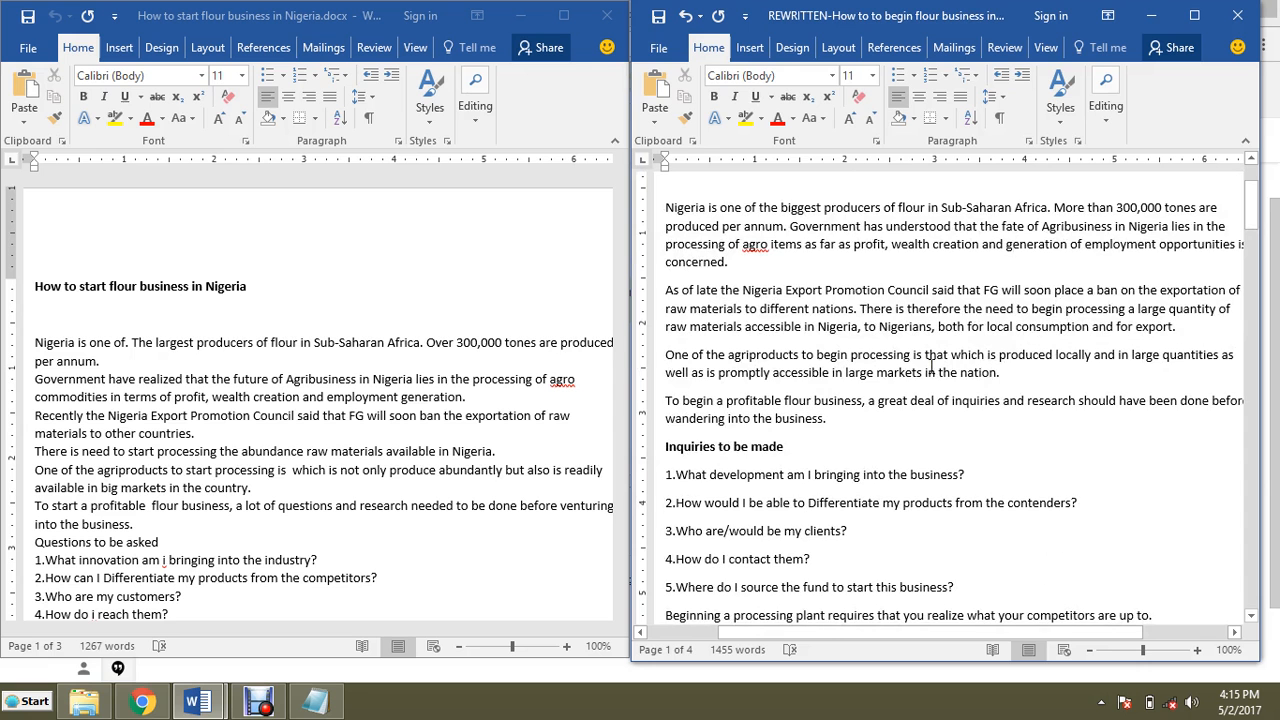
scroll(930, 366, "down", 1)
scroll(930, 366, "up", 4)
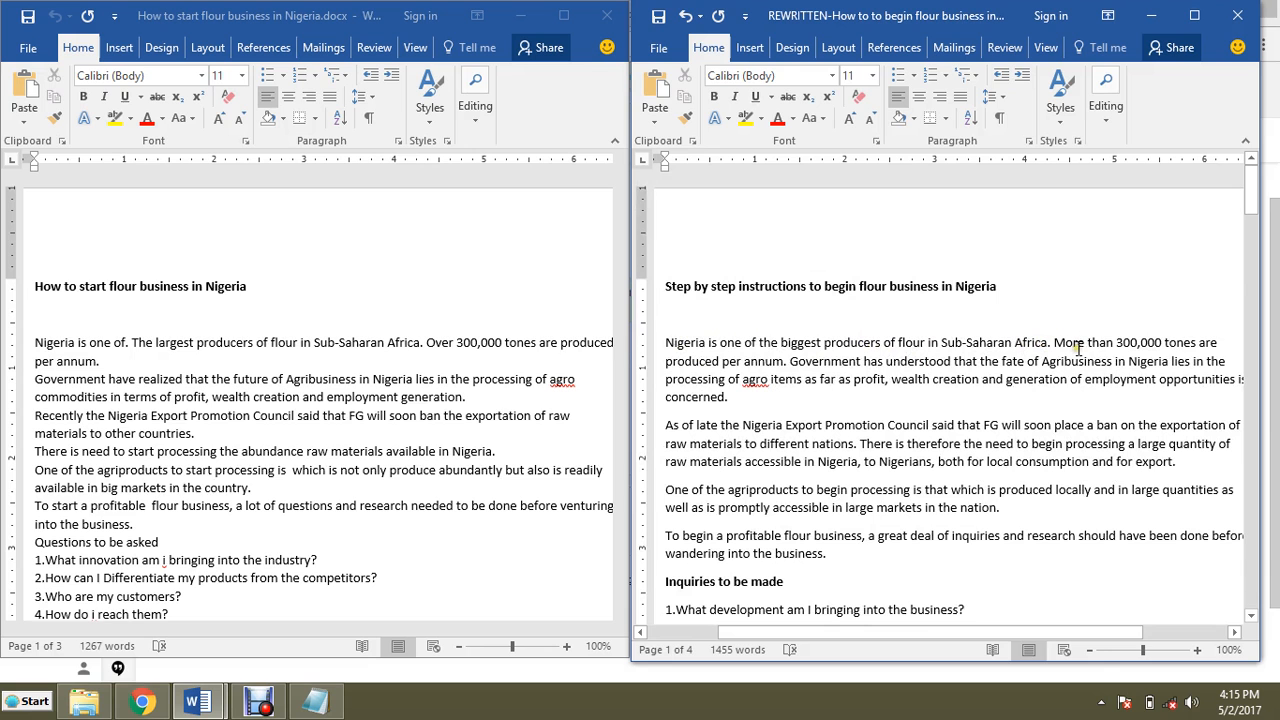
Step: Select the rewritten opening paragraph's first sentence, then its second sentence, to compare them with the original
left_click_drag(679, 342, 1052, 342)
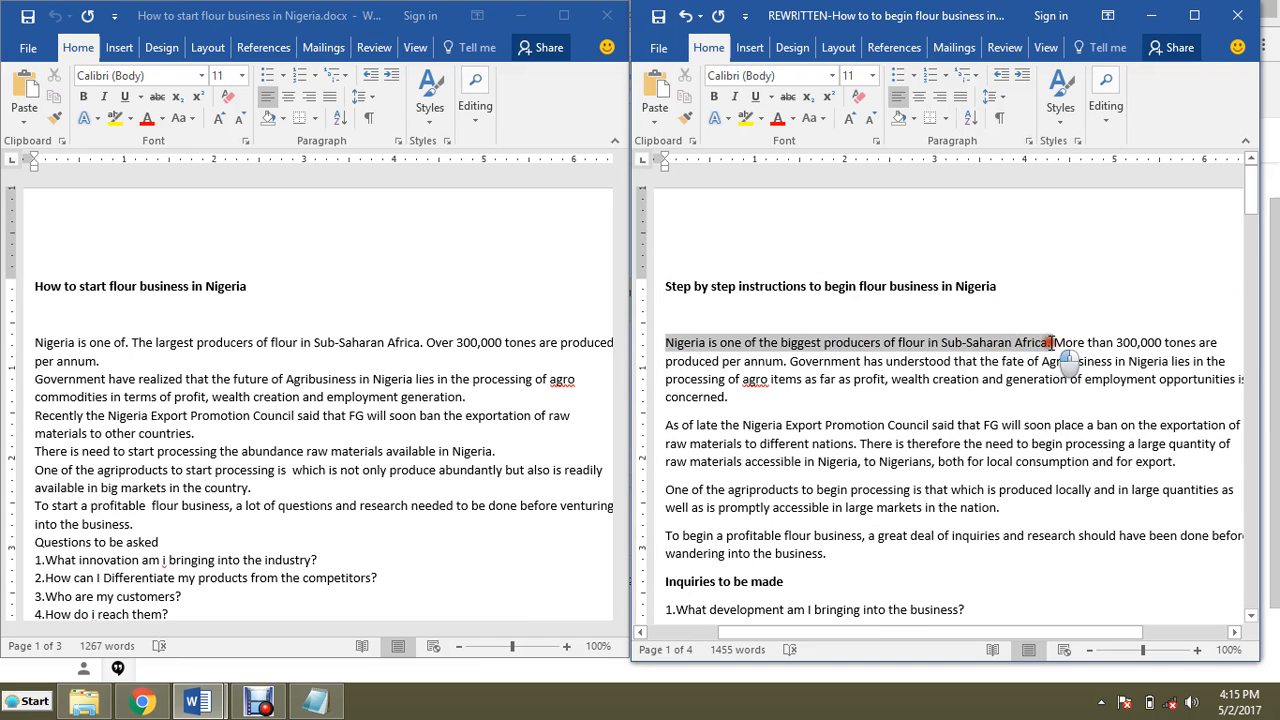
left_click(922, 344)
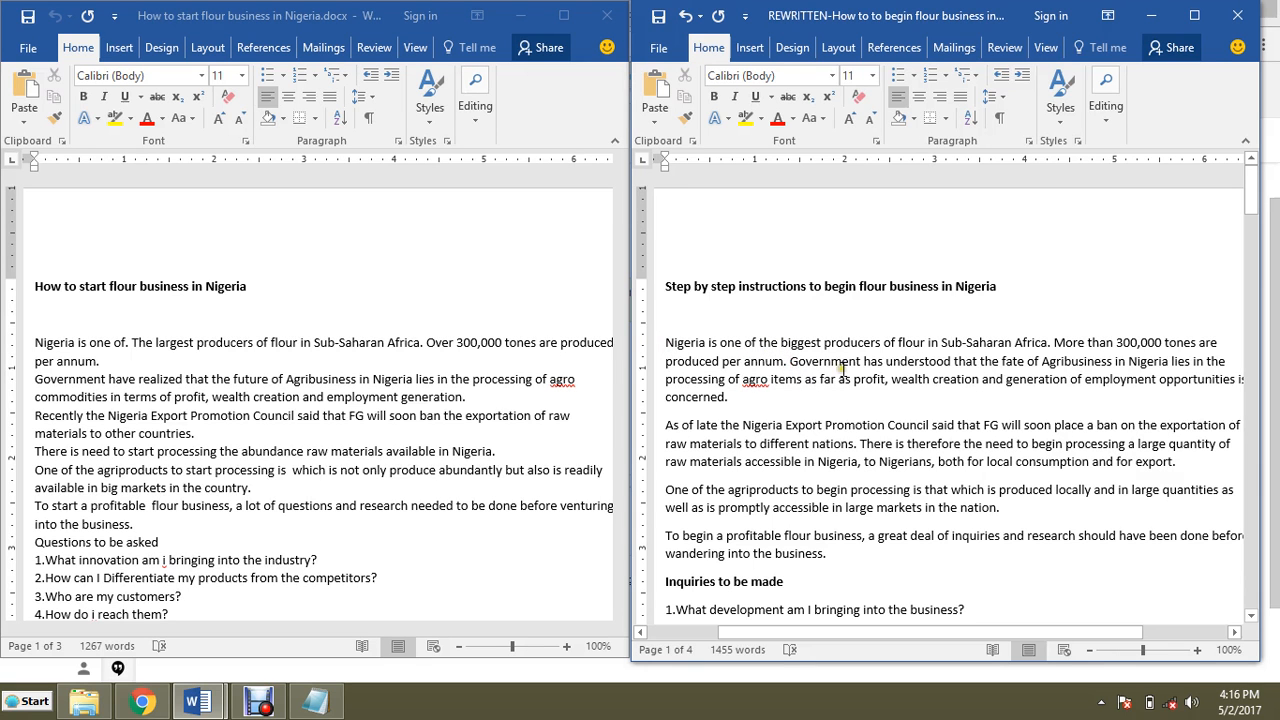
scroll(888, 361, "down", 1)
left_click_drag(784, 316, 818, 351)
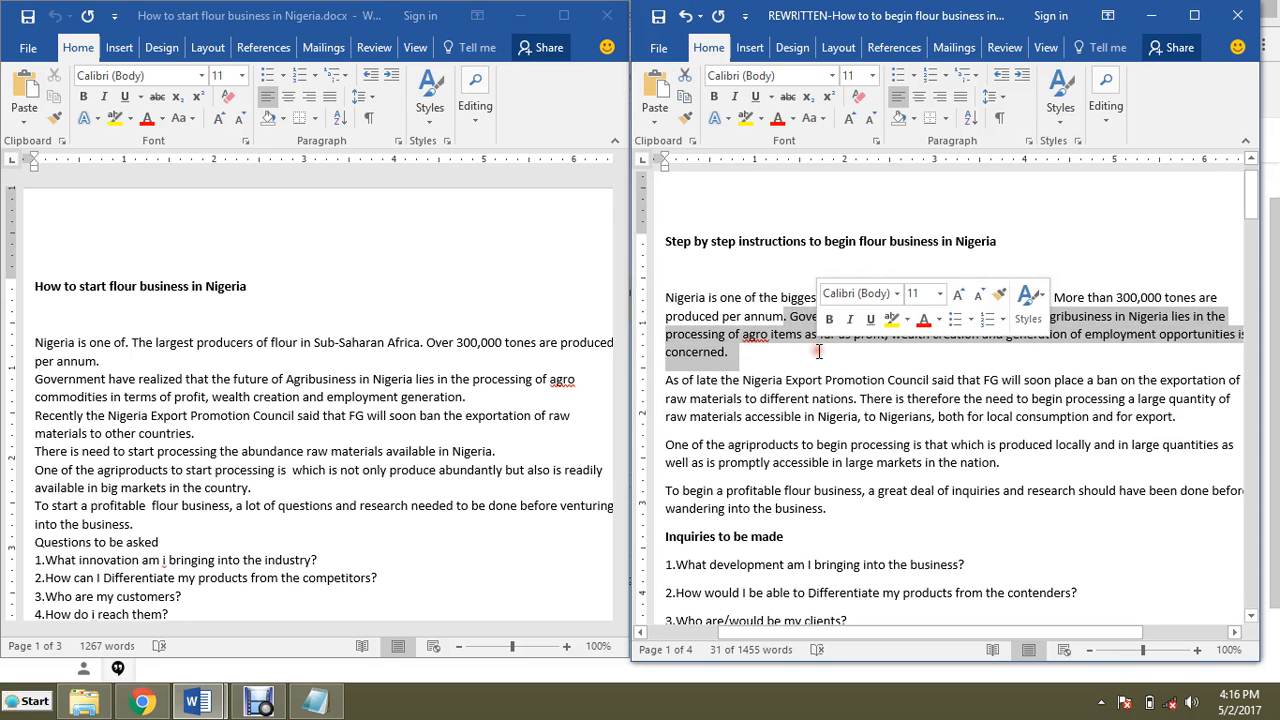
left_click(798, 336)
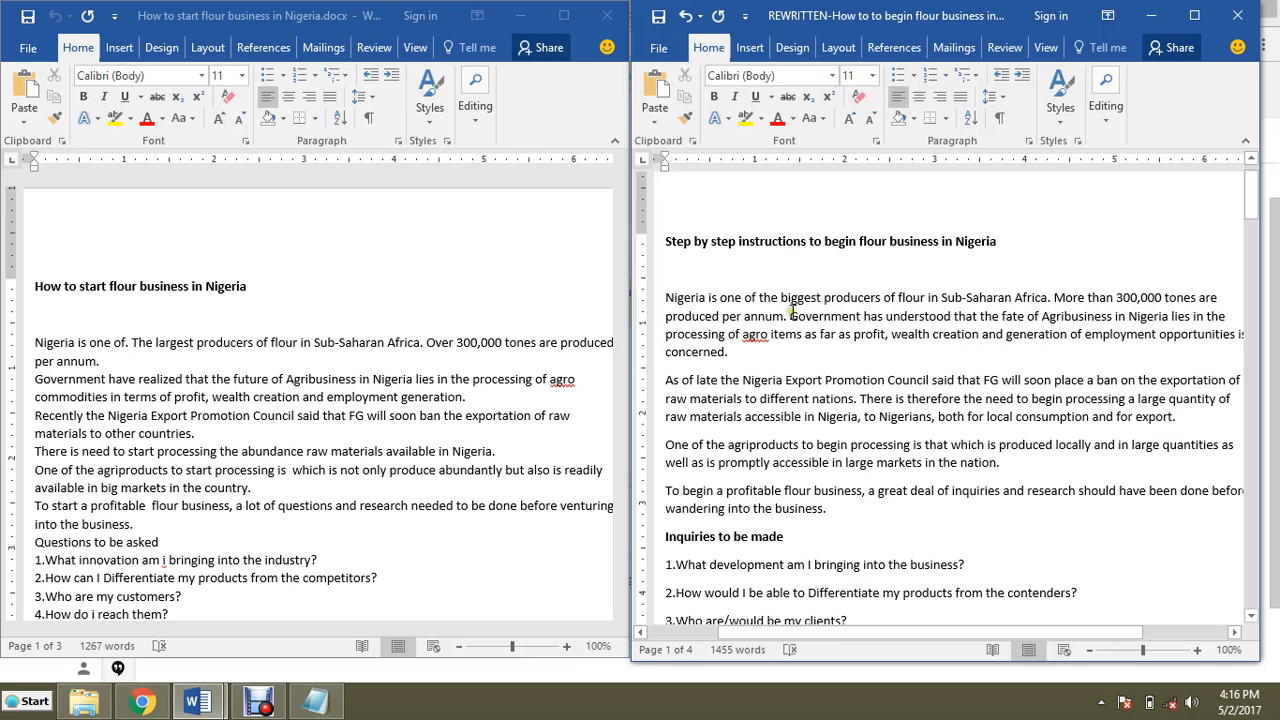
Step: Split the opening paragraph's long sentence after 'agro items' and start the next sentence with 'This is necessary'
left_click(792, 316)
key("BackSpace")
left_click(806, 335)
type(".")
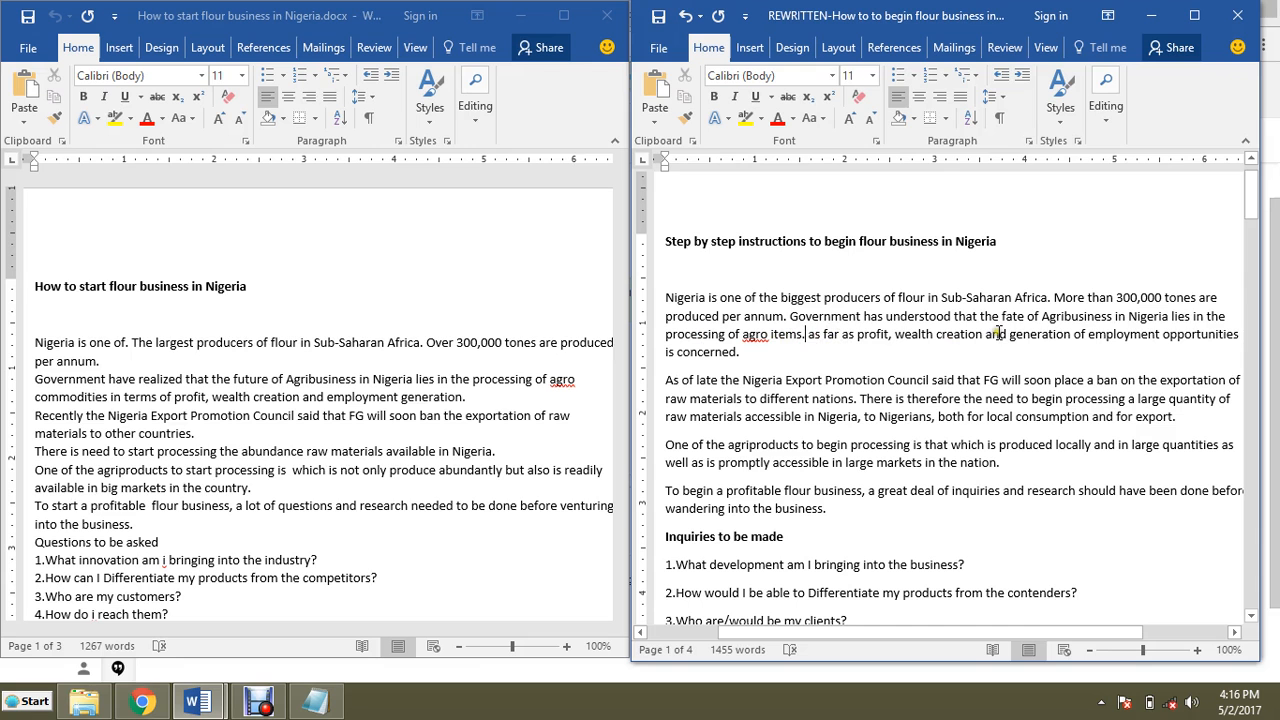
left_click(889, 335)
type(",")
left_click(812, 336)
type("This is nec")
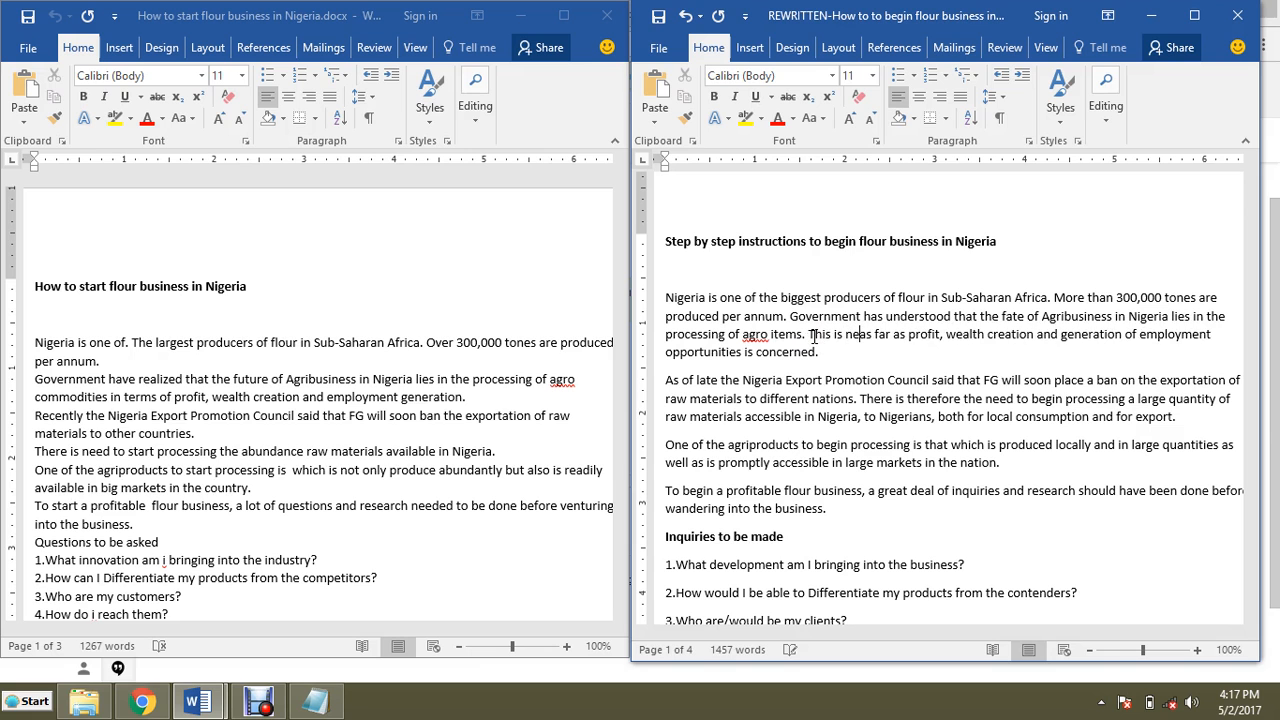
type("essary")
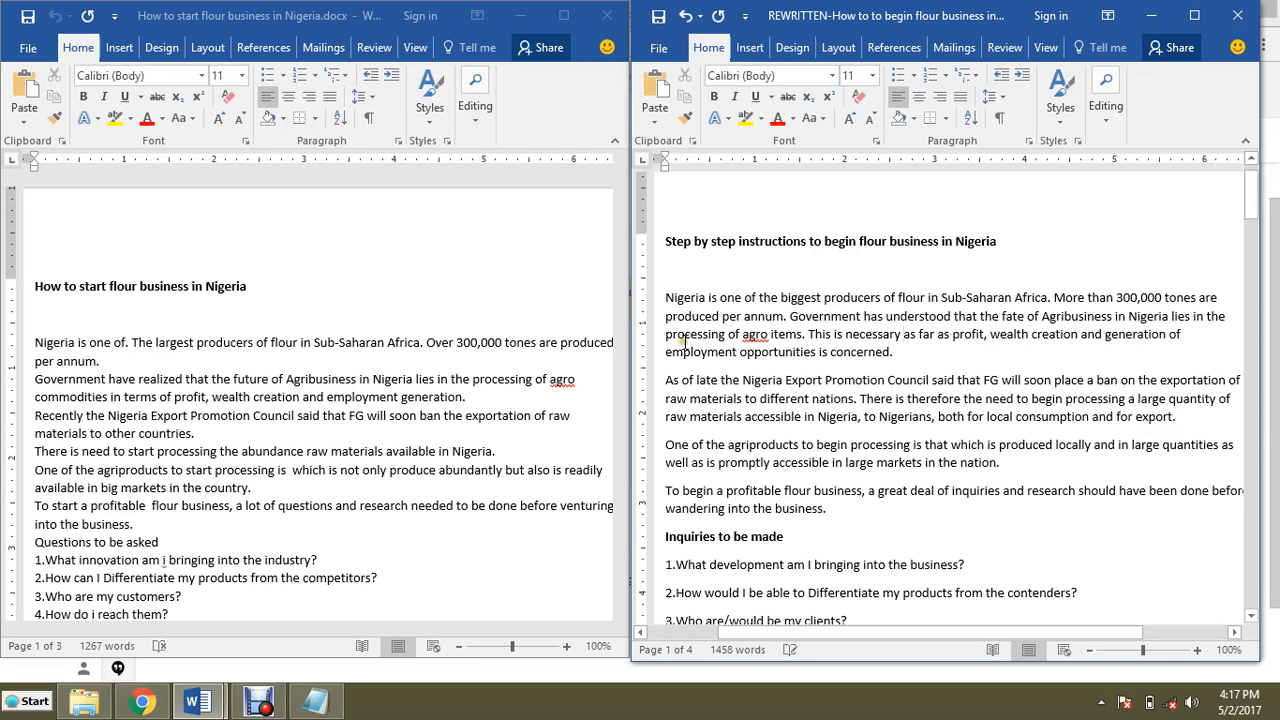
Step: Move the sentence 'FG will soon place a ban on the exportation of raw materials to different nations.' to the start of the second paragraph
left_click(906, 352)
left_click(826, 323)
scroll(877, 330, "down", 1)
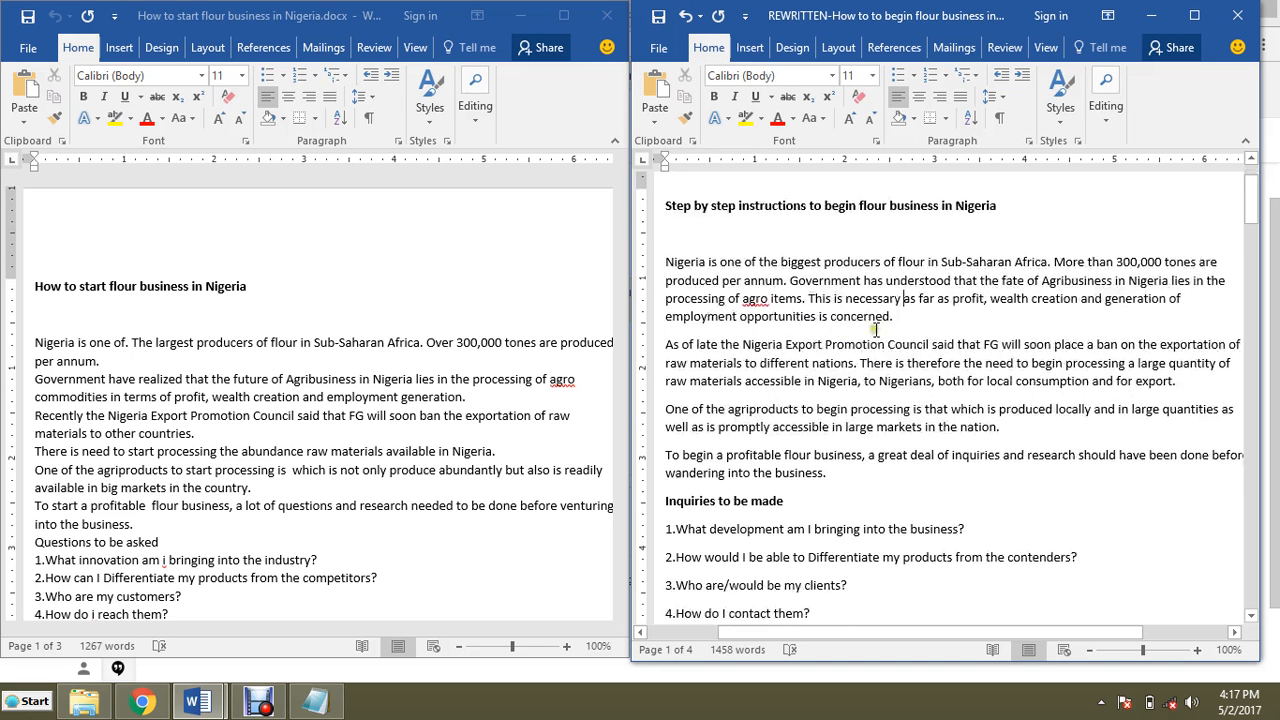
scroll(877, 330, "down", 1)
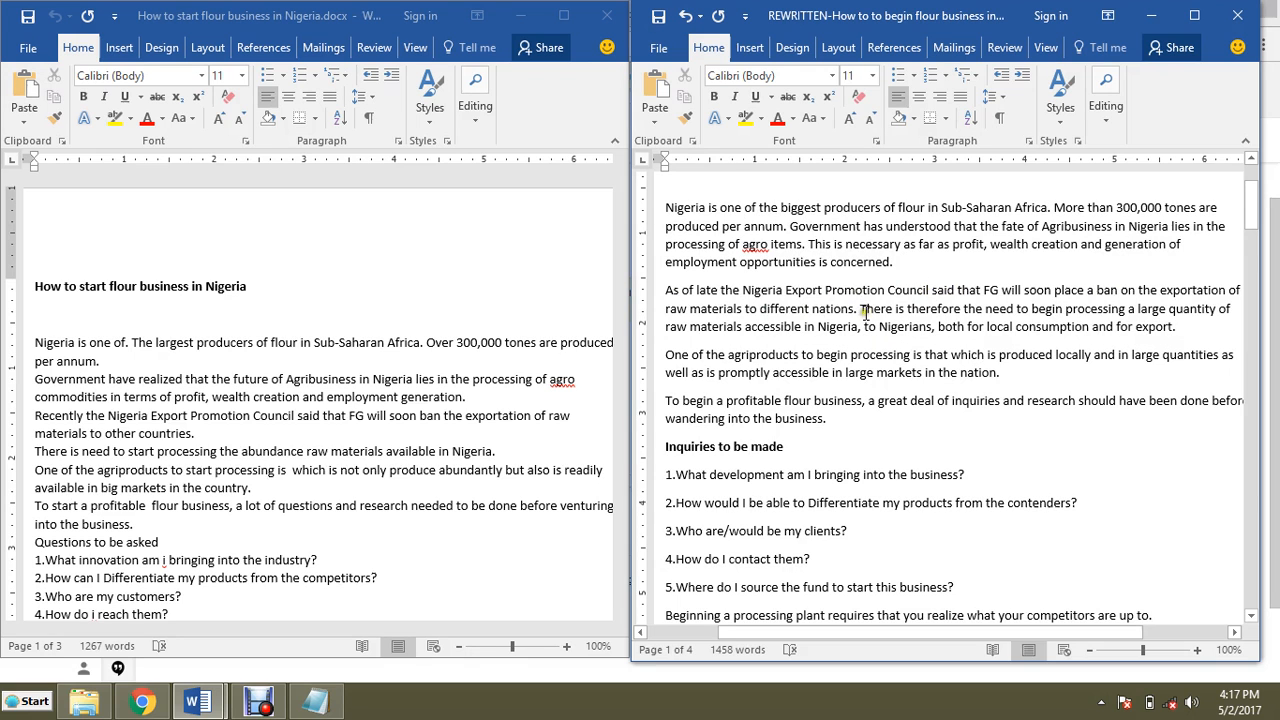
left_click_drag(862, 310, 662, 296)
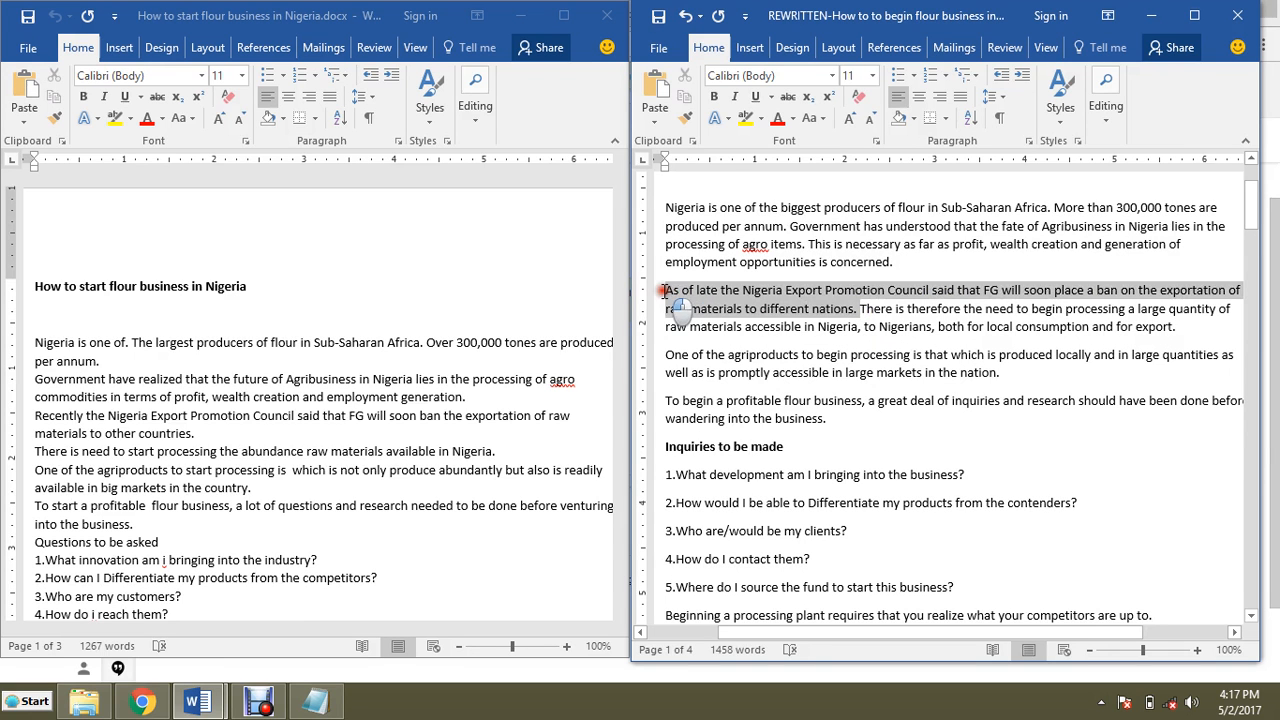
left_click(975, 296)
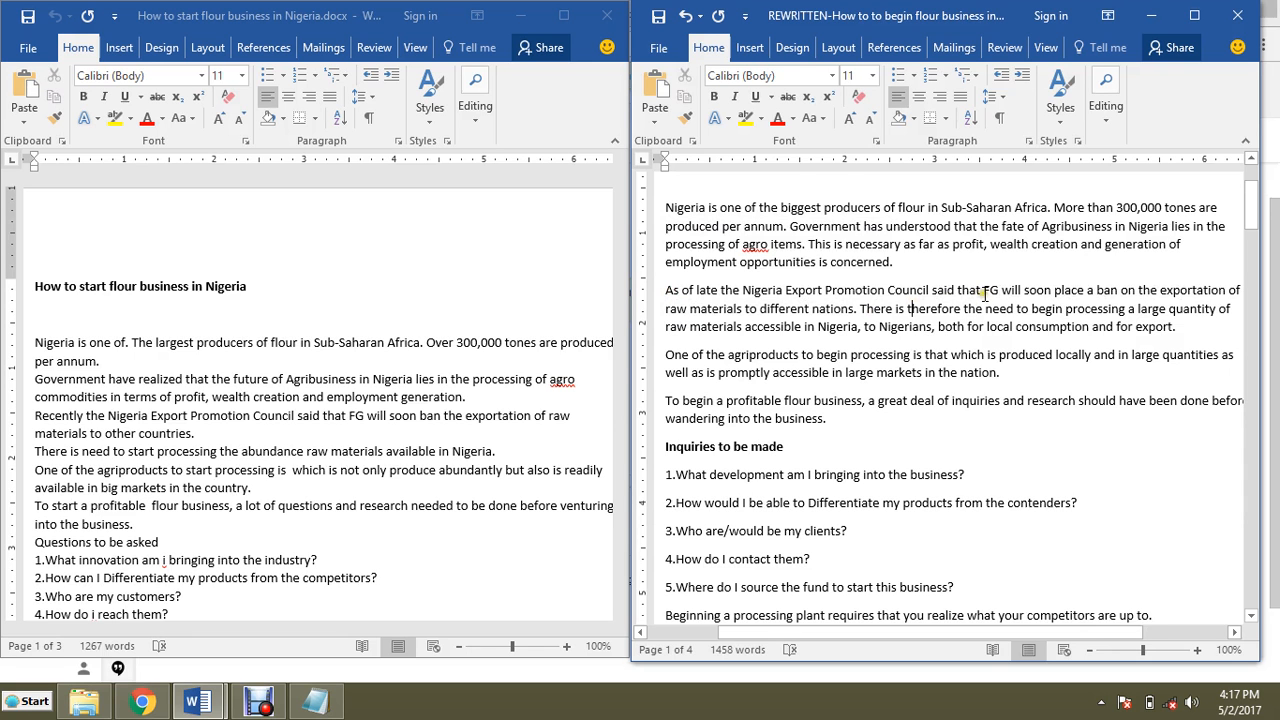
left_click(985, 290)
left_click(986, 291)
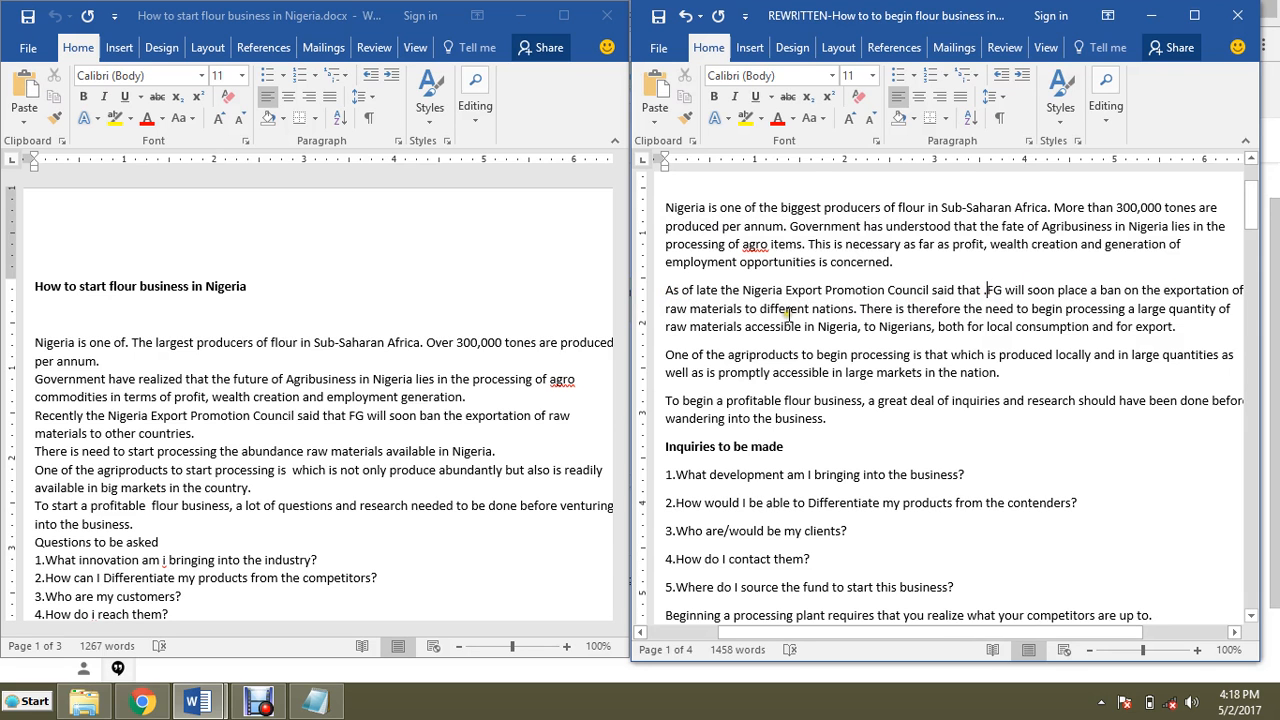
type(".")
left_click_drag(986, 290, 857, 310)
left_click_drag(1118, 298, 667, 290)
left_click(705, 292)
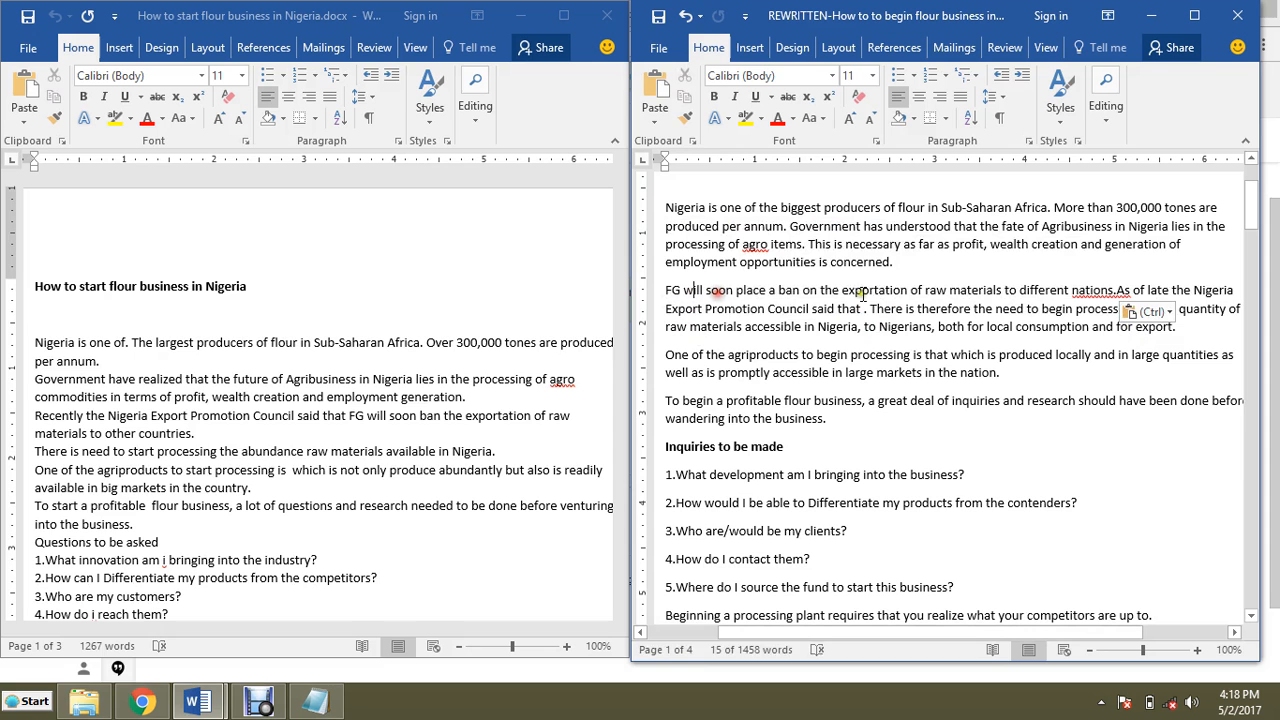
left_click(1118, 290)
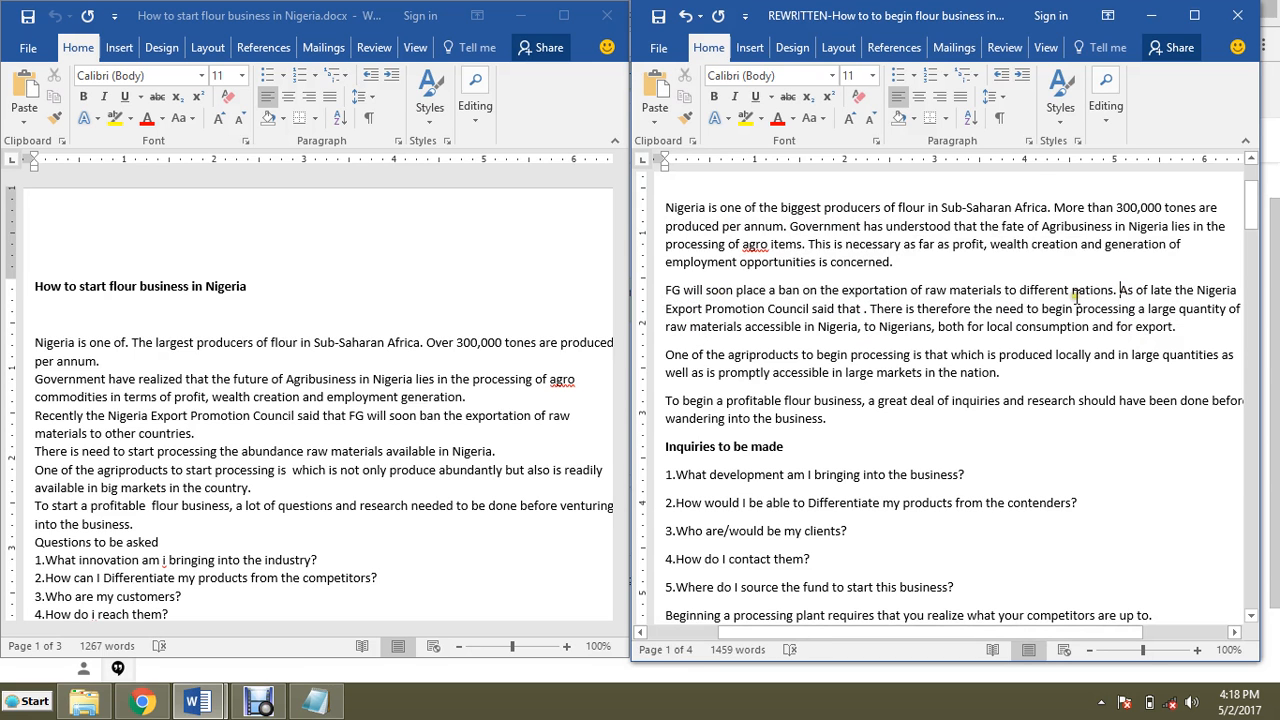
Step: Rewrite the following sentence as 'This is as reported by the Nigeria Export Promotion Council lately.'
left_click_drag(1120, 291, 1172, 291)
left_click(1121, 291)
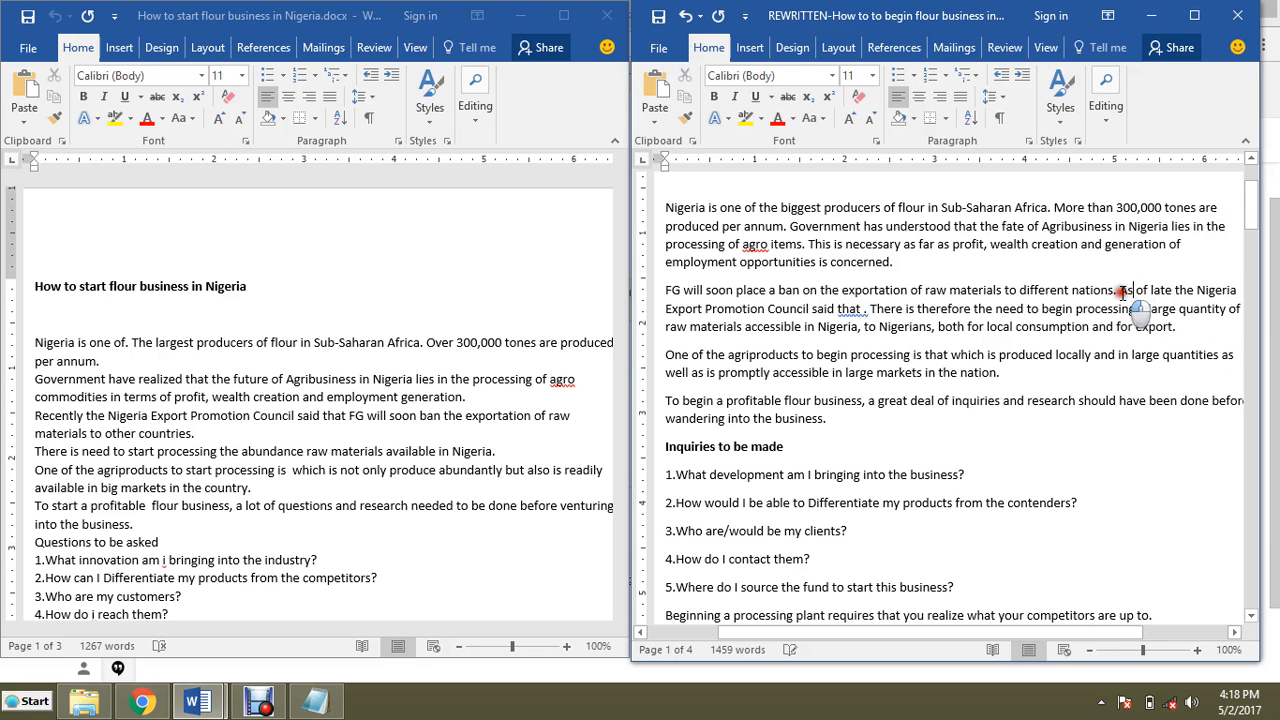
type("This is a")
key("Delete")
key("BackSpace")
type("s ")
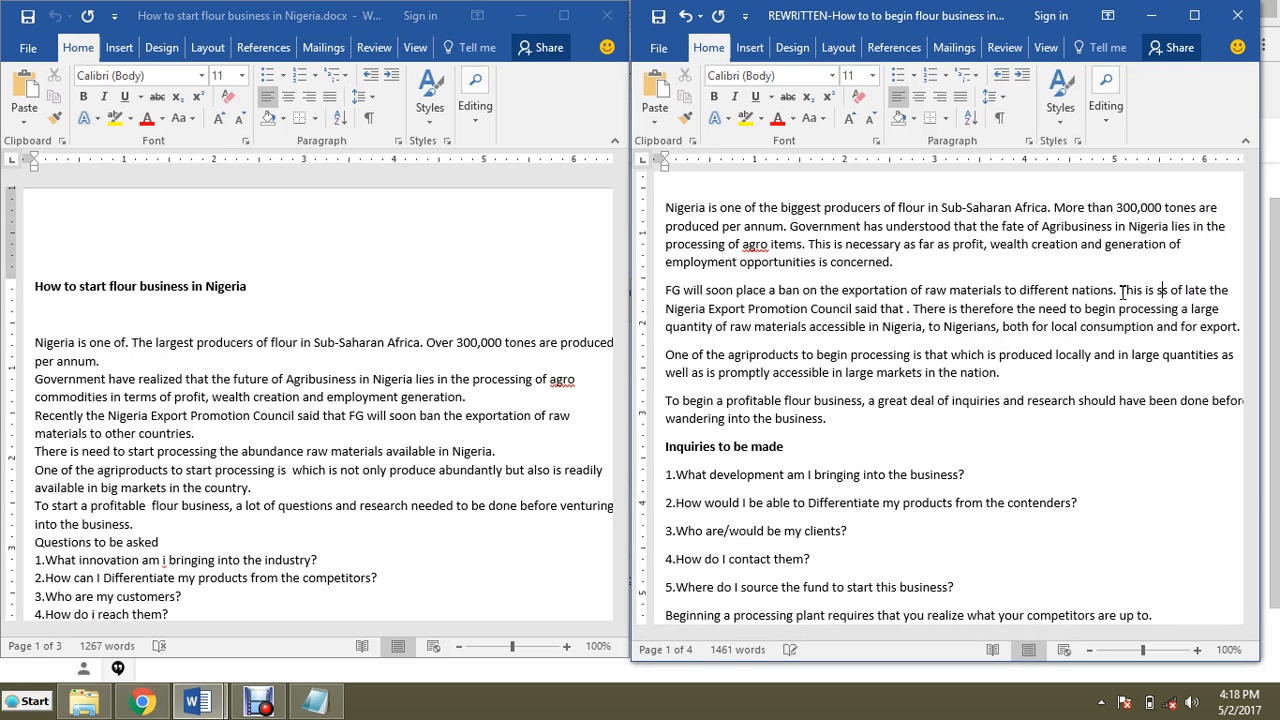
type("repo ")
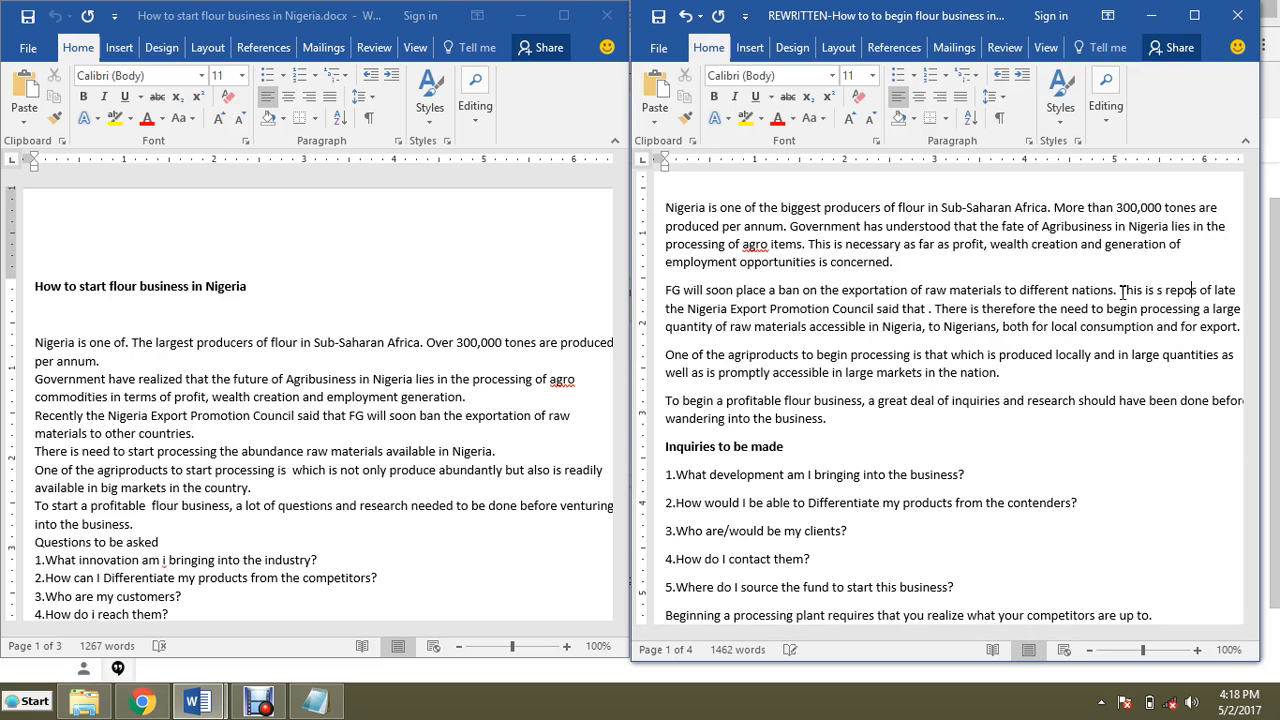
type("rted ")
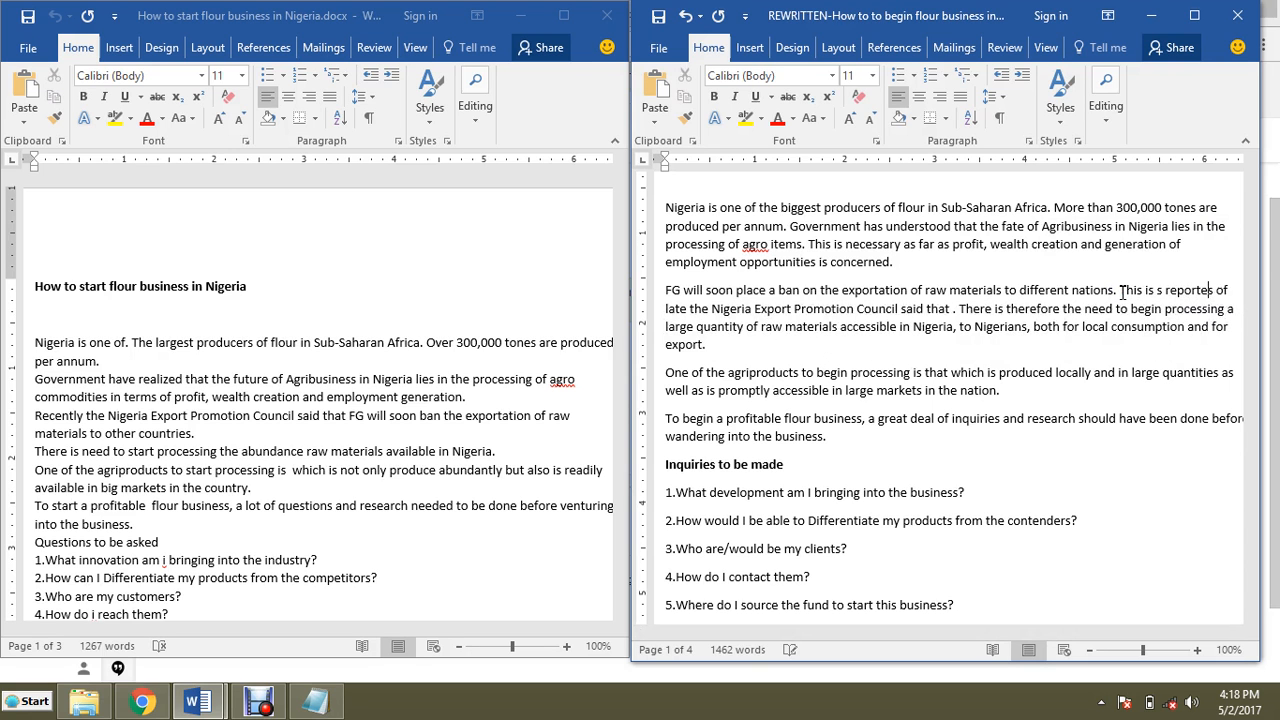
type("by s")
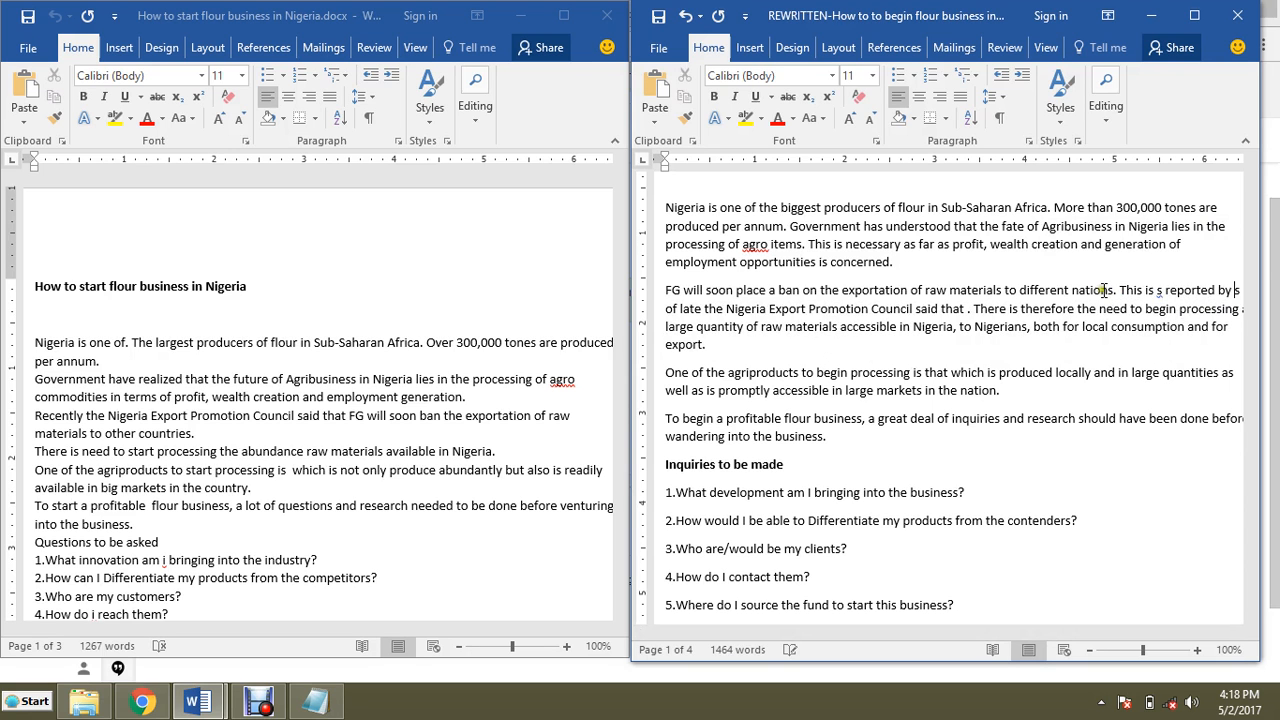
left_click_drag(1234, 290, 706, 314)
key("Delete")
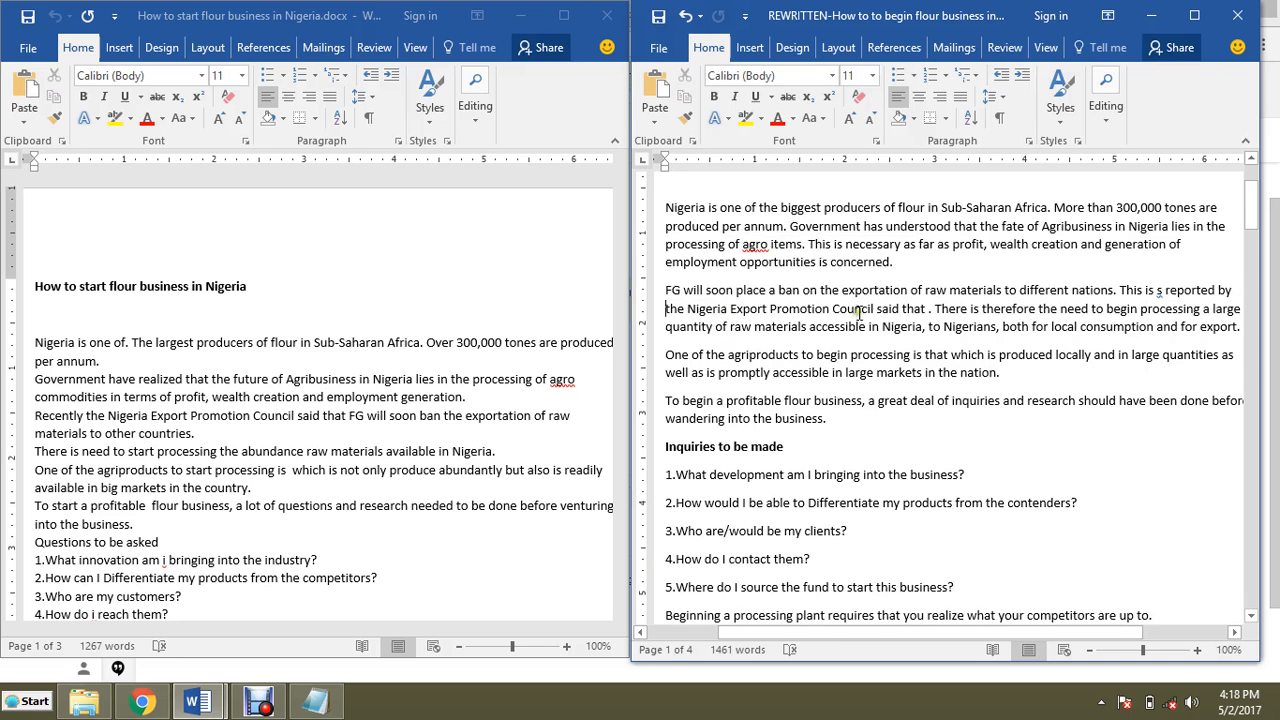
left_click_drag(878, 310, 928, 314)
key("Delete")
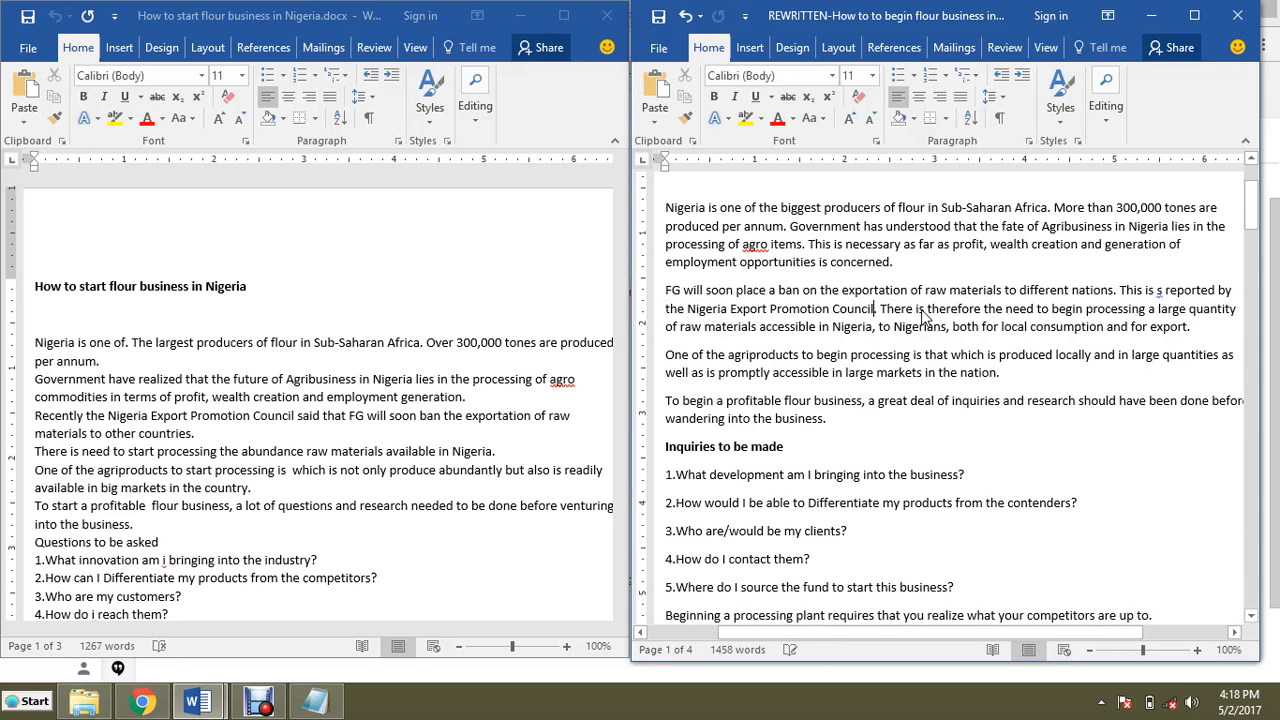
type("lately")
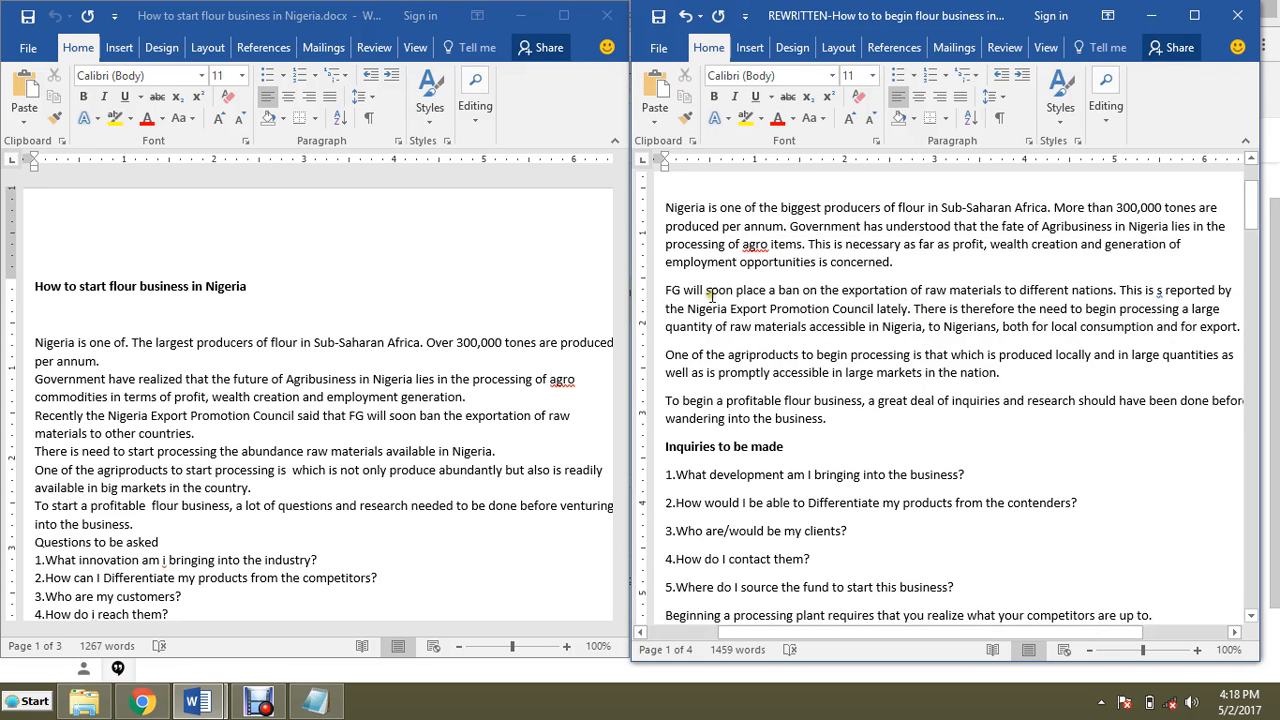
left_click(1164, 291)
type("a")
key("BackSpace")
key("BackSpace")
type("as")
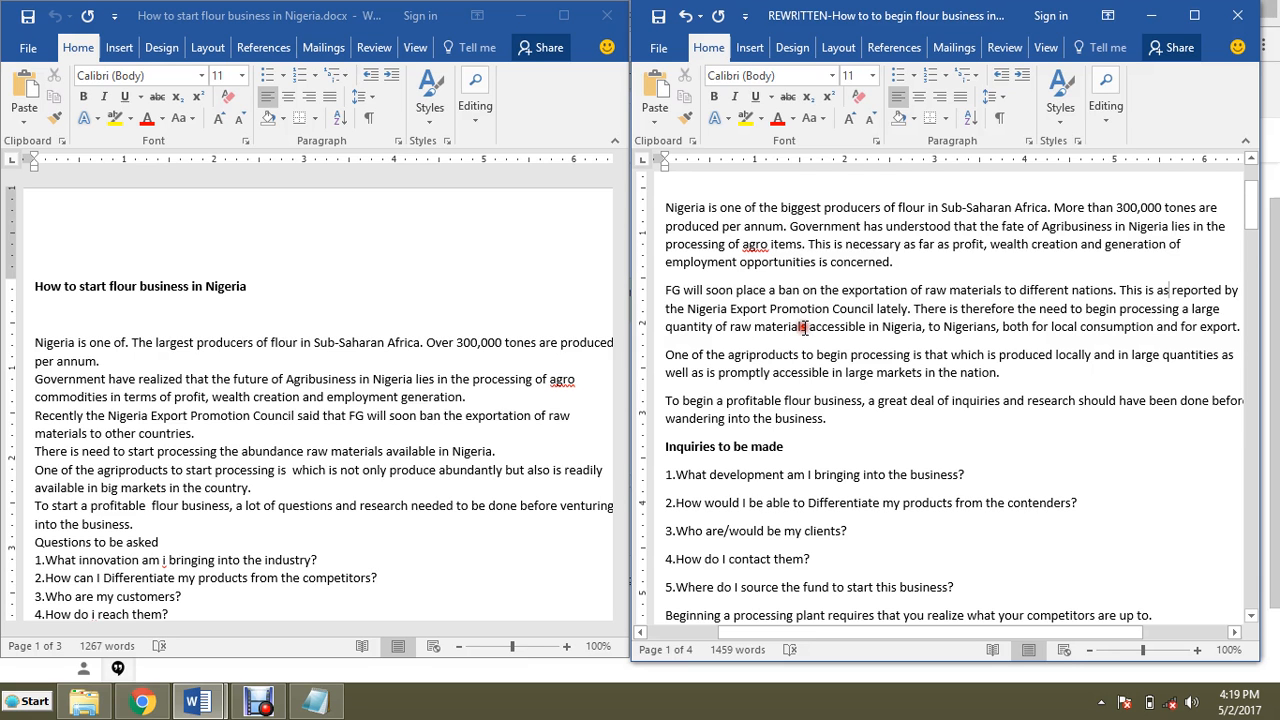
Step: End the sentence after 'raw materials' and begin a new one reading 'This should/would be accessible in Nigeria'
type(".")
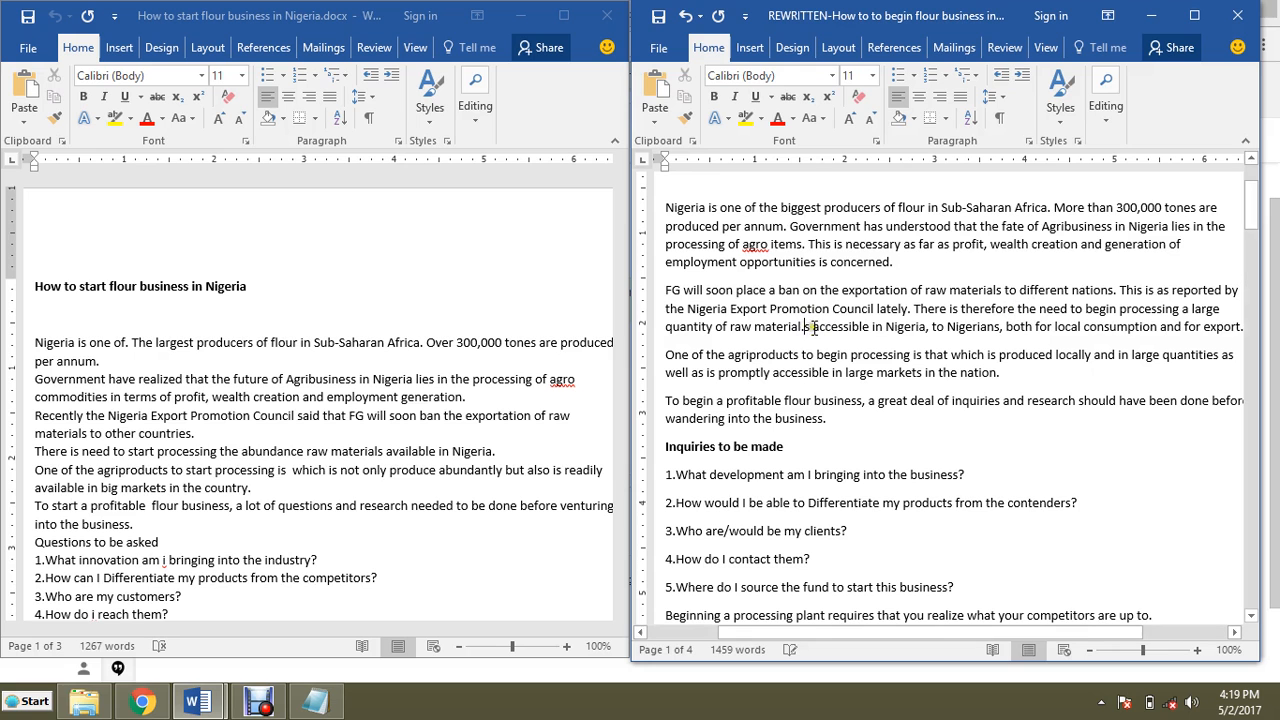
key("BackSpace")
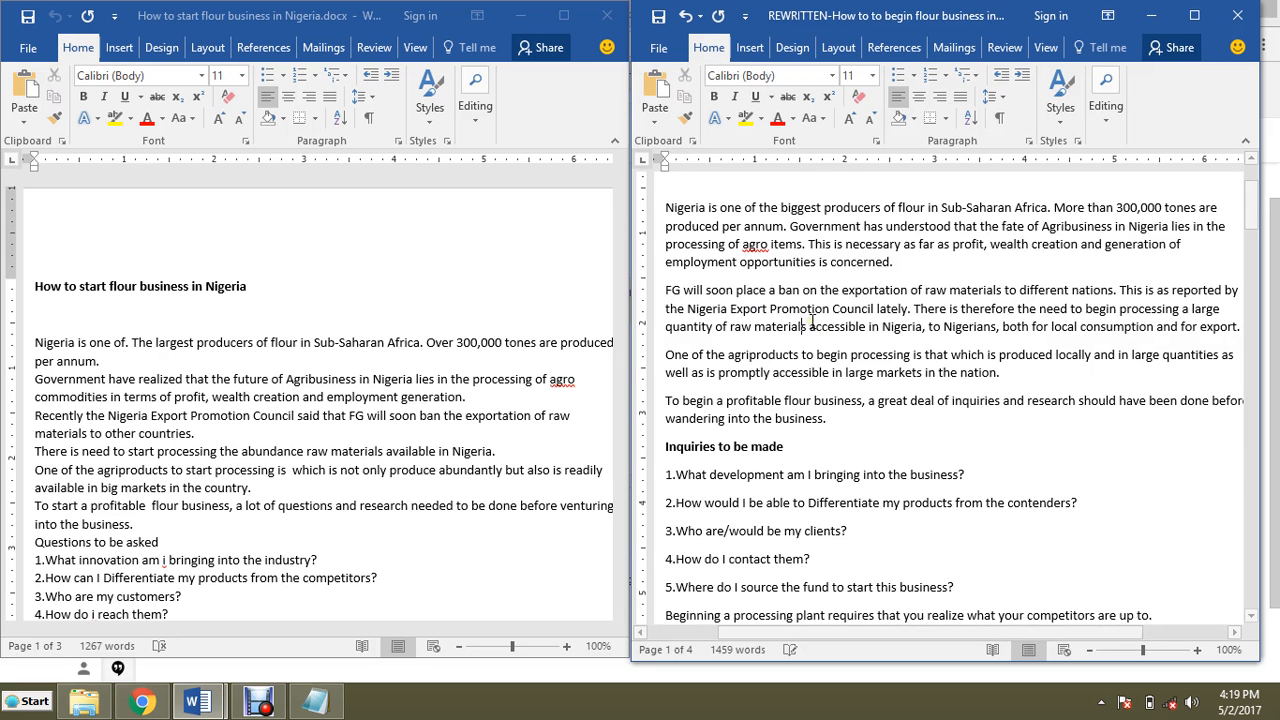
type(".")
key("BackSpace")
type(". ")
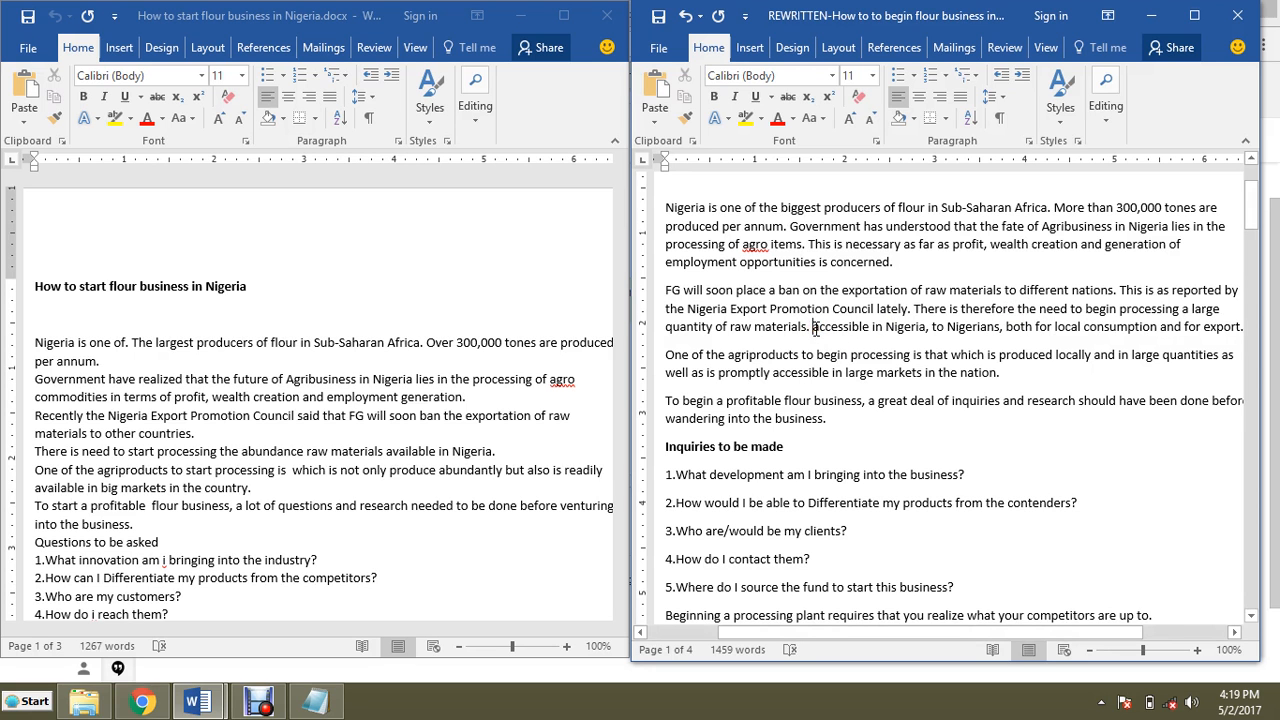
type("This should")
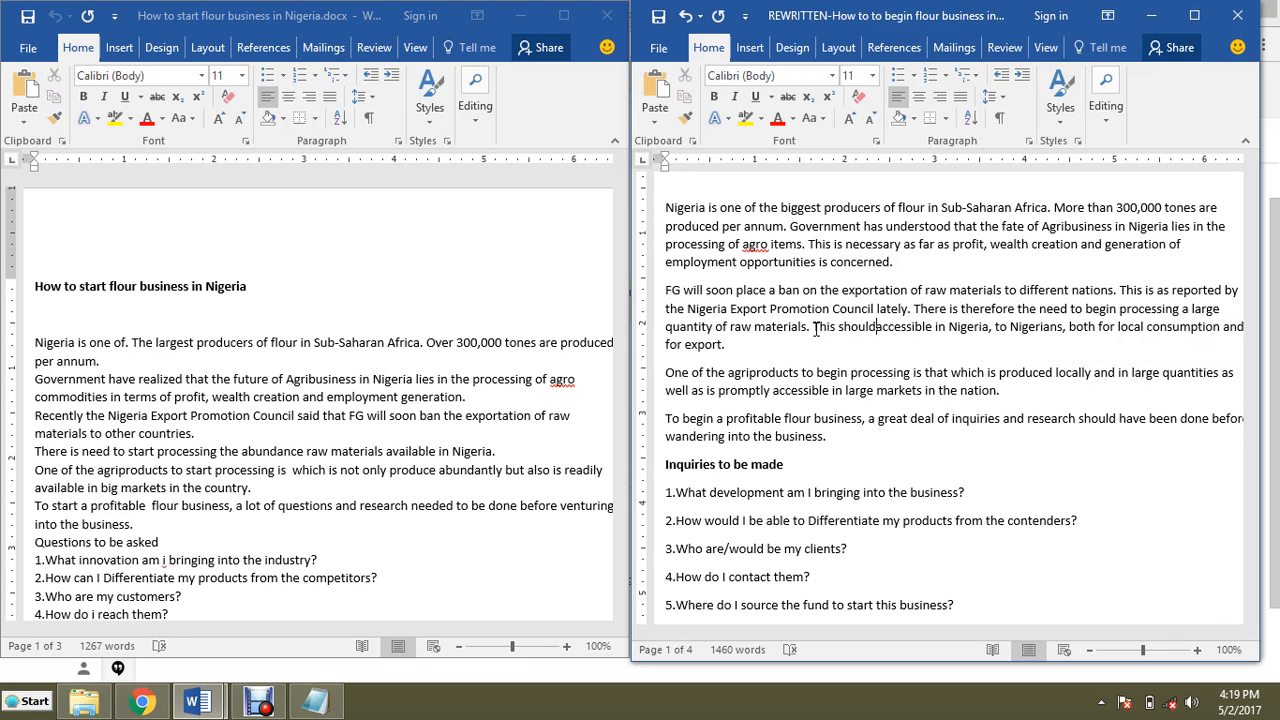
type("/wpu")
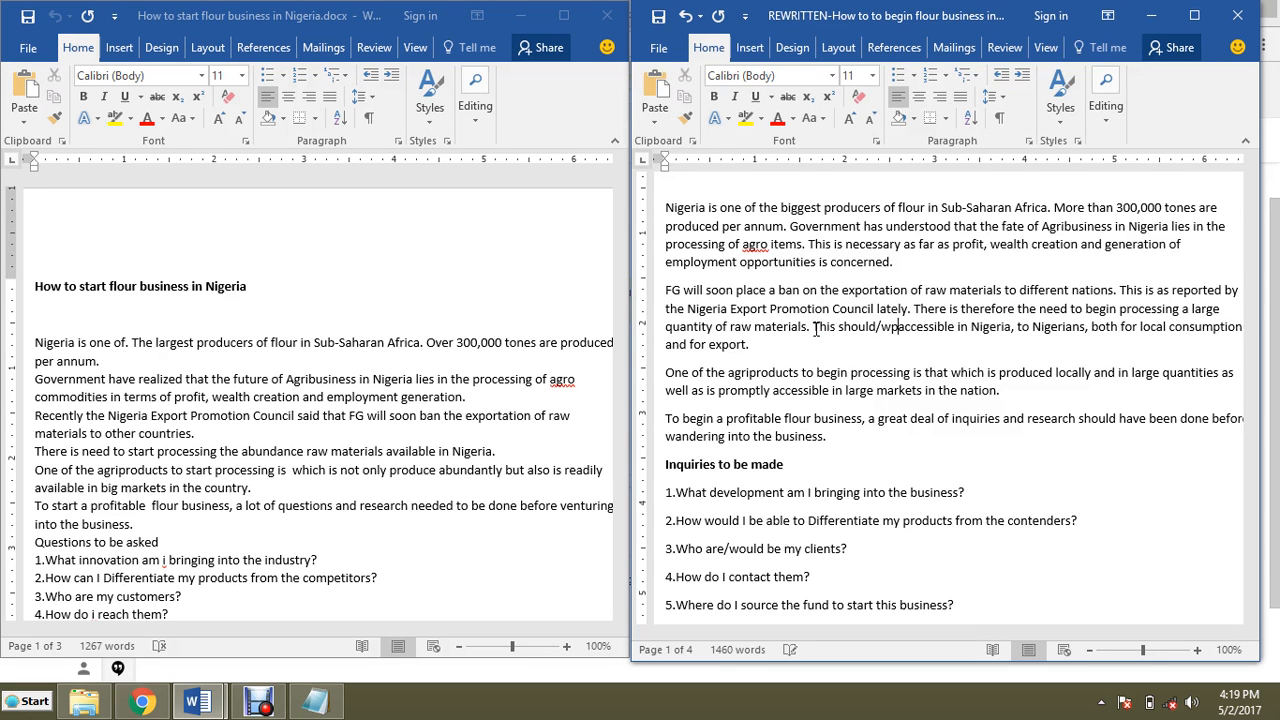
key("BackSpace")
key("BackSpace")
type("ou")
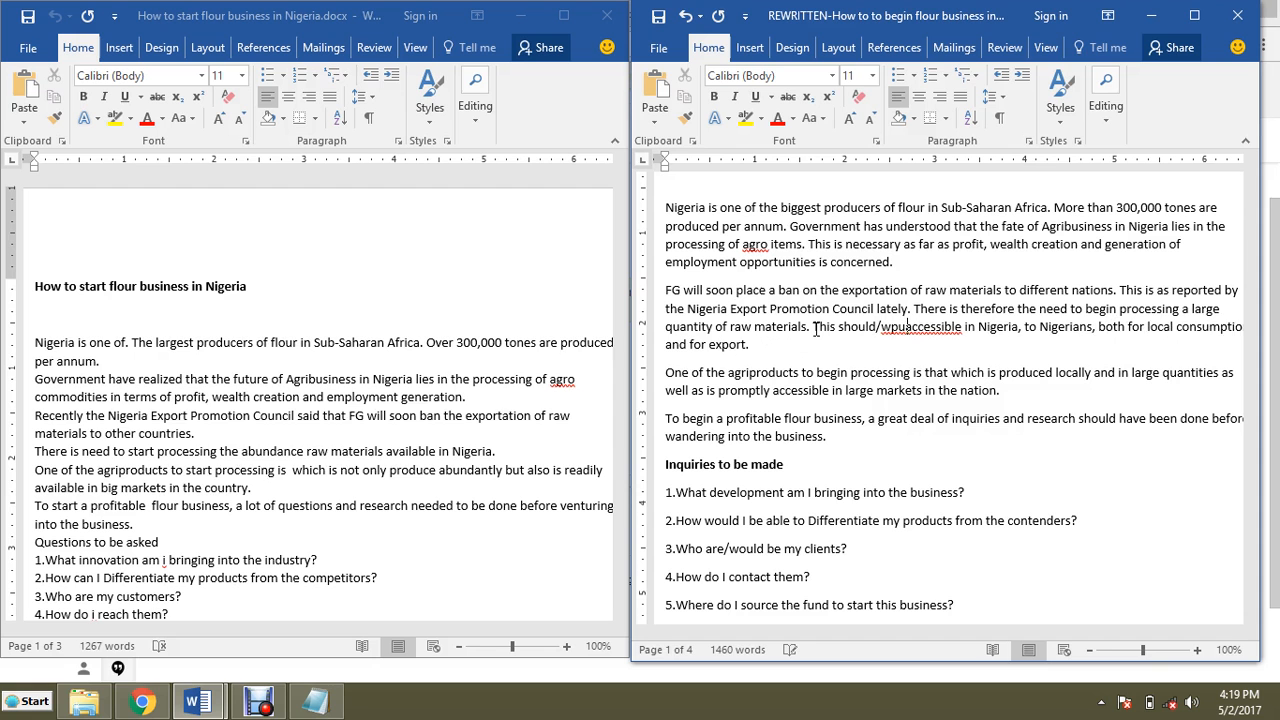
type("ld be")
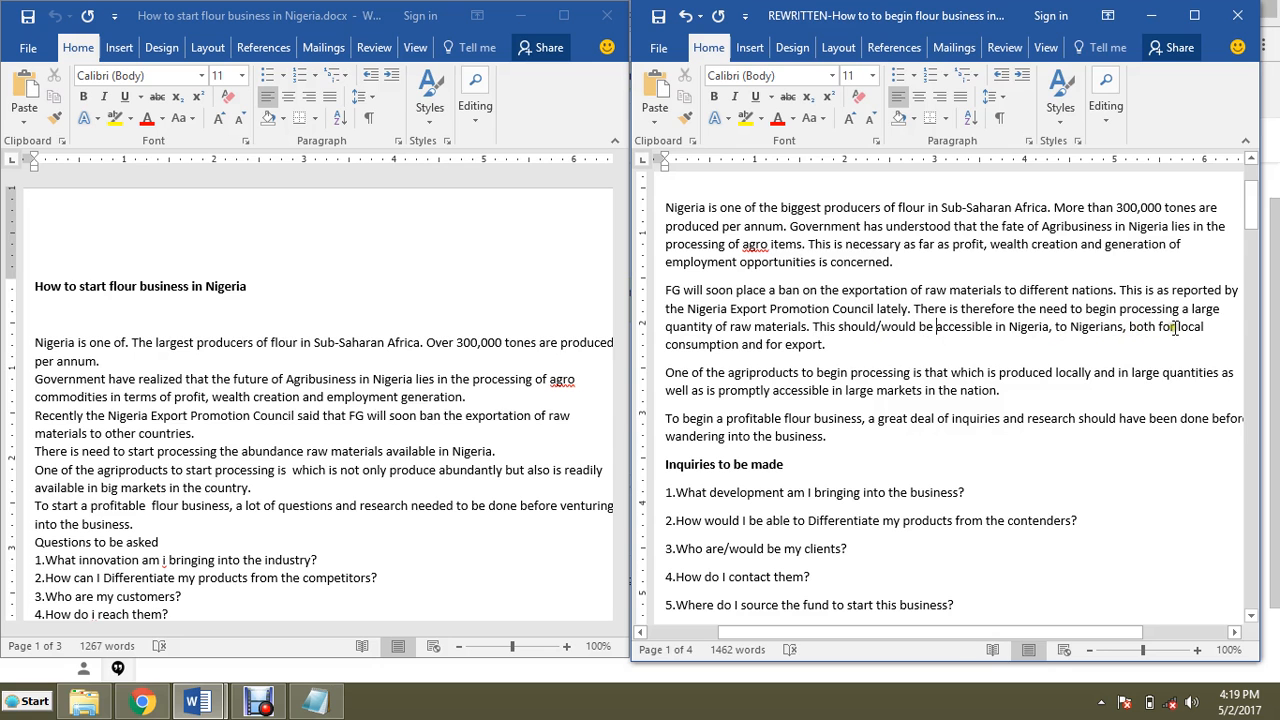
Step: Change 'both for local consumption and for export' to 'for local consumption or export'
left_click(1131, 329)
left_click_drag(1131, 329, 1180, 334)
key("Delete")
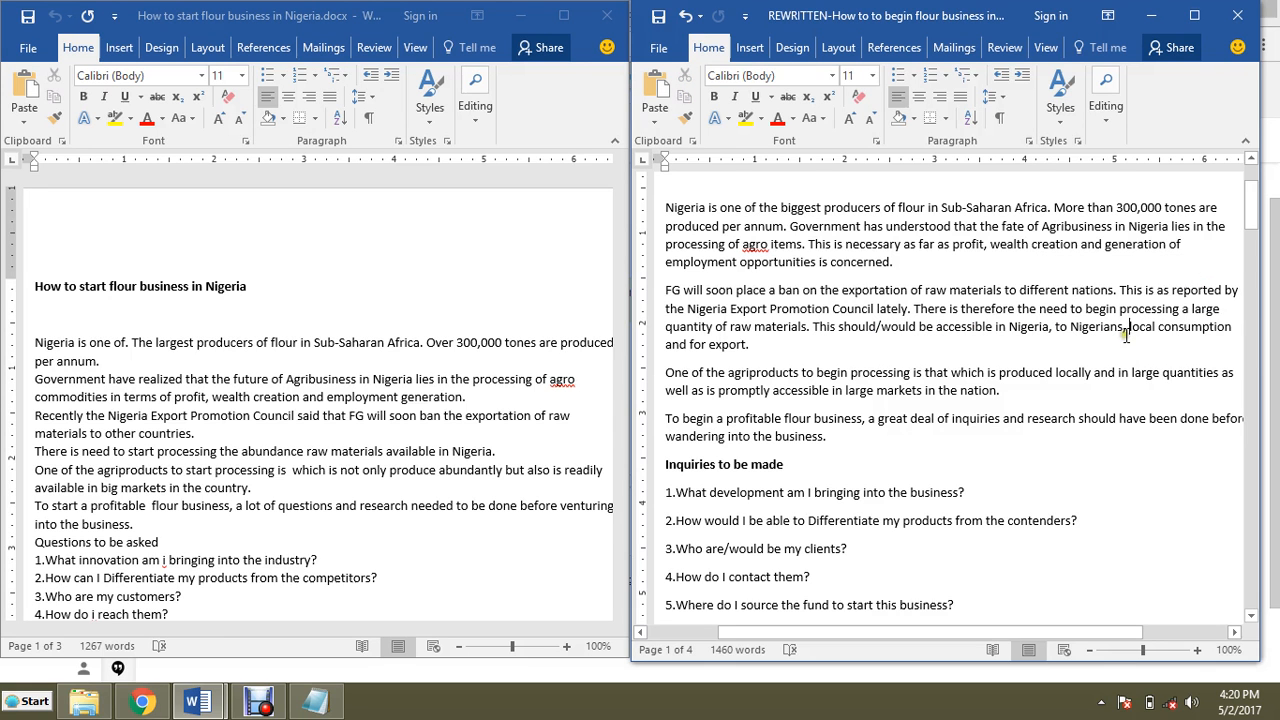
type("for")
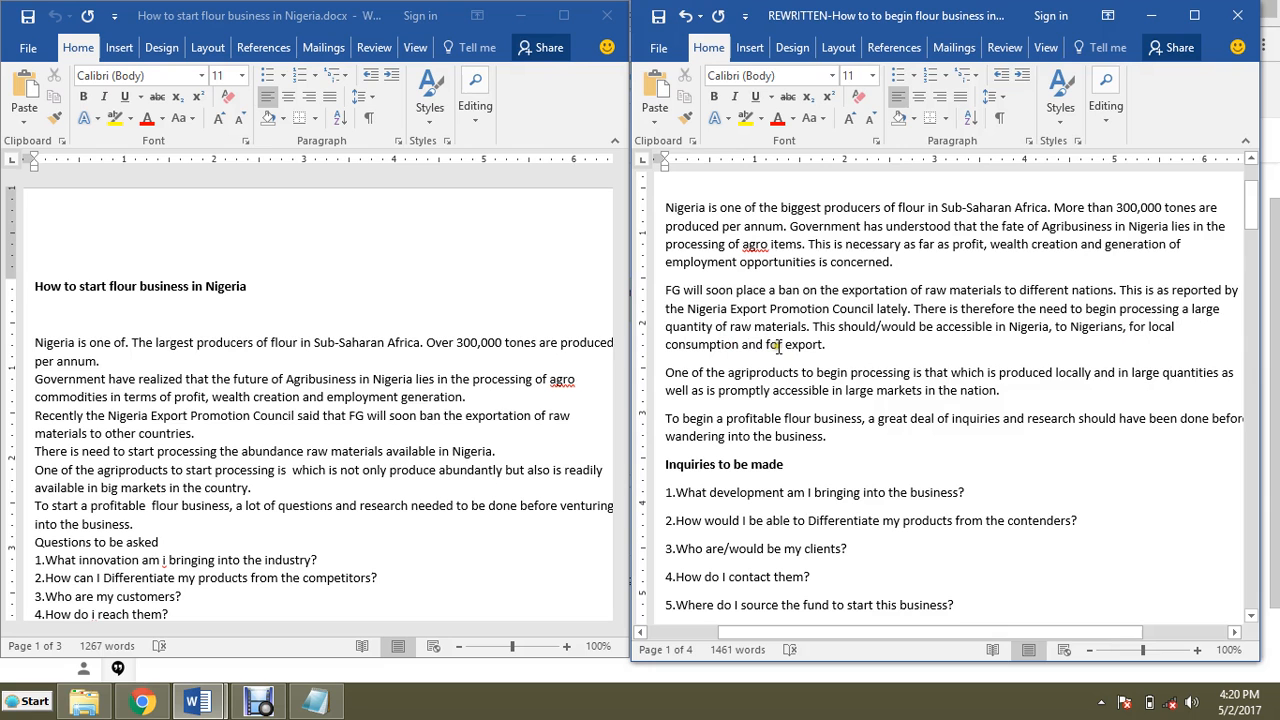
left_click_drag(745, 344, 785, 345)
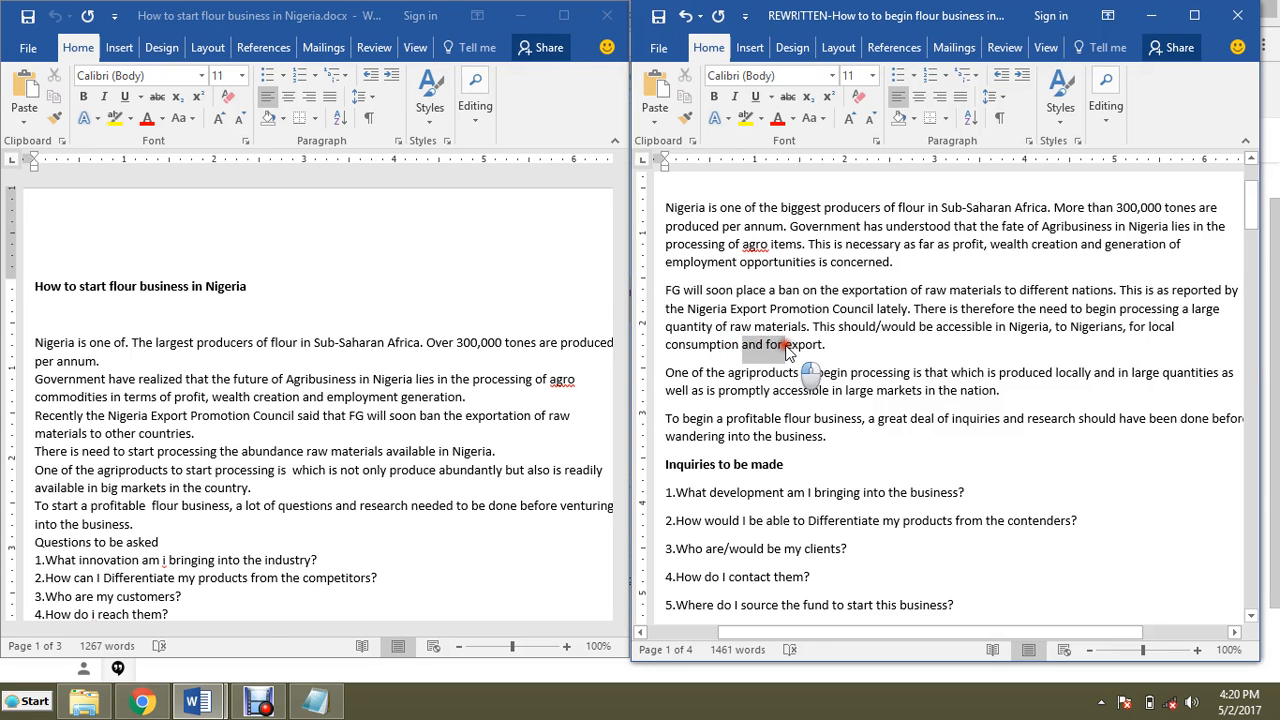
type("or")
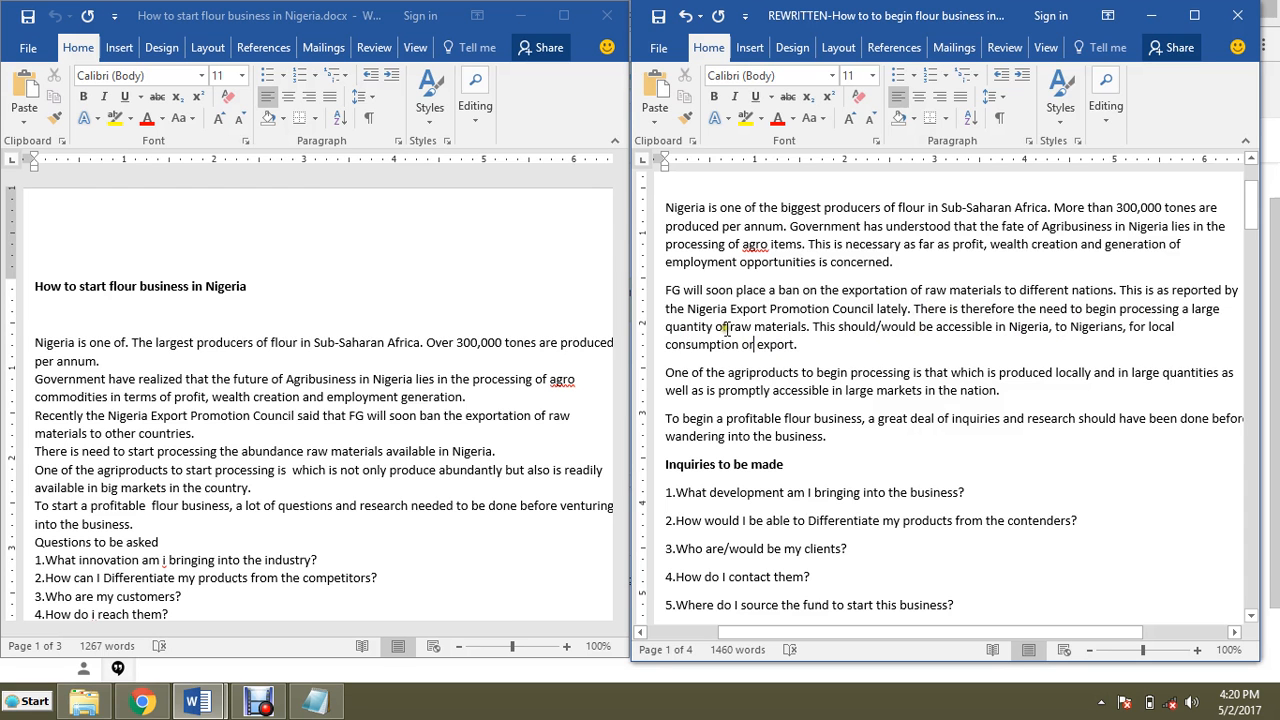
Step: End the sentence after 'in large quantities' and rewrite the remainder as 'This should be promptly accessible in large markets in the nation.'
scroll(800, 327, "up", 1)
scroll(857, 338, "down", 1)
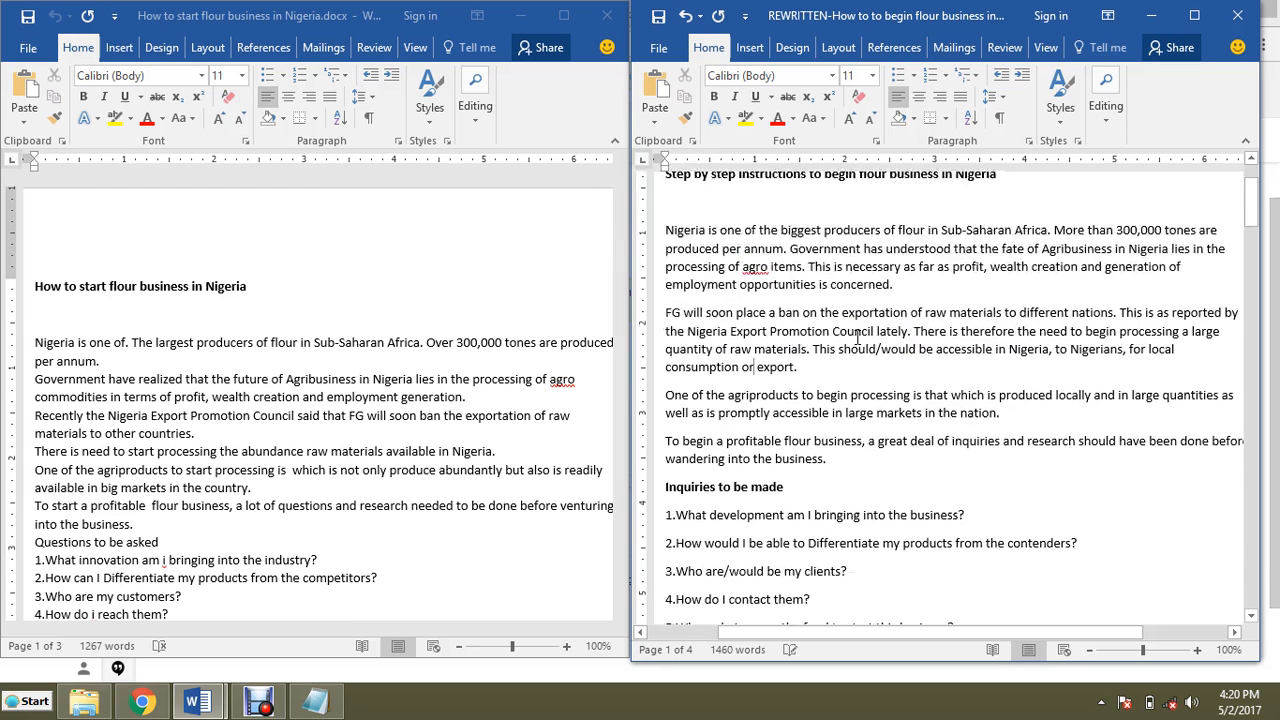
scroll(857, 338, "down", 2)
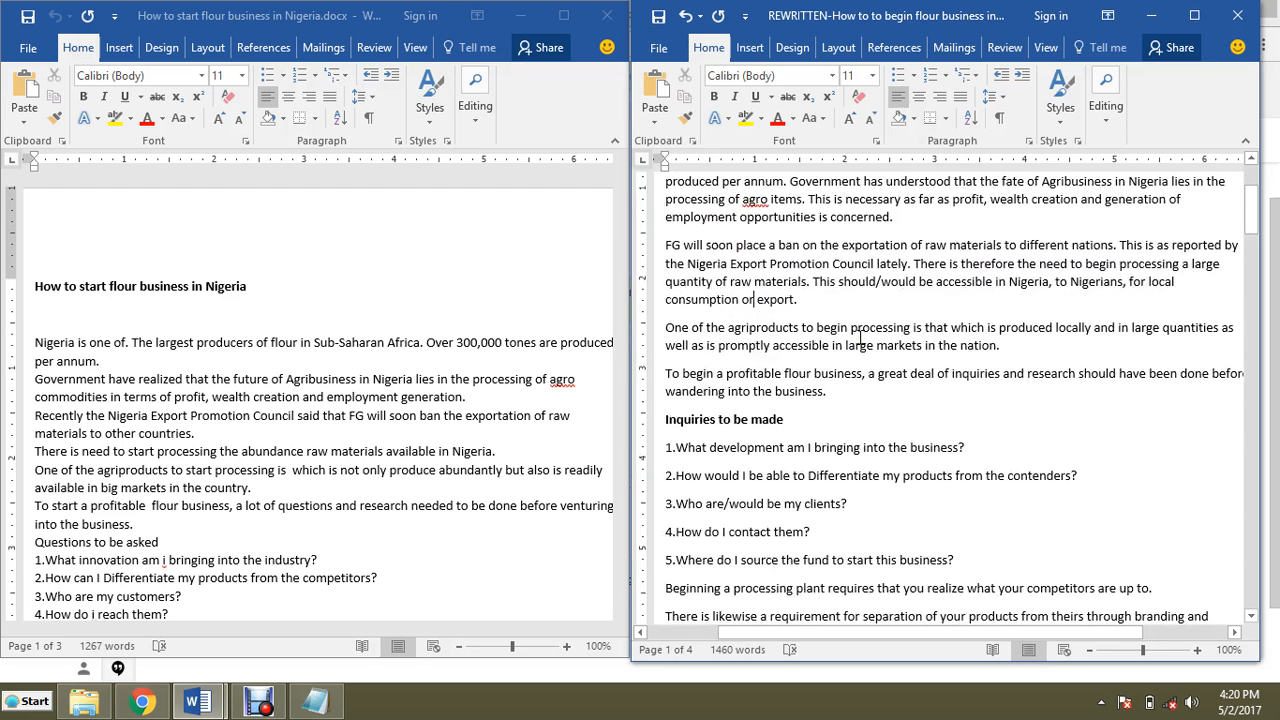
scroll(860, 338, "up", 4)
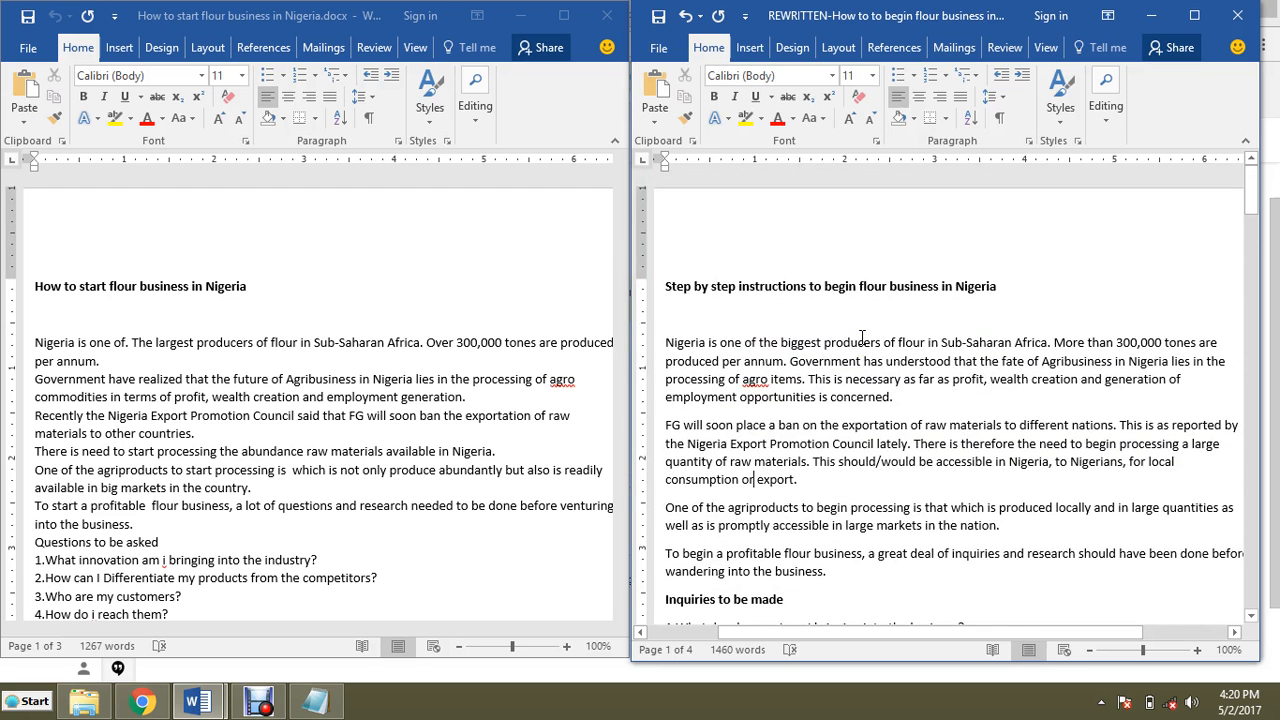
scroll(860, 338, "down", 3)
scroll(700, 345, "down", 1)
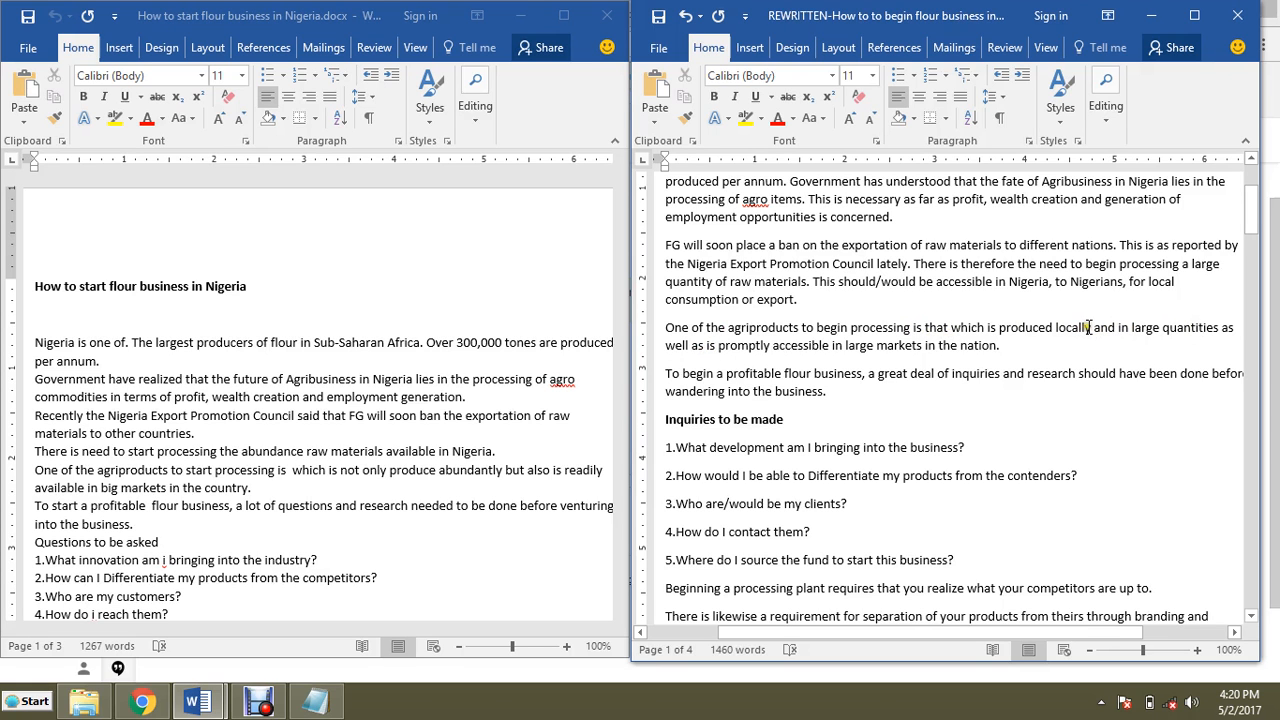
left_click(1218, 329)
type(".")
left_click_drag(1230, 328, 1152, 333)
left_click(1163, 338)
left_click_drag(1233, 326, 1250, 336)
left_click(1231, 330)
type("This")
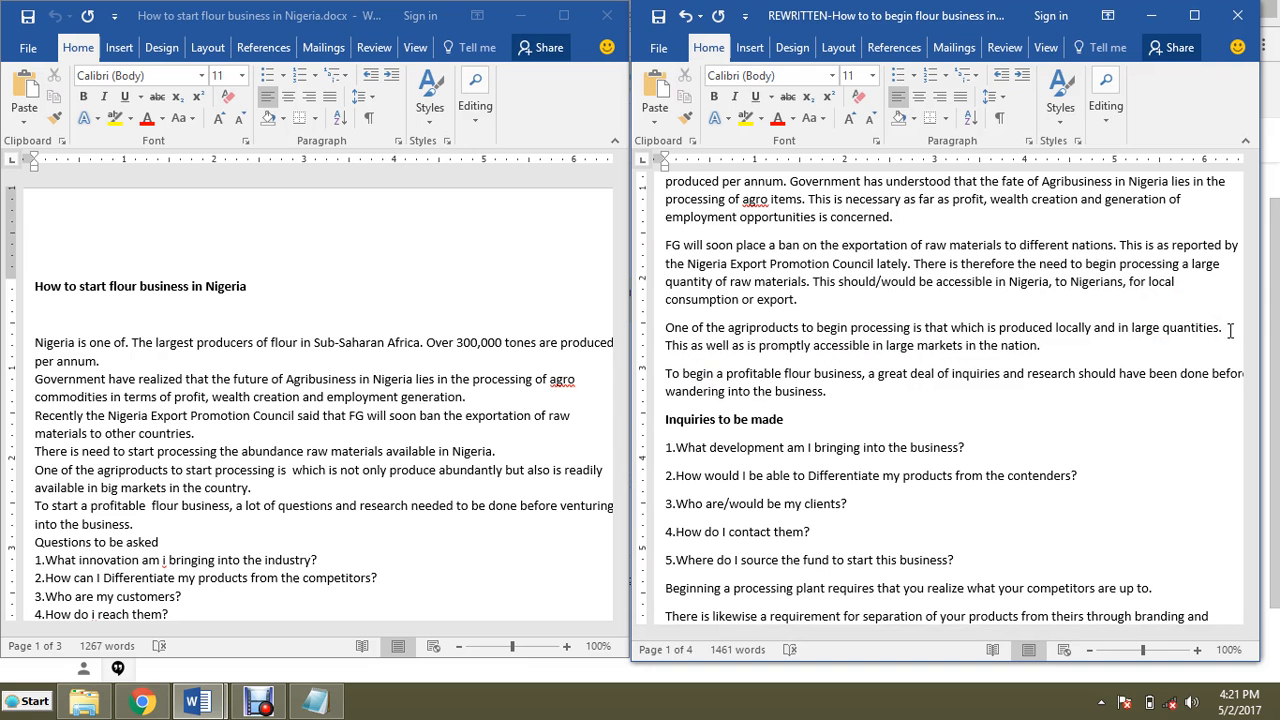
left_click_drag(758, 348, 690, 354)
type("sh")
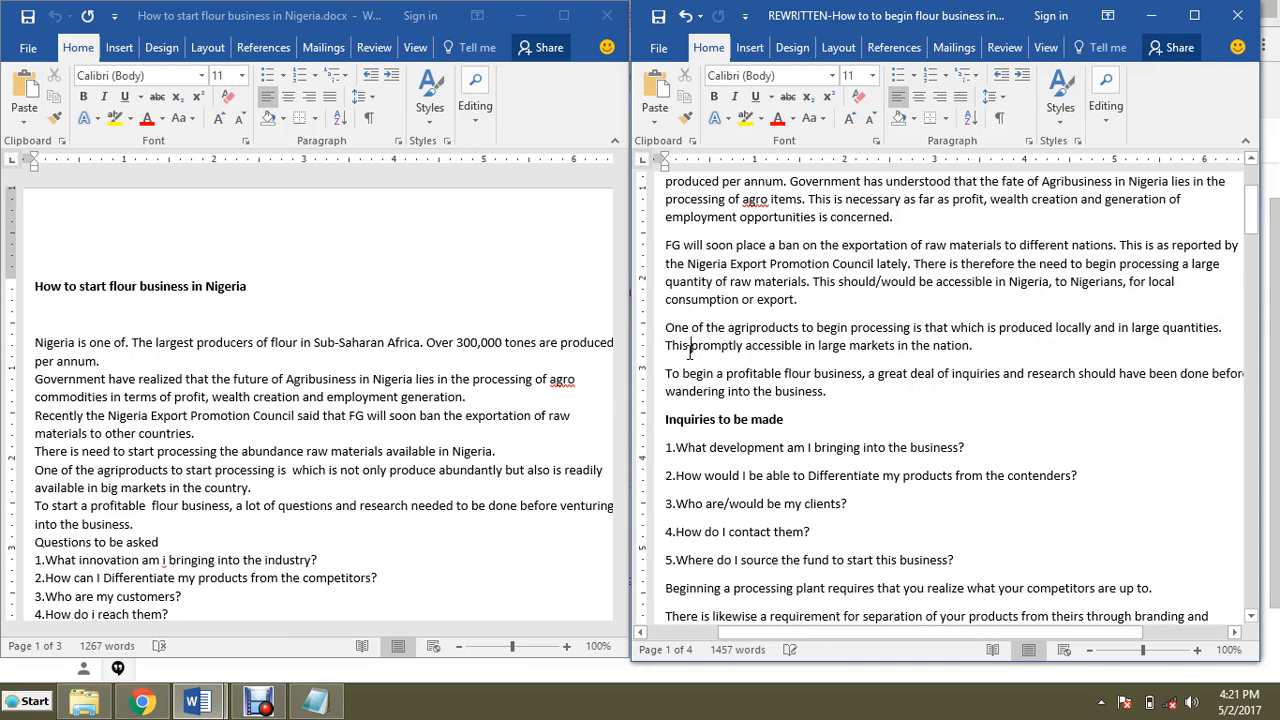
type("ould")
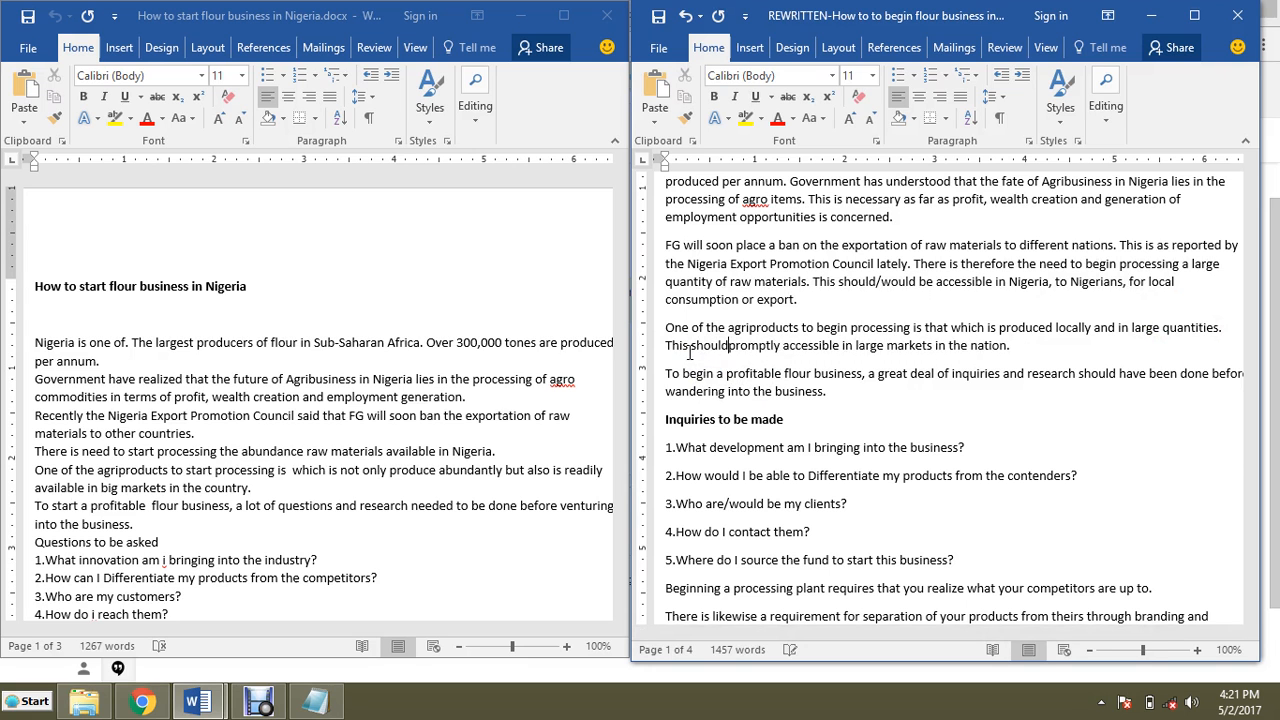
type(" be")
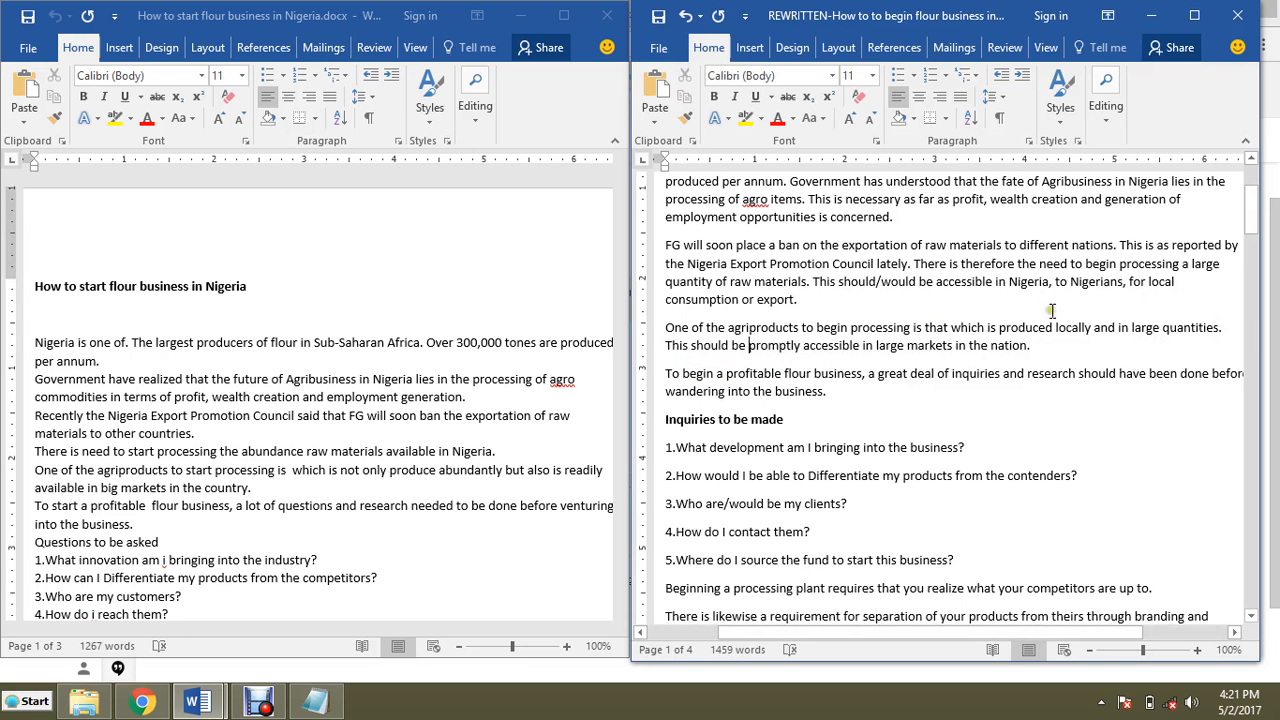
Step: Try hyphenating 'agro items' as 'agro-items' in the first paragraph, then undo the change
scroll(768, 244, "up", 1)
scroll(790, 300, "down", 1)
scroll(830, 366, "up", 2)
left_click(749, 290)
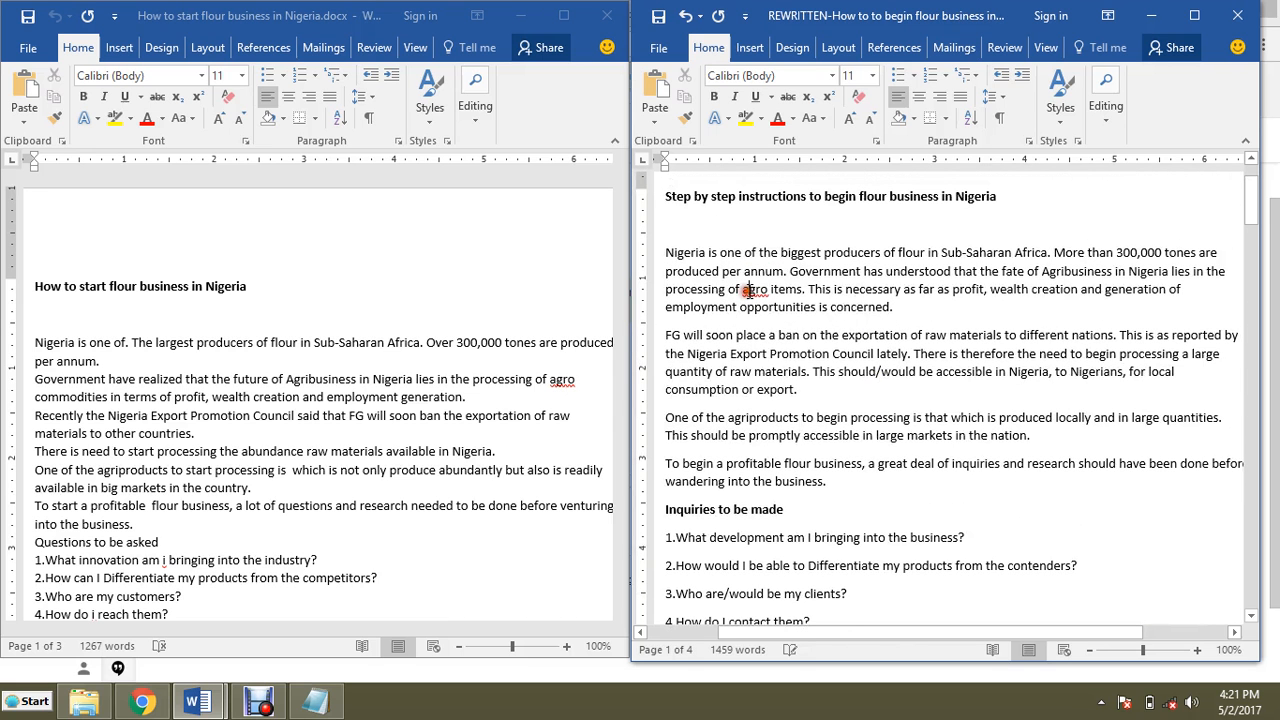
right_click(749, 290)
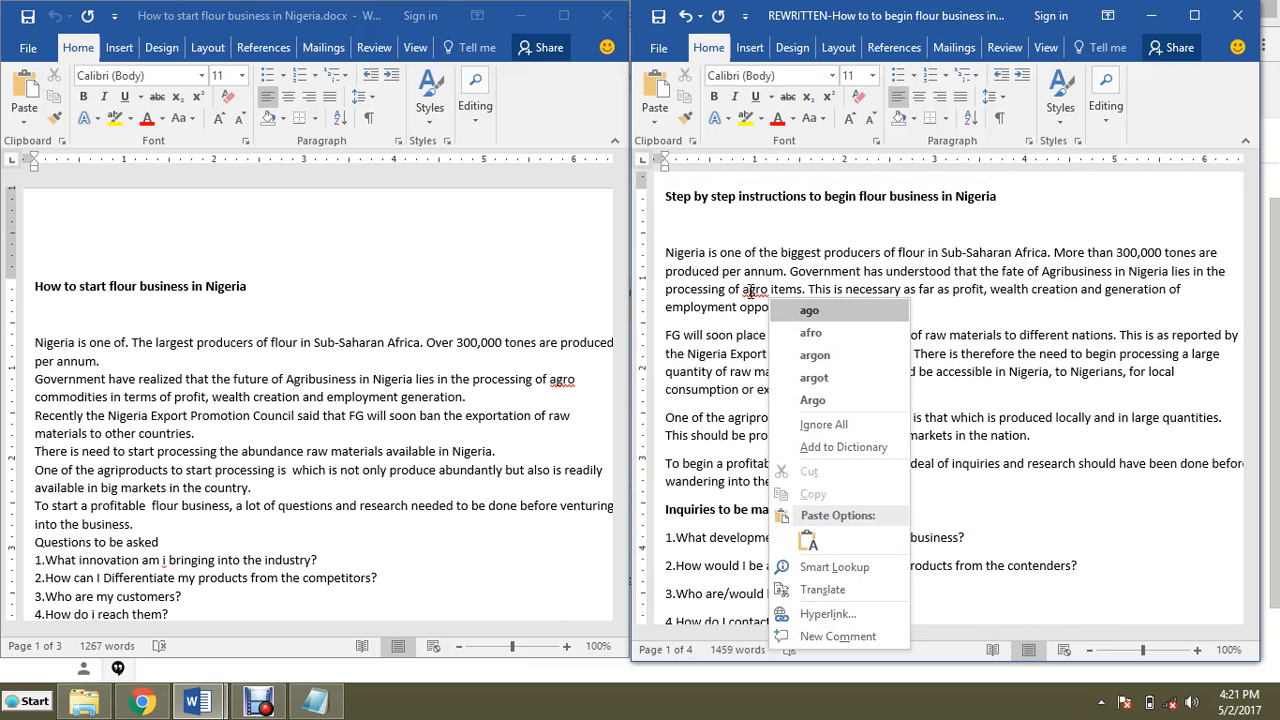
key("Escape")
scroll(944, 396, "down", 1)
scroll(944, 396, "down", 1)
left_click(768, 200)
key("Delete")
type("-")
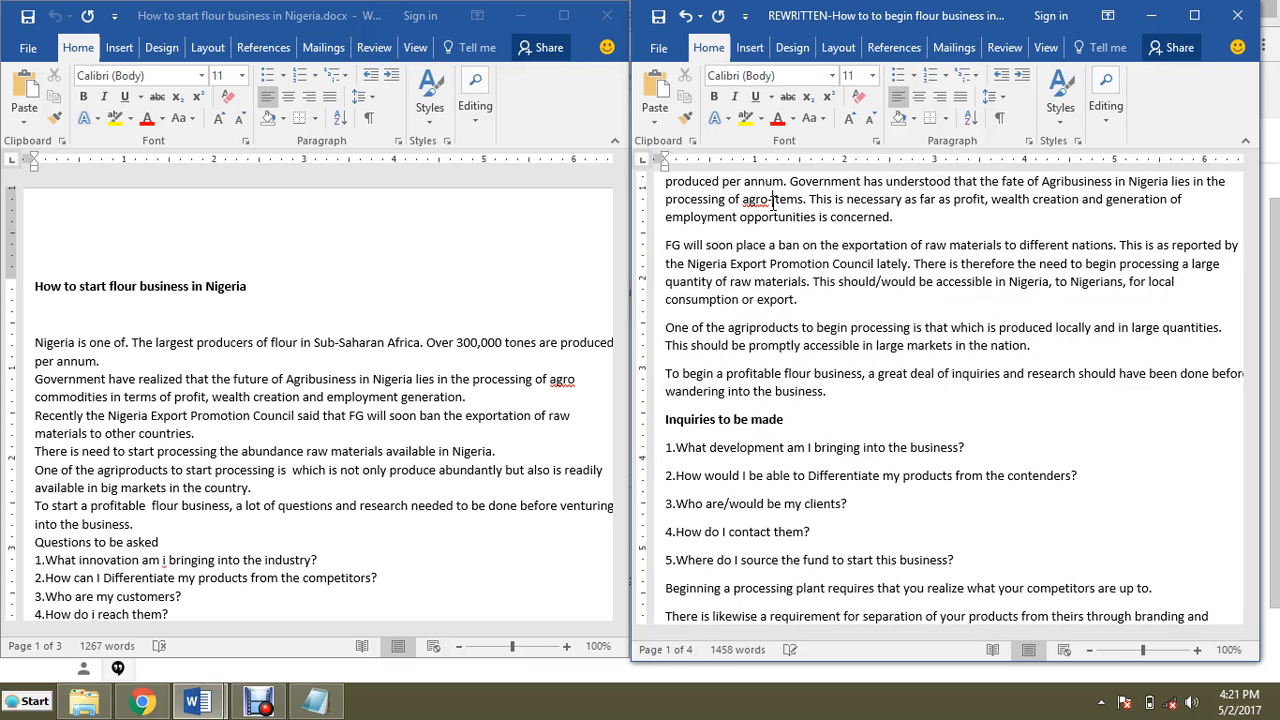
left_click(770, 199)
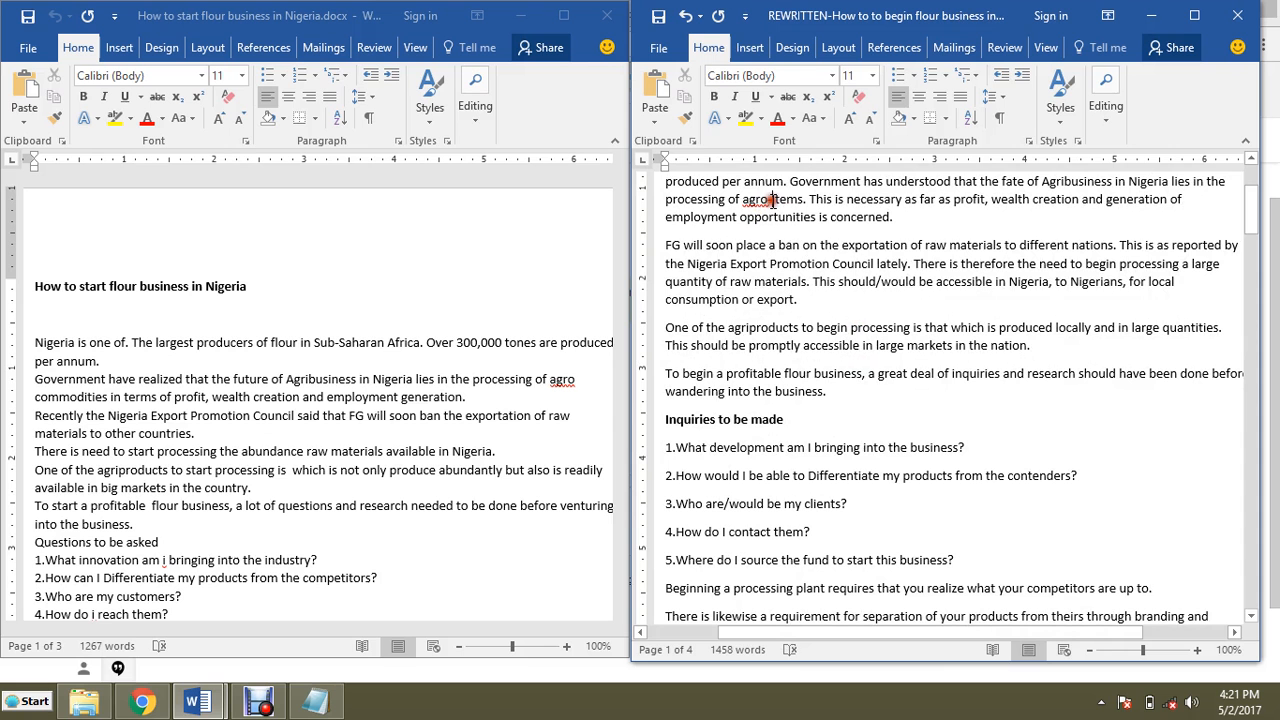
key("ctrl+z")
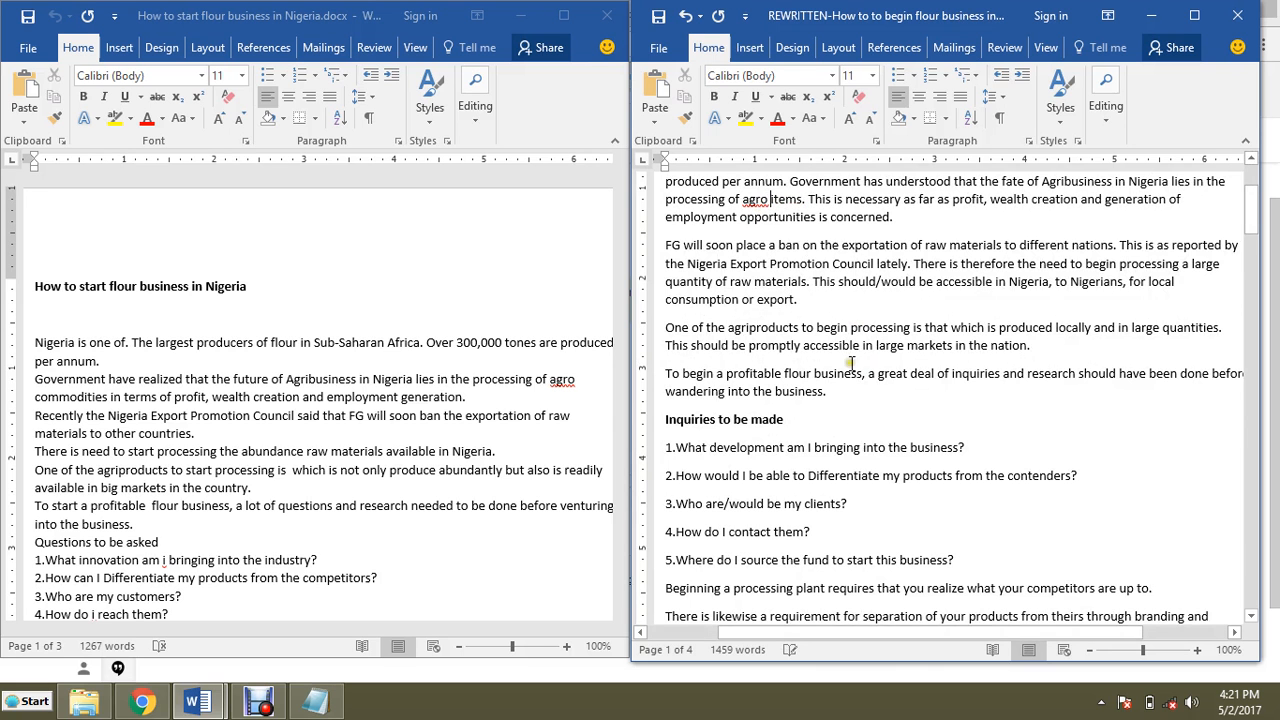
Step: Insert 'should be done.' after 'a great deal of inquiries' and delete the following word 'and'
scroll(824, 337, "down", 2)
scroll(824, 337, "up", 1)
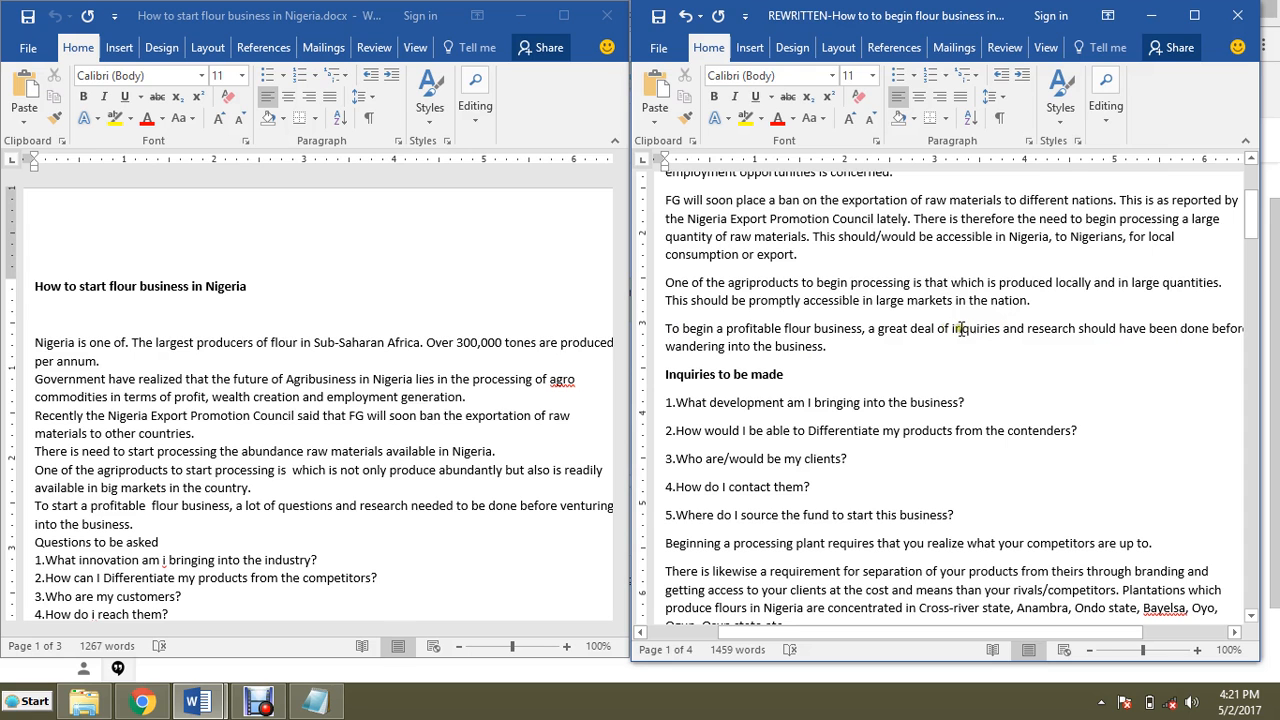
left_click(996, 332)
type("s ")
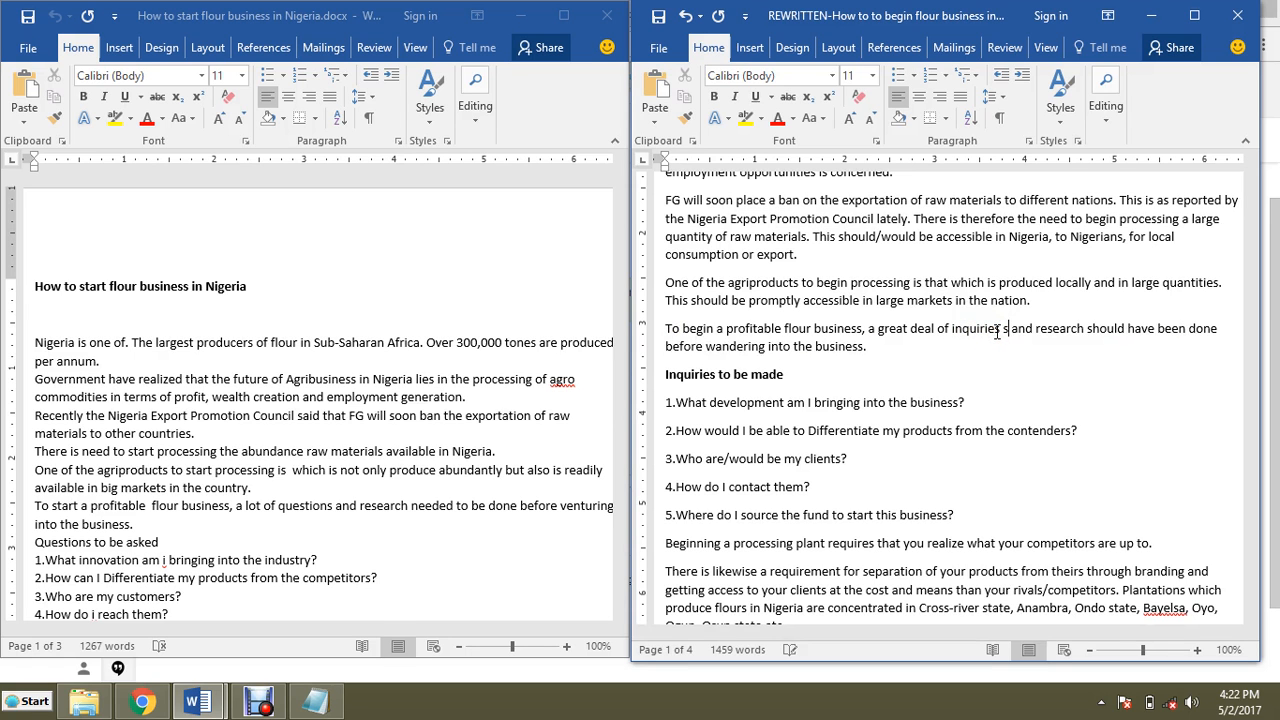
type("hould be done.")
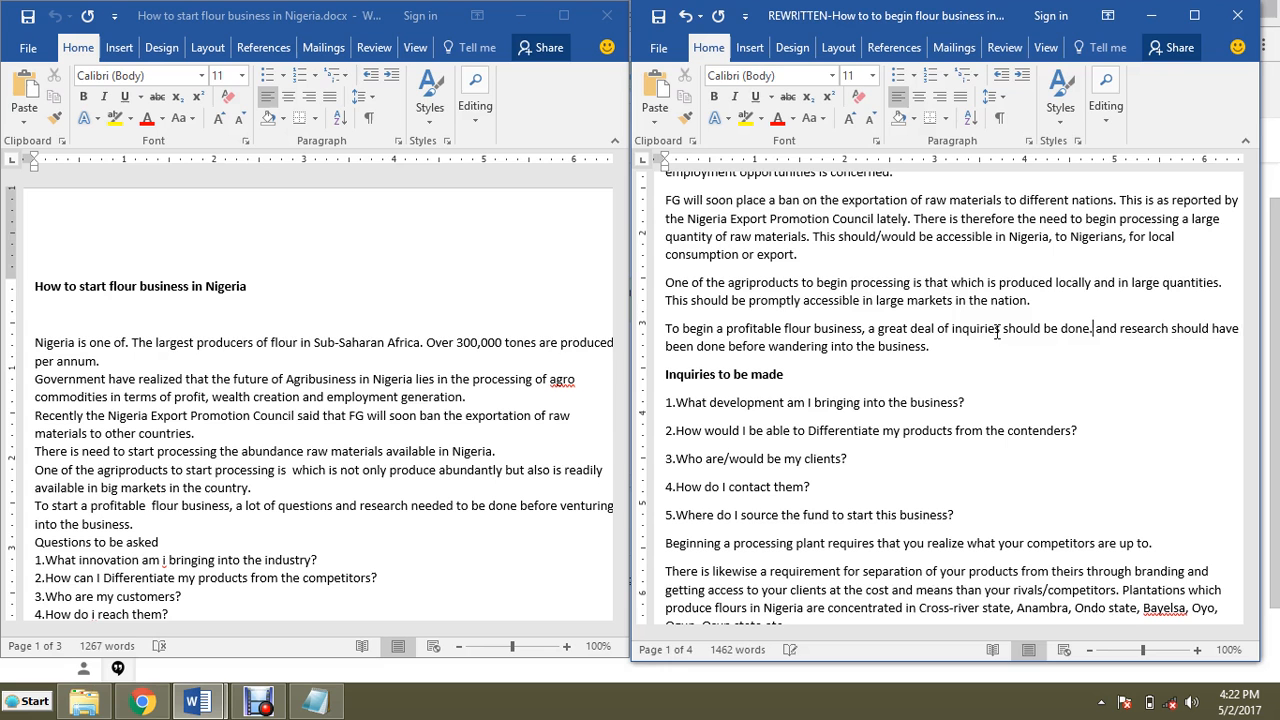
double_click(1106, 329)
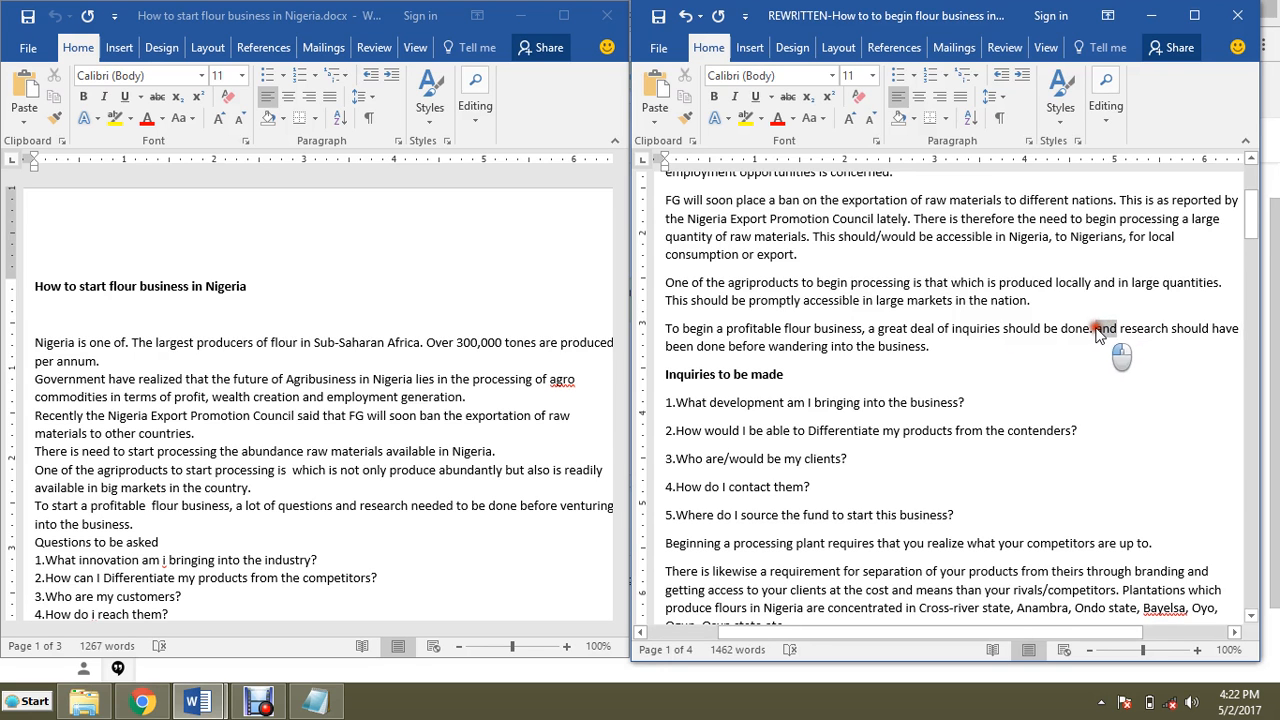
key("BackSpace")
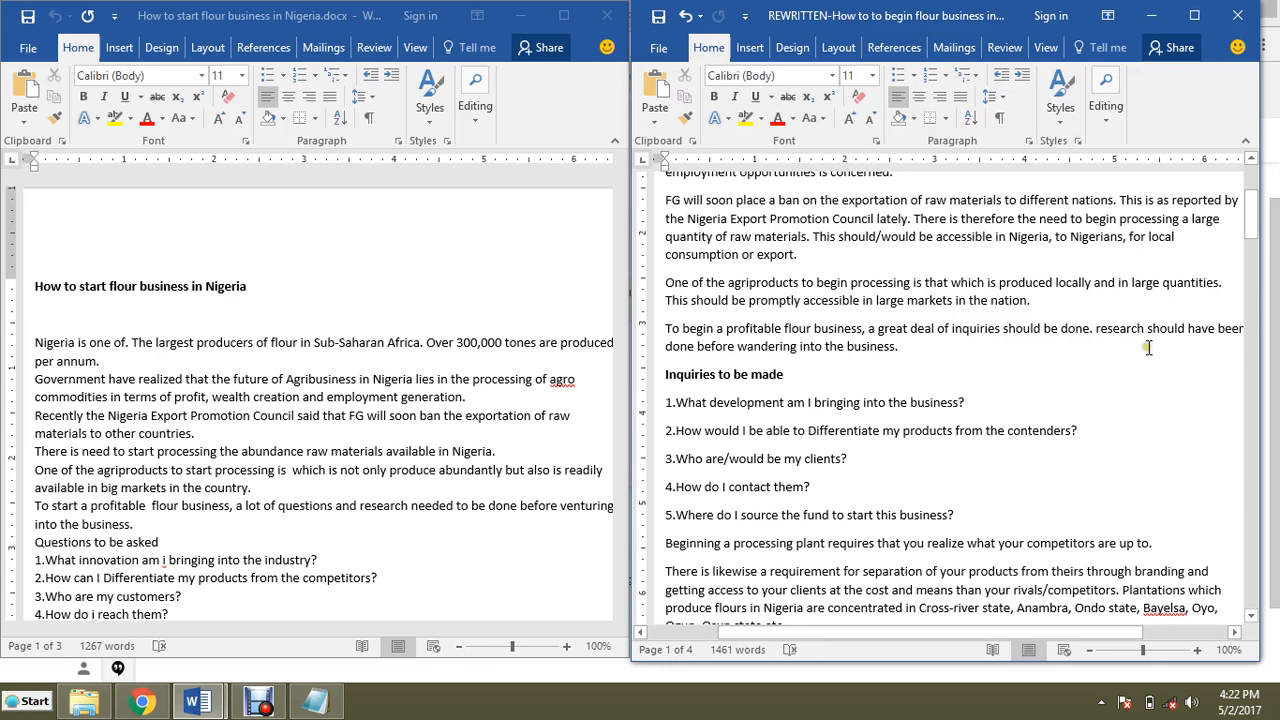
Step: Rewrite the next sentence as 'Research, should also be done before wandering into the business.'
left_click(1186, 330)
type("also ")
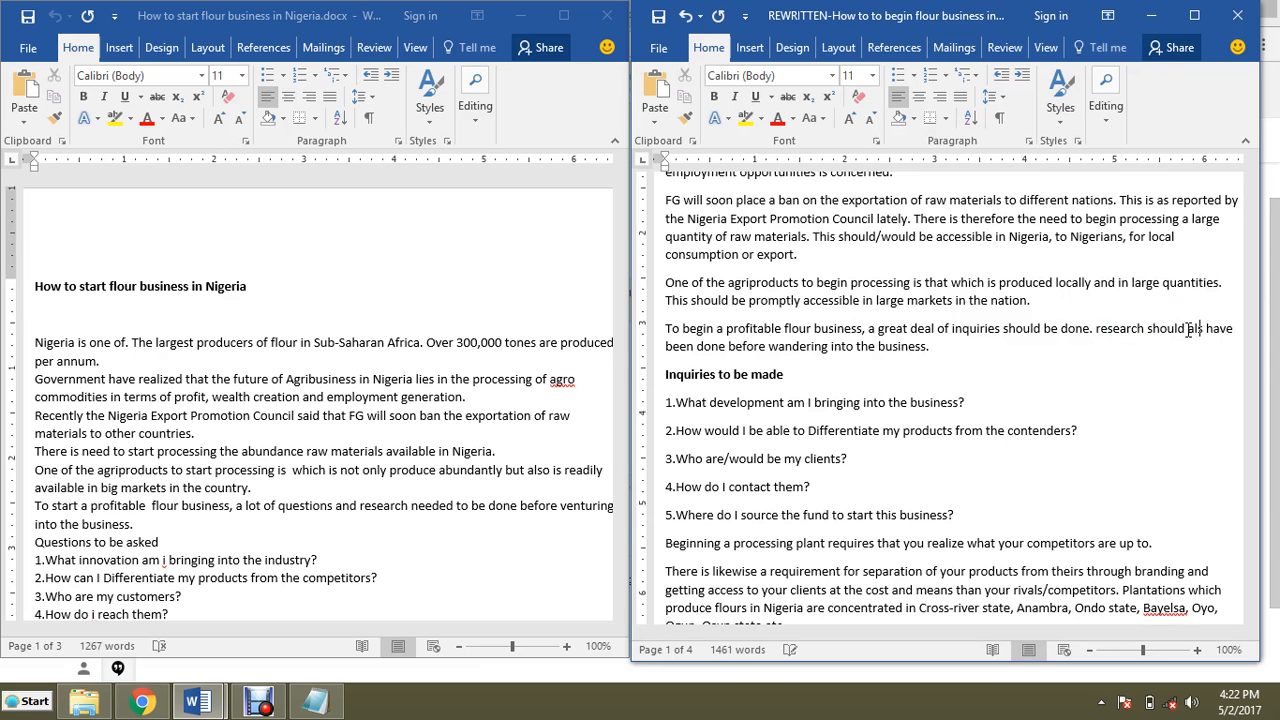
type("be")
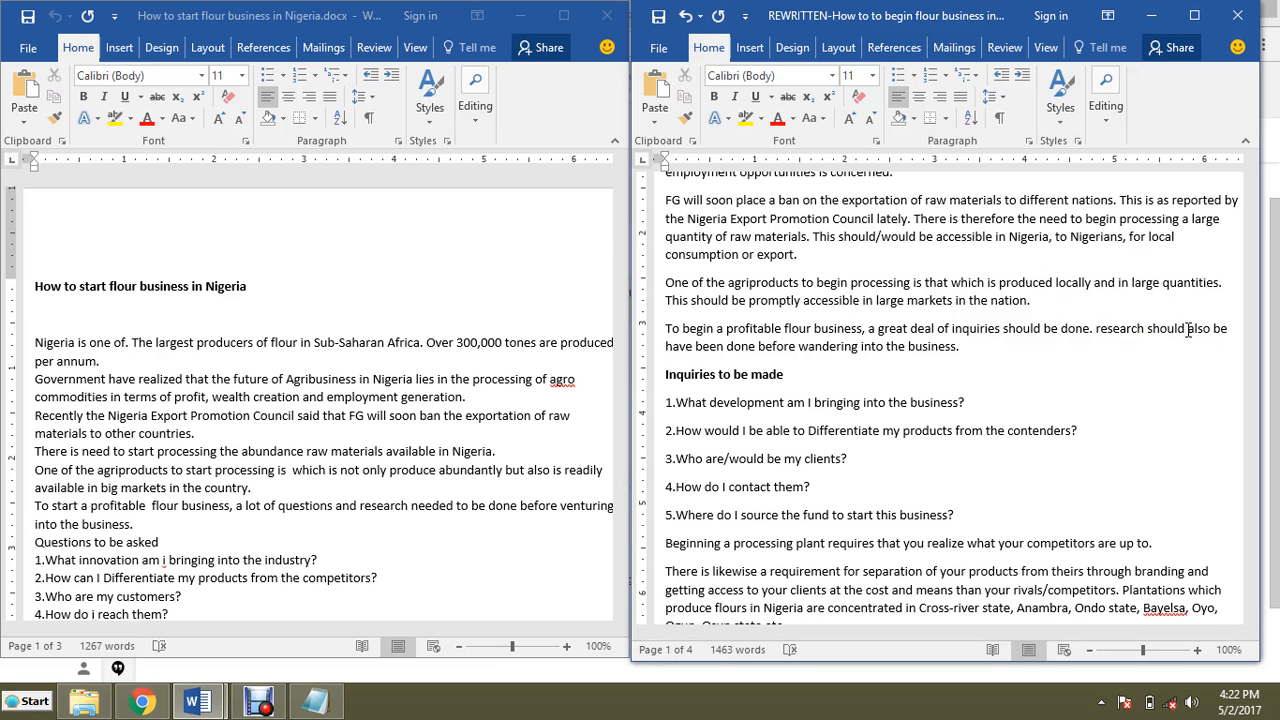
left_click_drag(727, 346, 662, 346)
key("BackSpace")
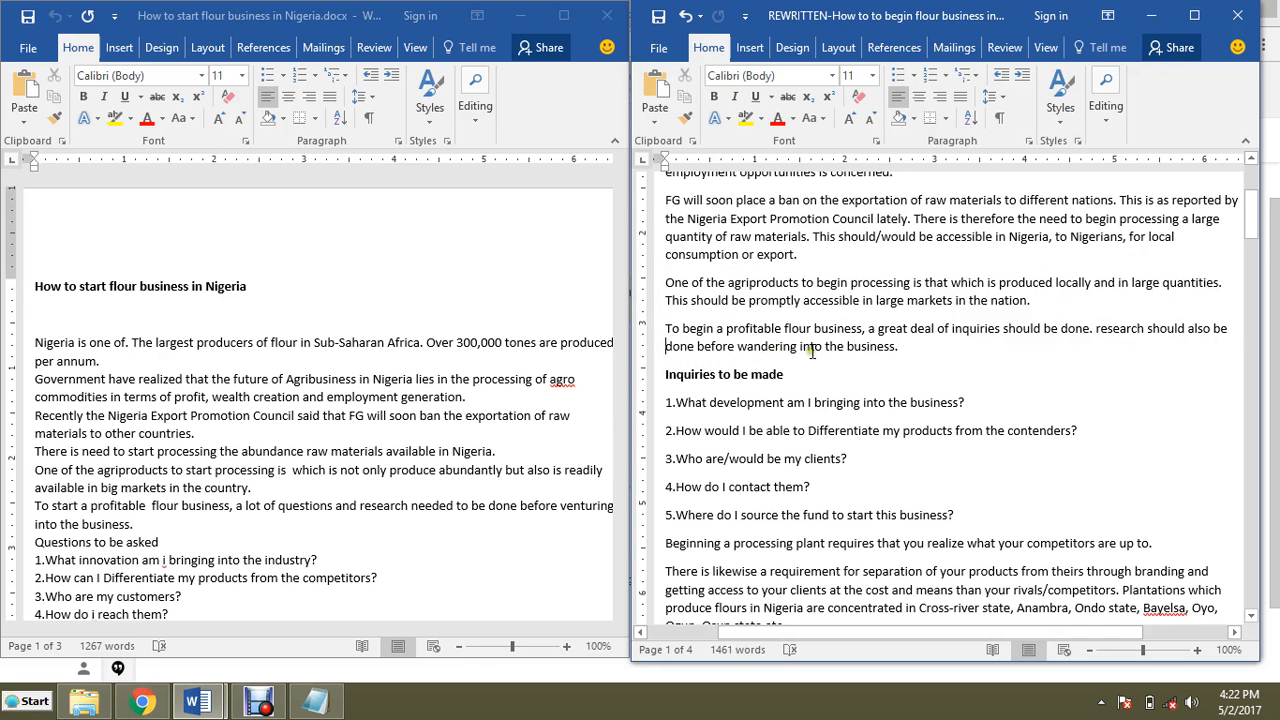
left_click(1146, 330)
left_click(1146, 330)
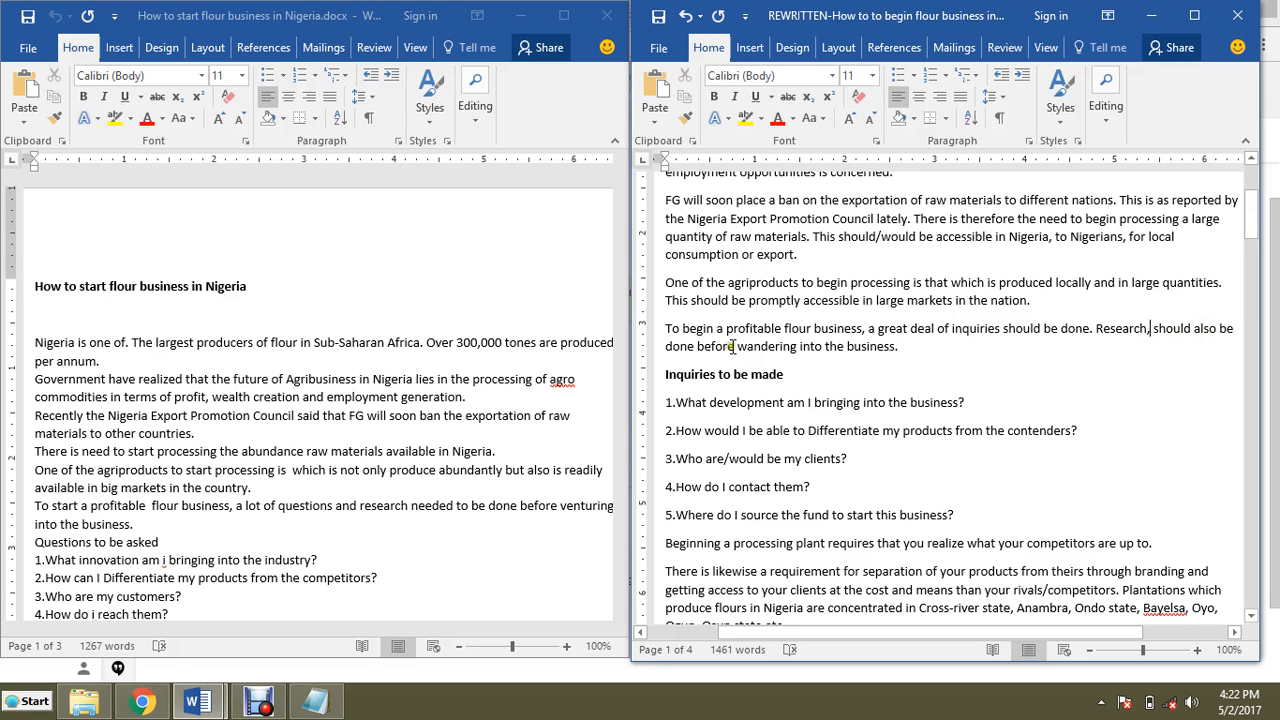
Step: Split the first paragraph so 'This is necessary as far as profit…' starts a new paragraph
scroll(785, 343, "down", 1)
scroll(933, 328, "up", 5)
scroll(933, 328, "down", 1)
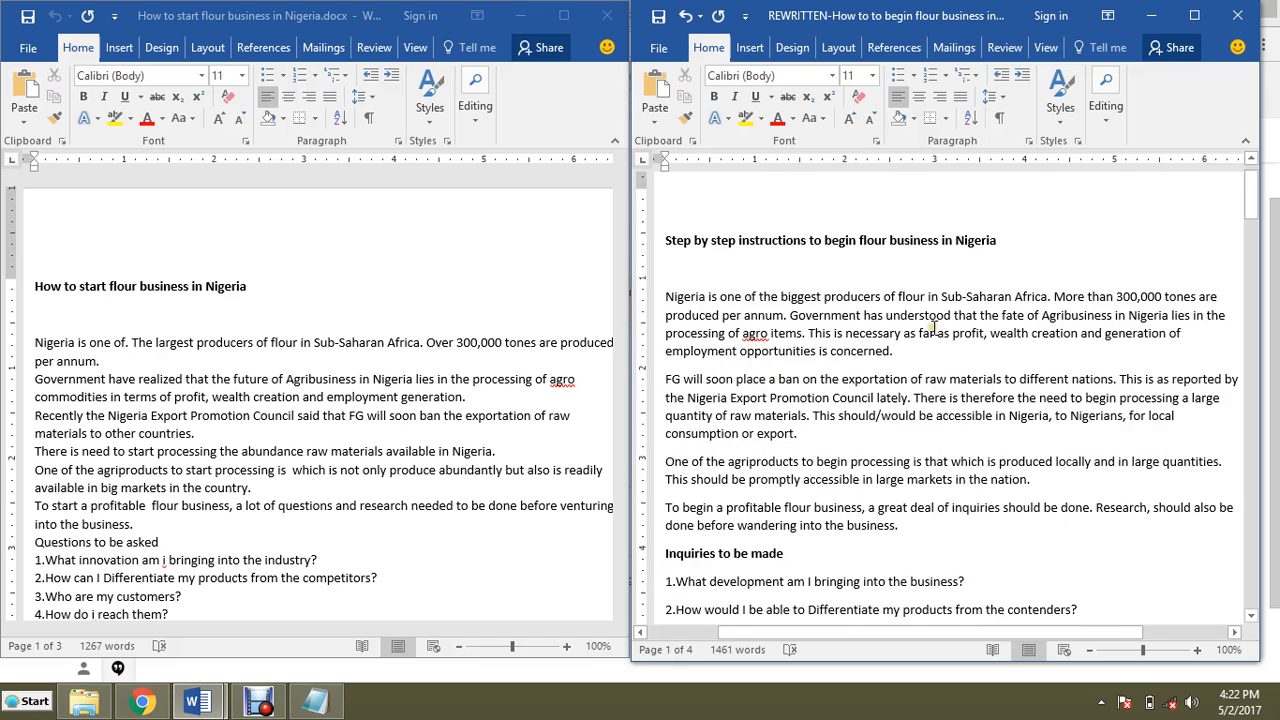
scroll(933, 328, "down", 1)
scroll(995, 292, "down", 2)
scroll(975, 296, "up", 2)
scroll(975, 296, "up", 1)
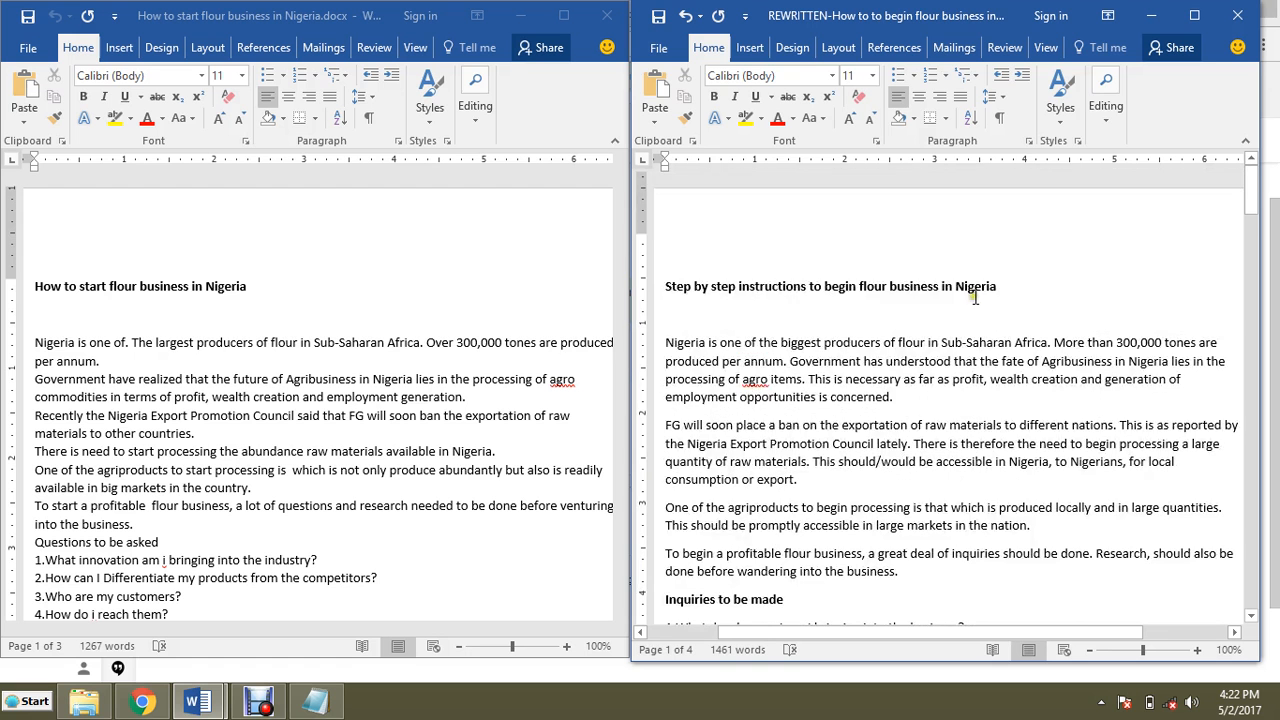
scroll(968, 296, "down", 1)
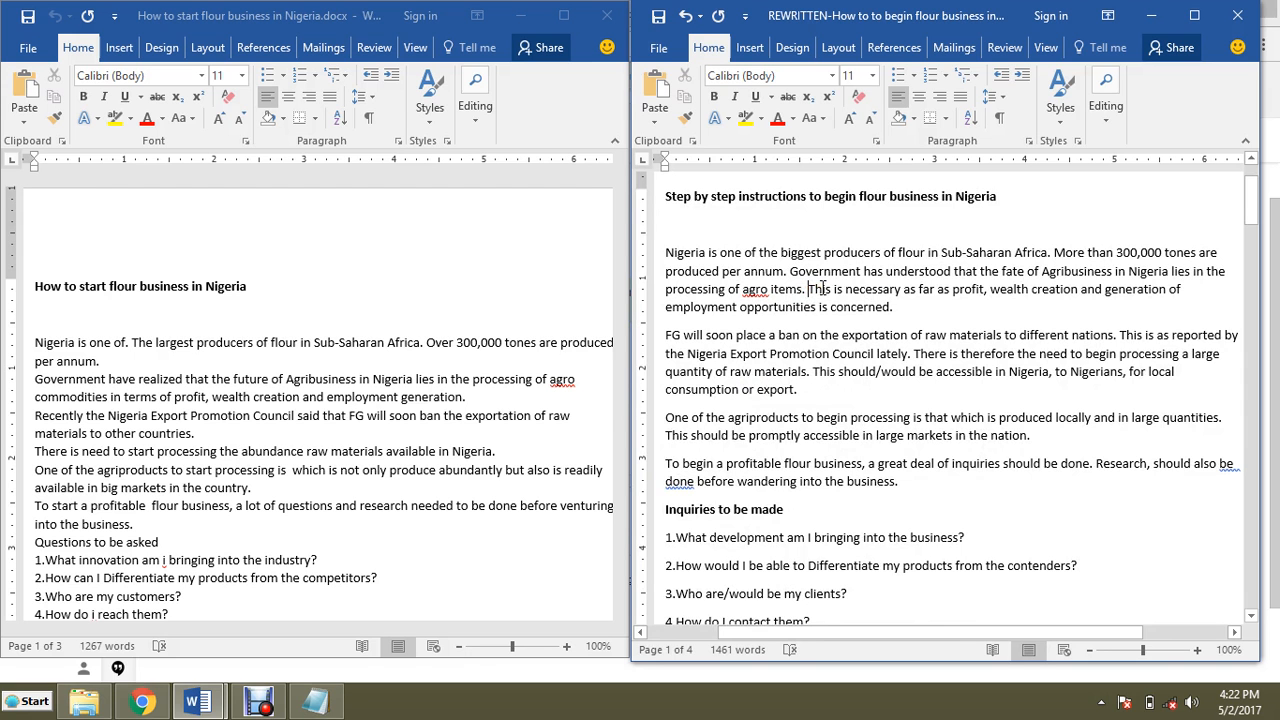
key("Return")
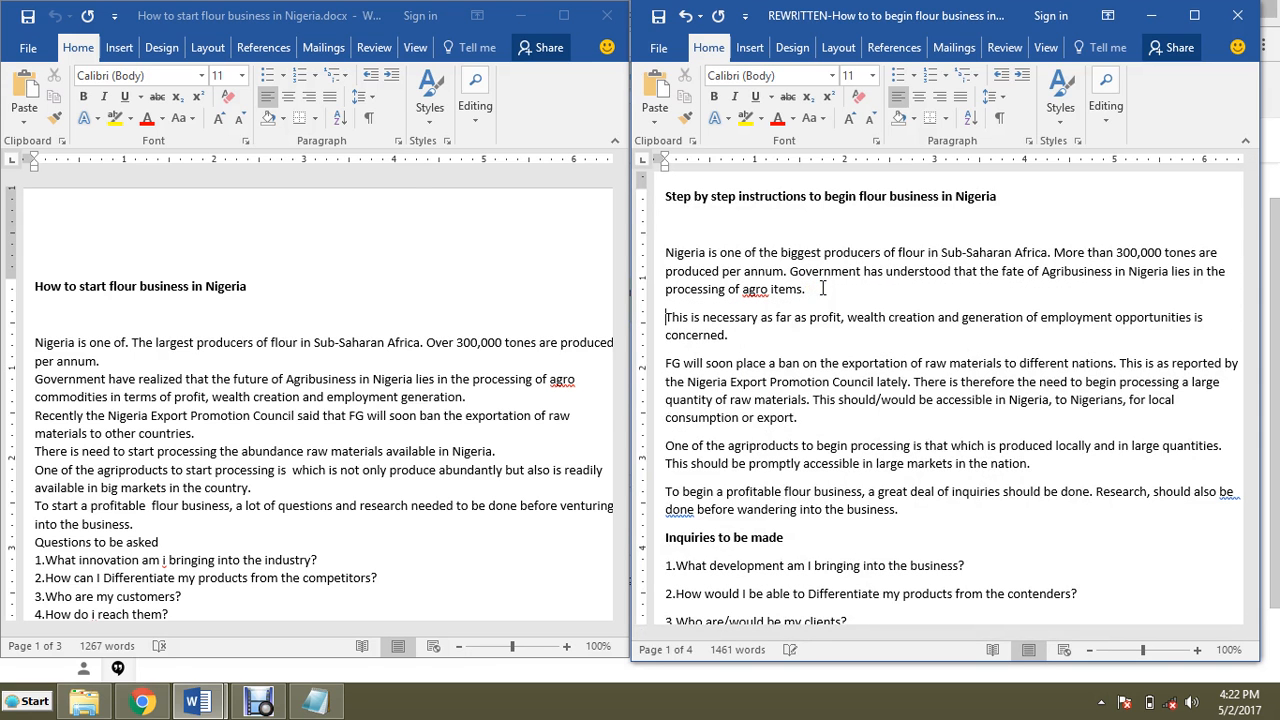
Step: Scroll through the rewritten article to review the edited opening paragraphs and inquiries list
scroll(944, 297, "down", 2)
left_click(812, 309)
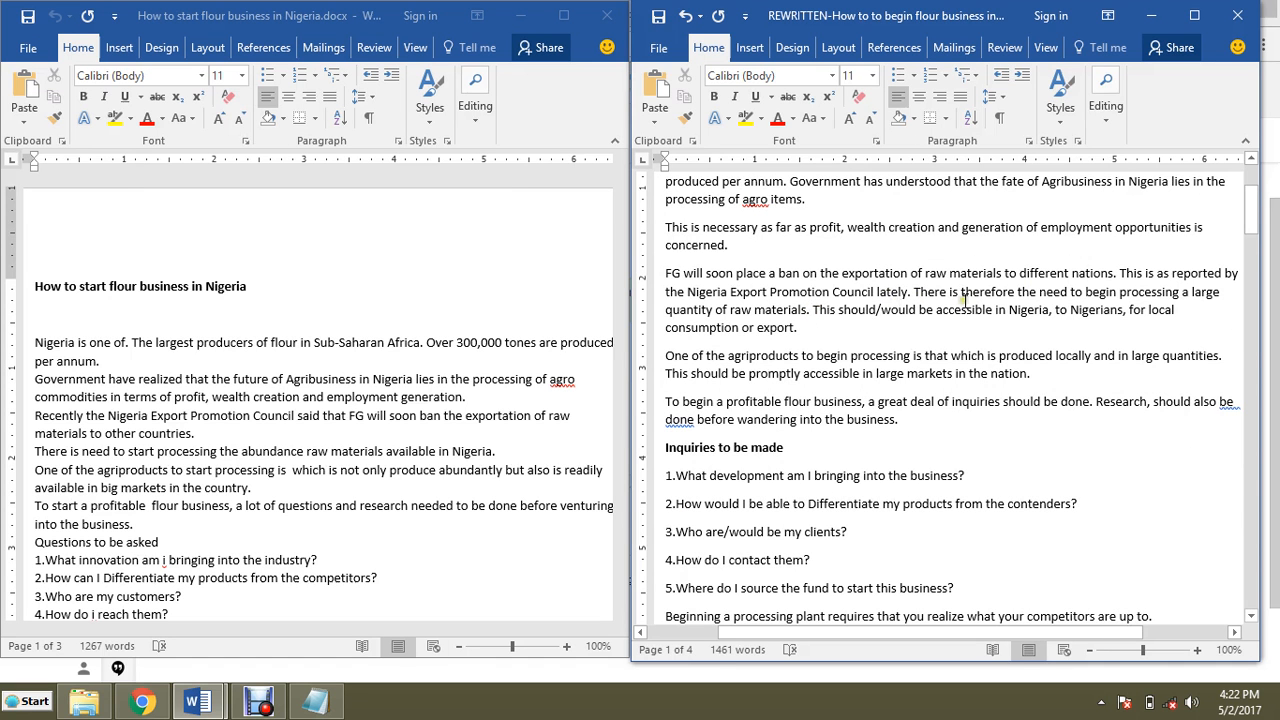
scroll(963, 297, "up", 3)
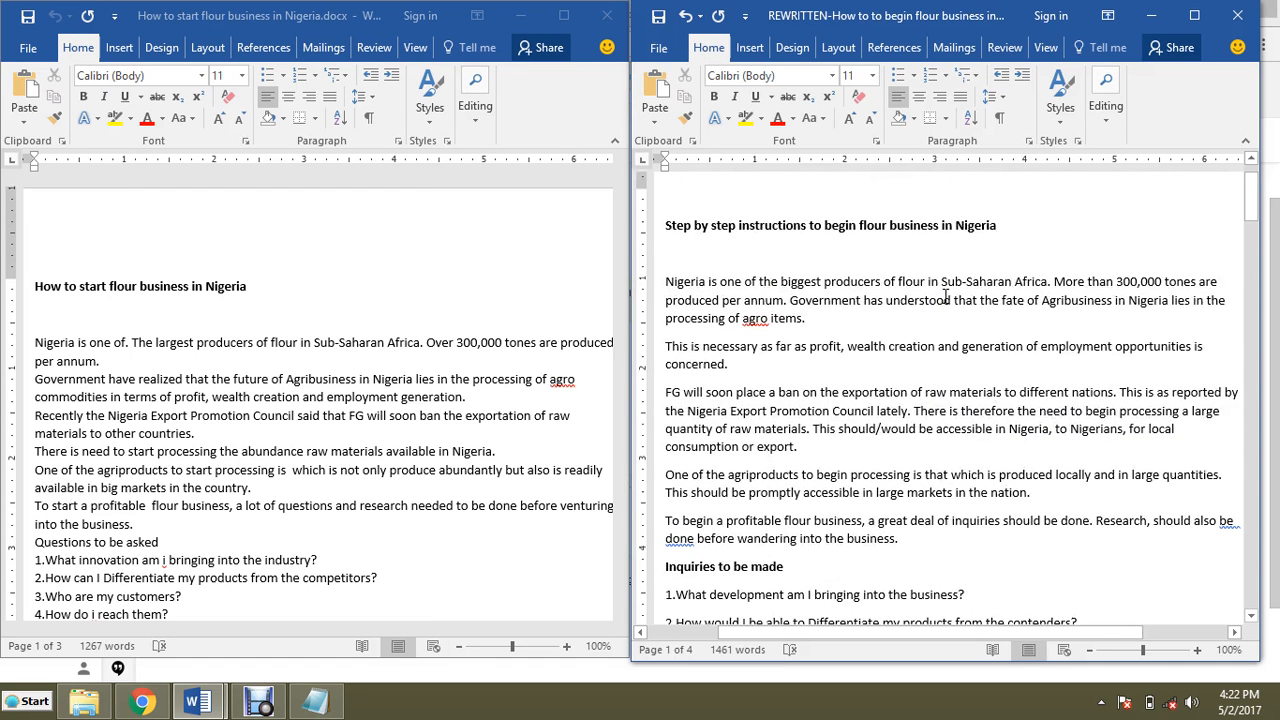
scroll(946, 297, "up", 1)
scroll(916, 330, "down", 1)
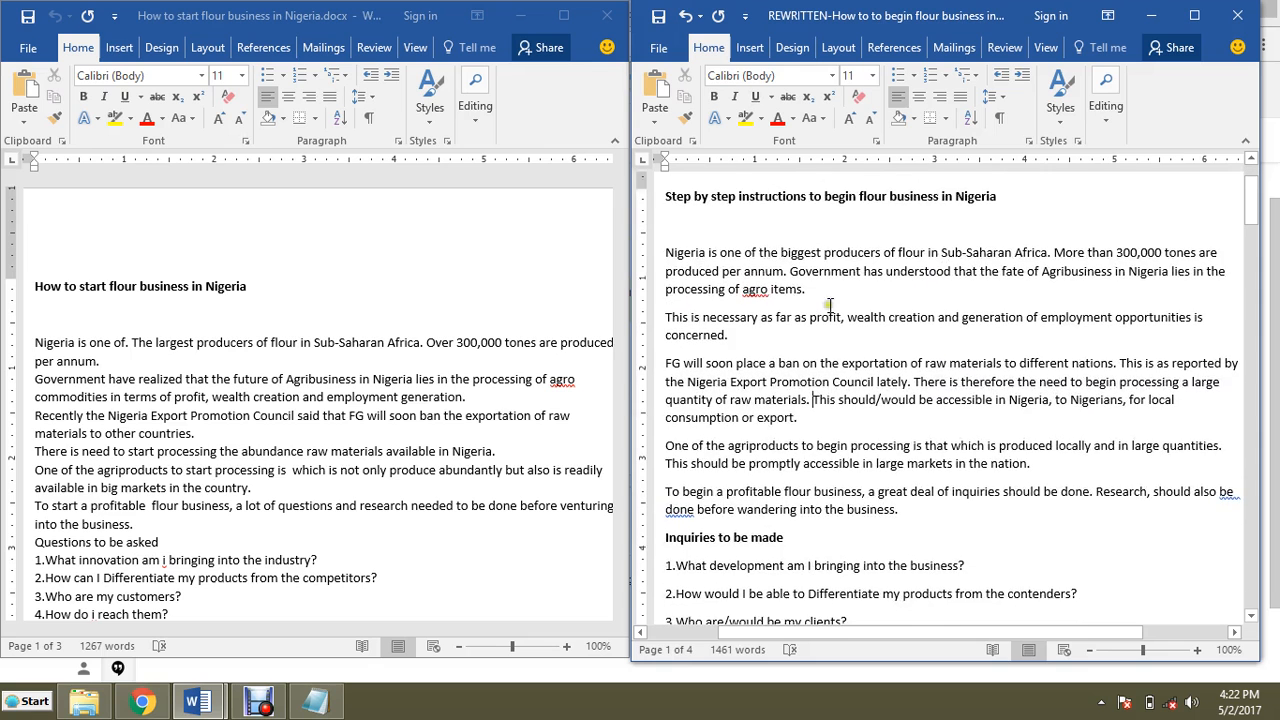
scroll(859, 310, "down", 2)
scroll(865, 309, "up", 1)
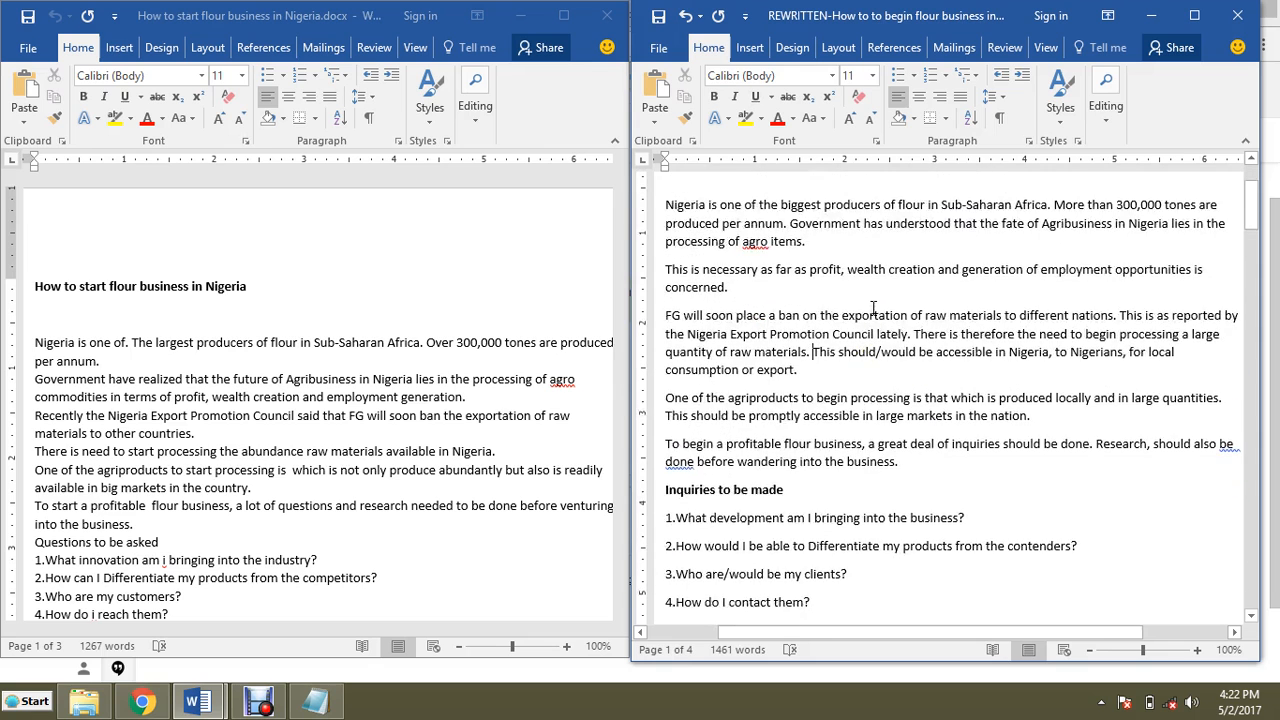
scroll(876, 308, "up", 1)
scroll(876, 308, "down", 7)
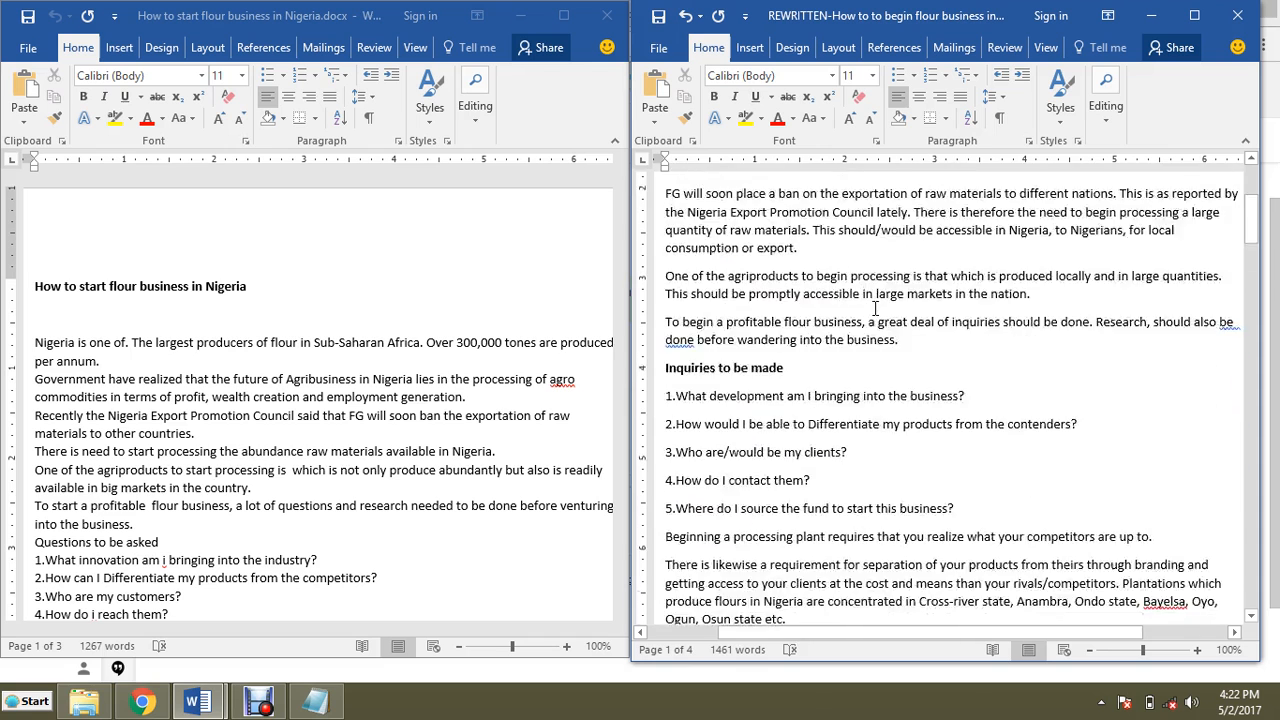
scroll(874, 311, "up", 4)
scroll(874, 310, "up", 3)
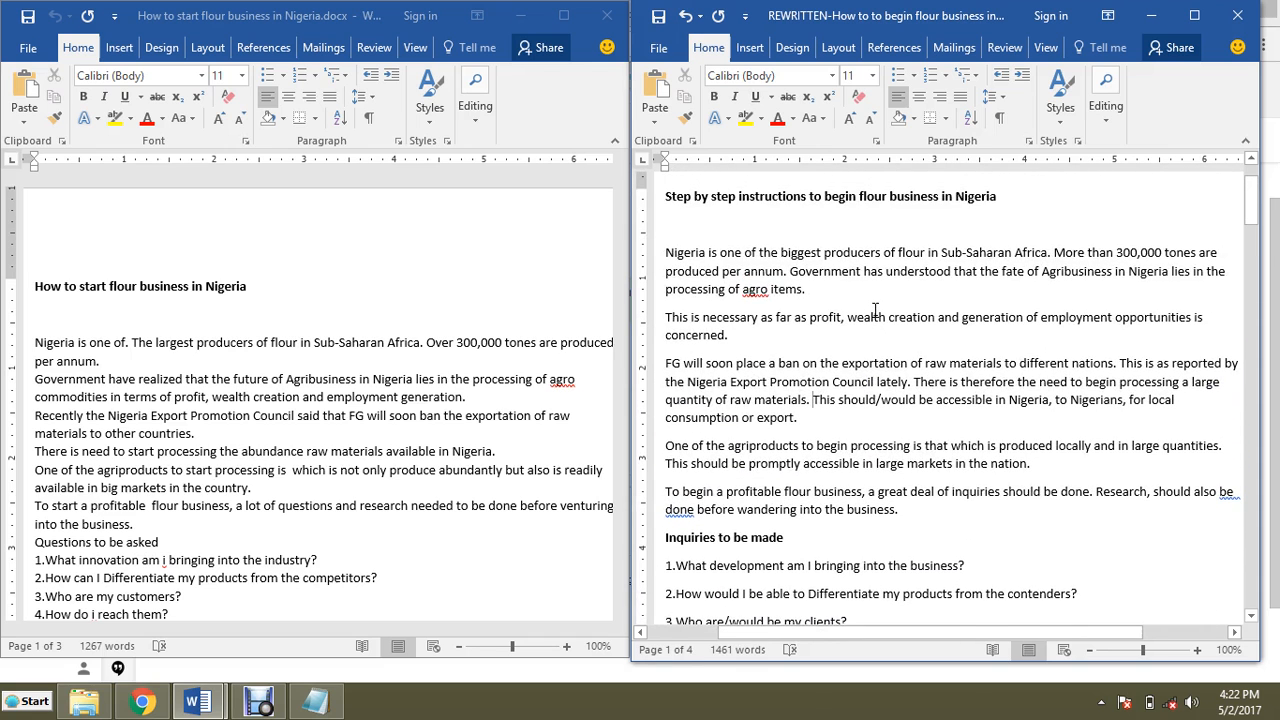
scroll(875, 311, "down", 2)
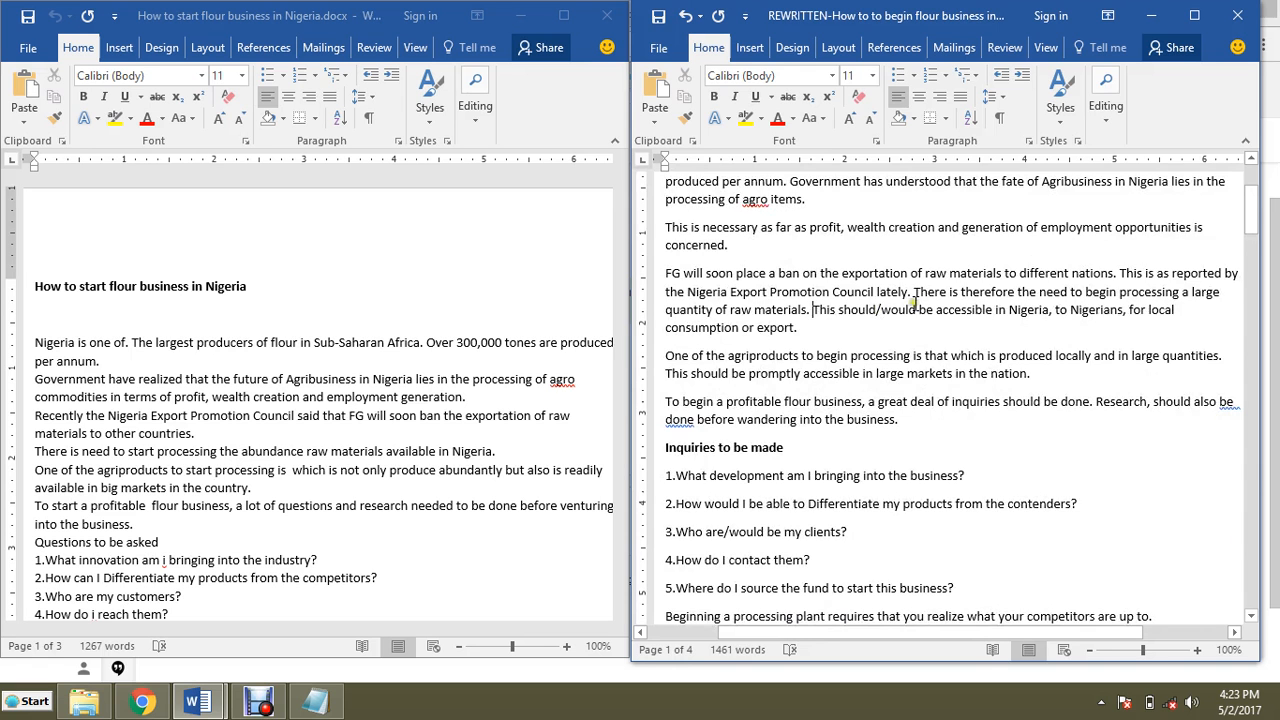
scroll(913, 303, "up", 3)
scroll(890, 300, "down", 5)
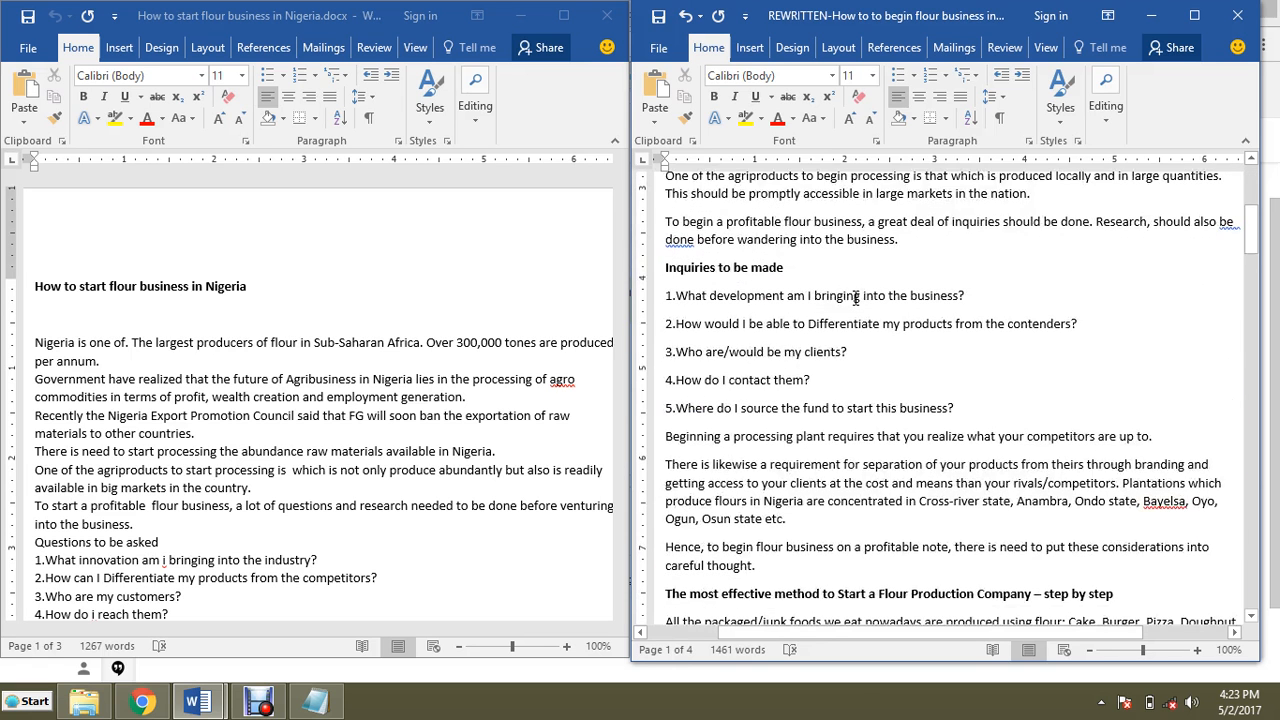
scroll(856, 300, "down", 10)
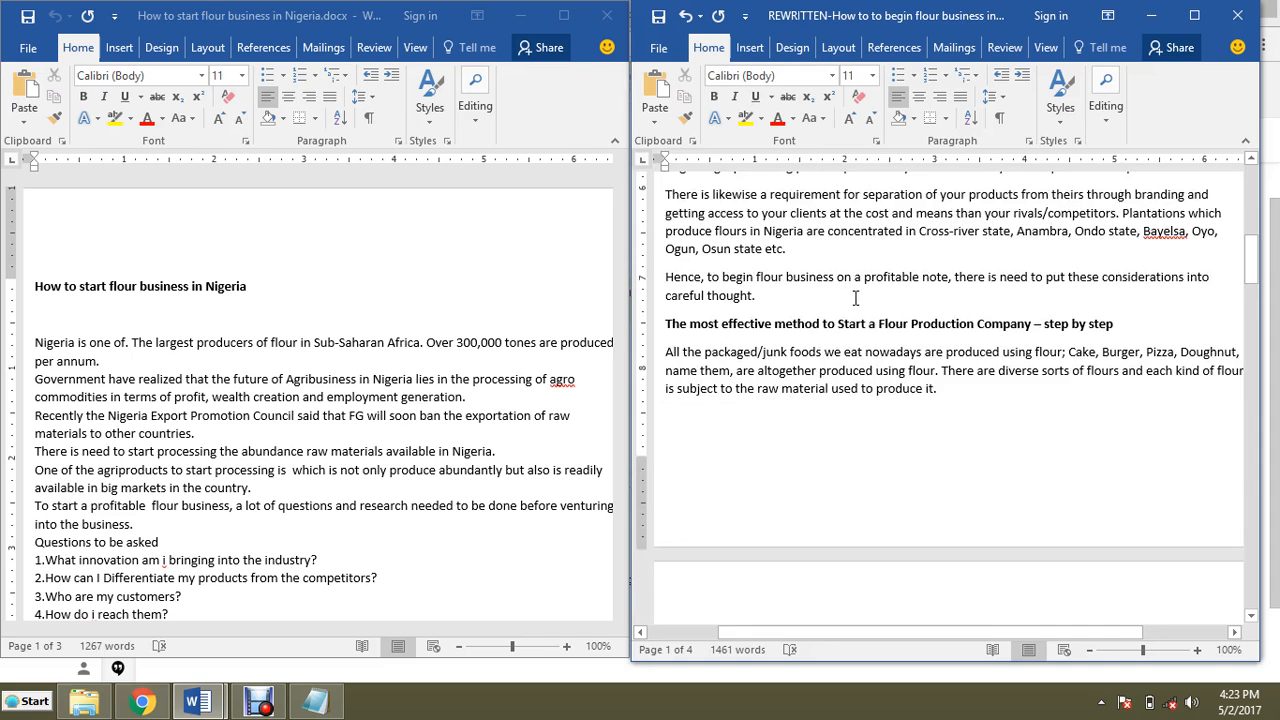
Step: Scroll through the rewritten article's opening and select its first five paragraphs to check their word count
scroll(850, 305, "down", 5)
scroll(761, 306, "up", 3)
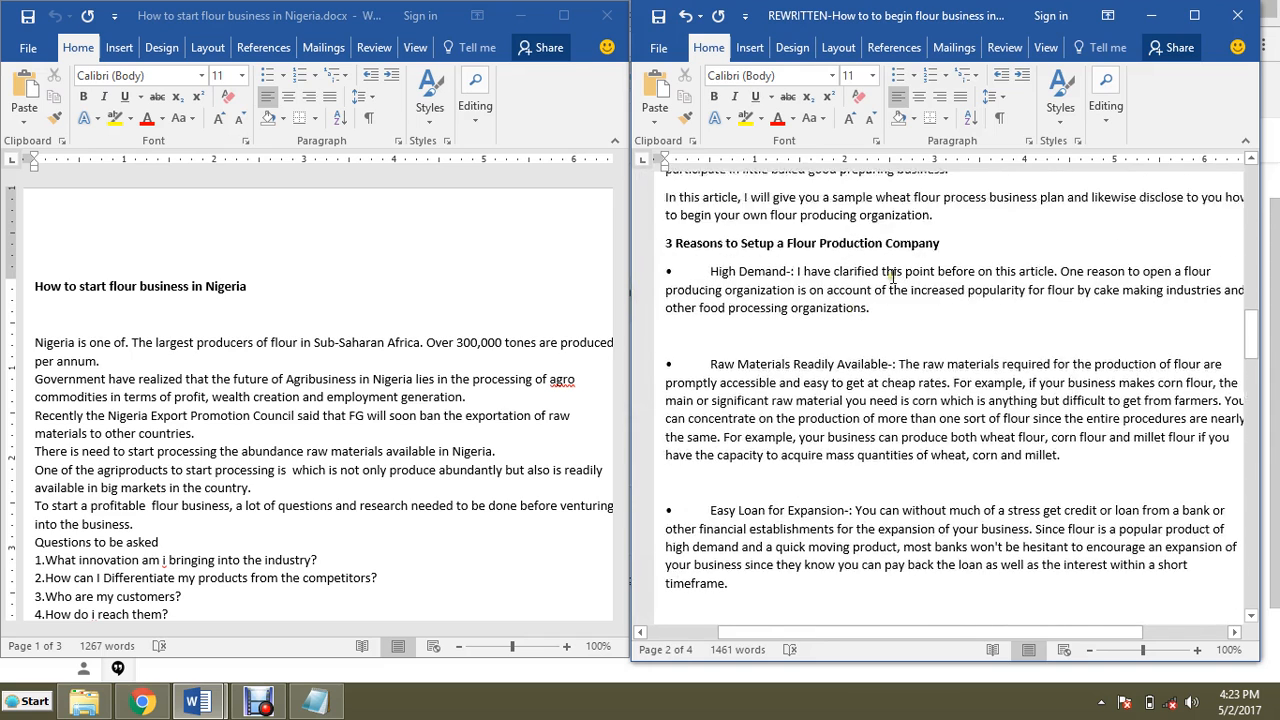
scroll(928, 265, "up", 13)
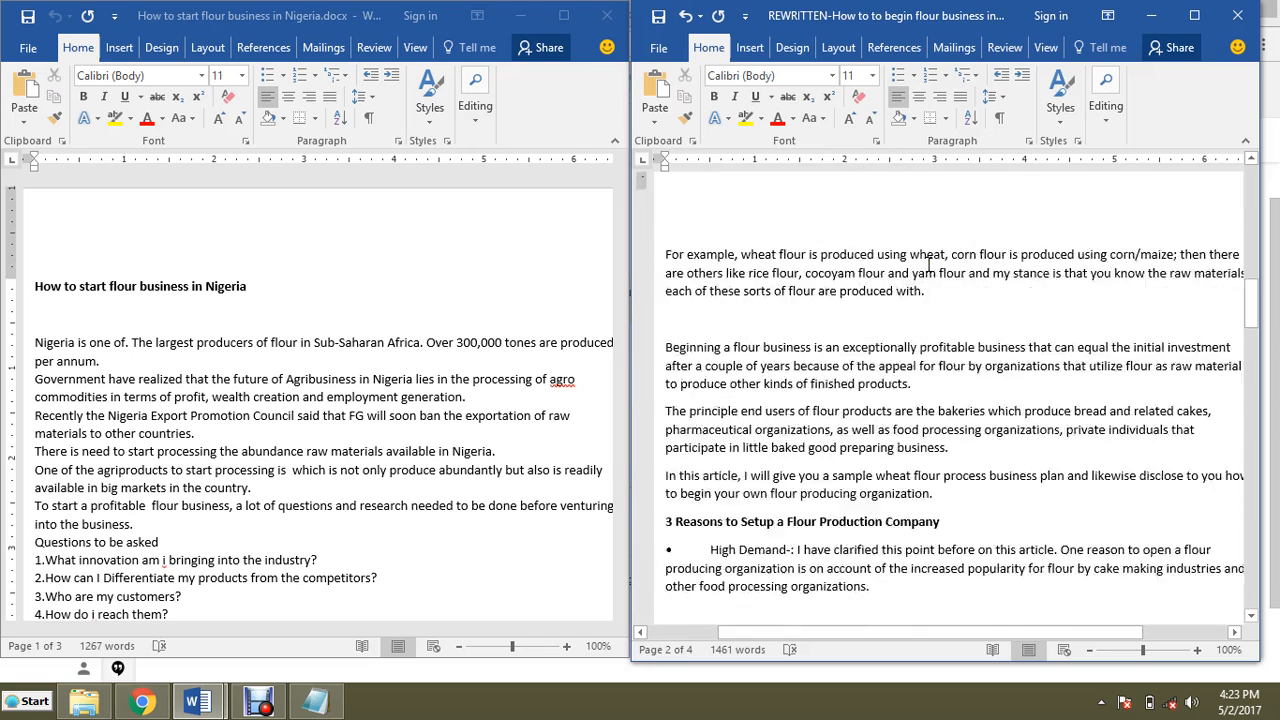
scroll(870, 280, "up", 5)
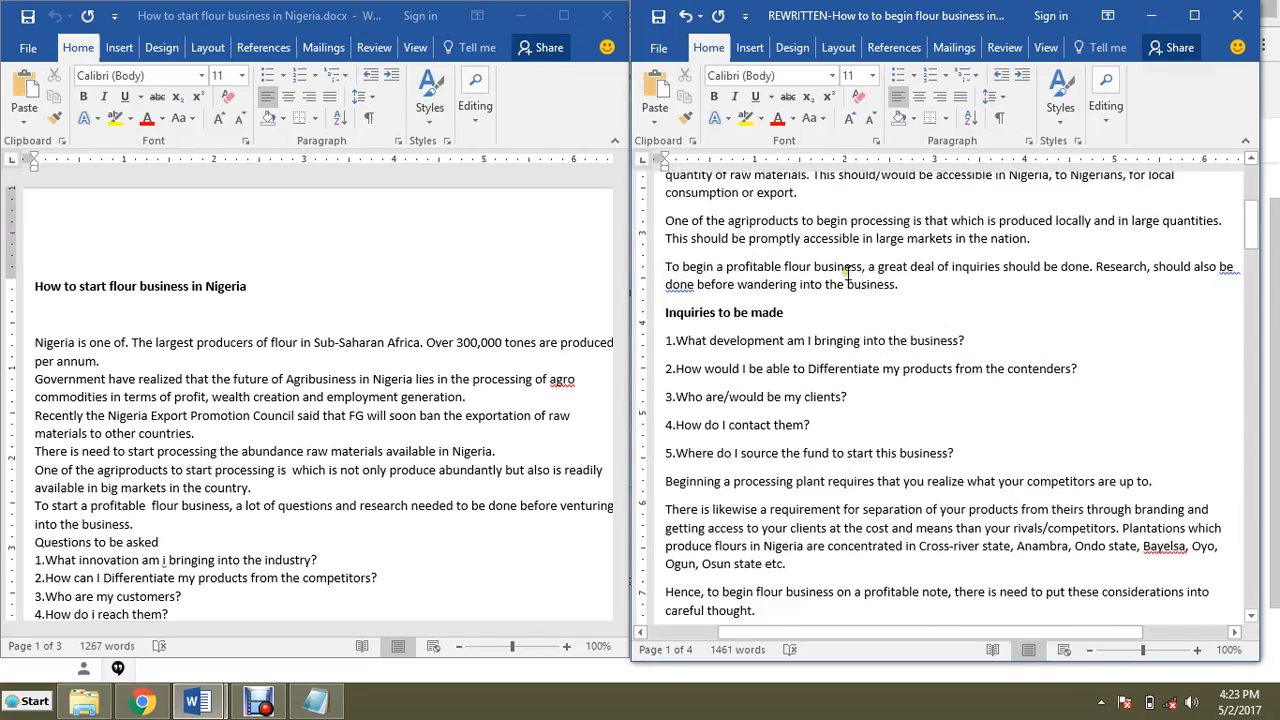
scroll(877, 319, "down", 2)
scroll(872, 310, "up", 4)
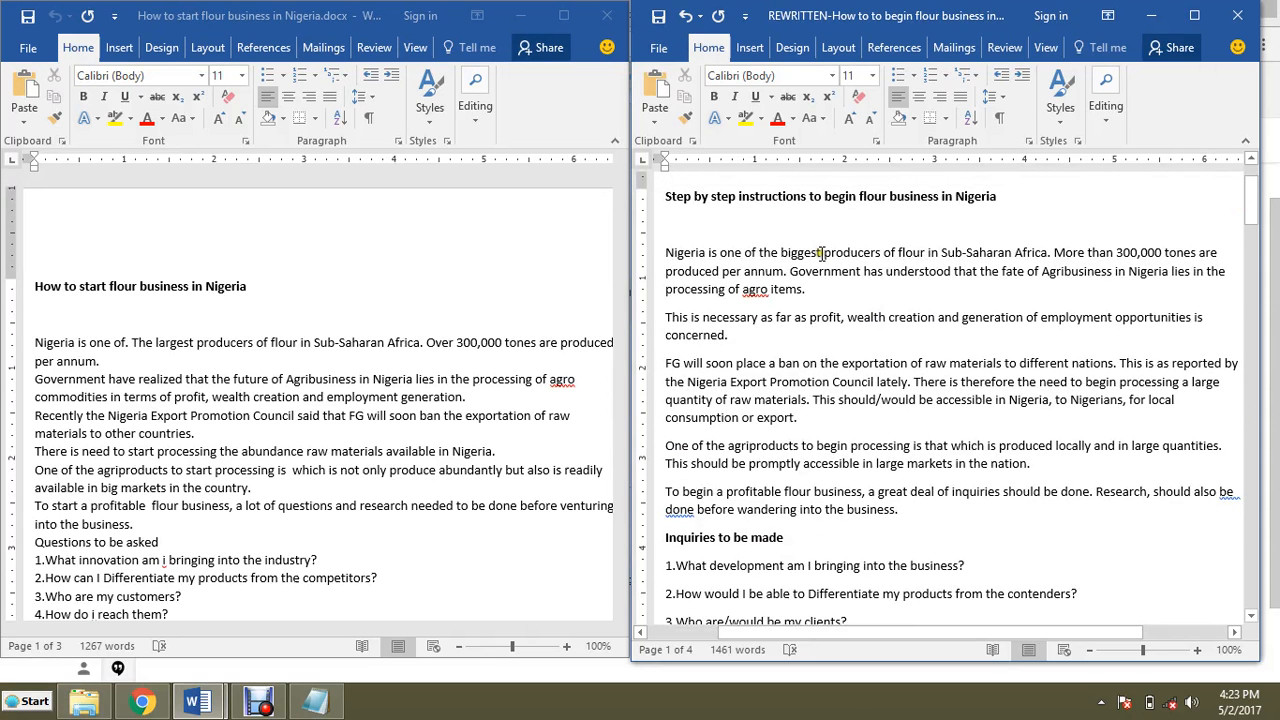
left_click_drag(667, 252, 686, 275)
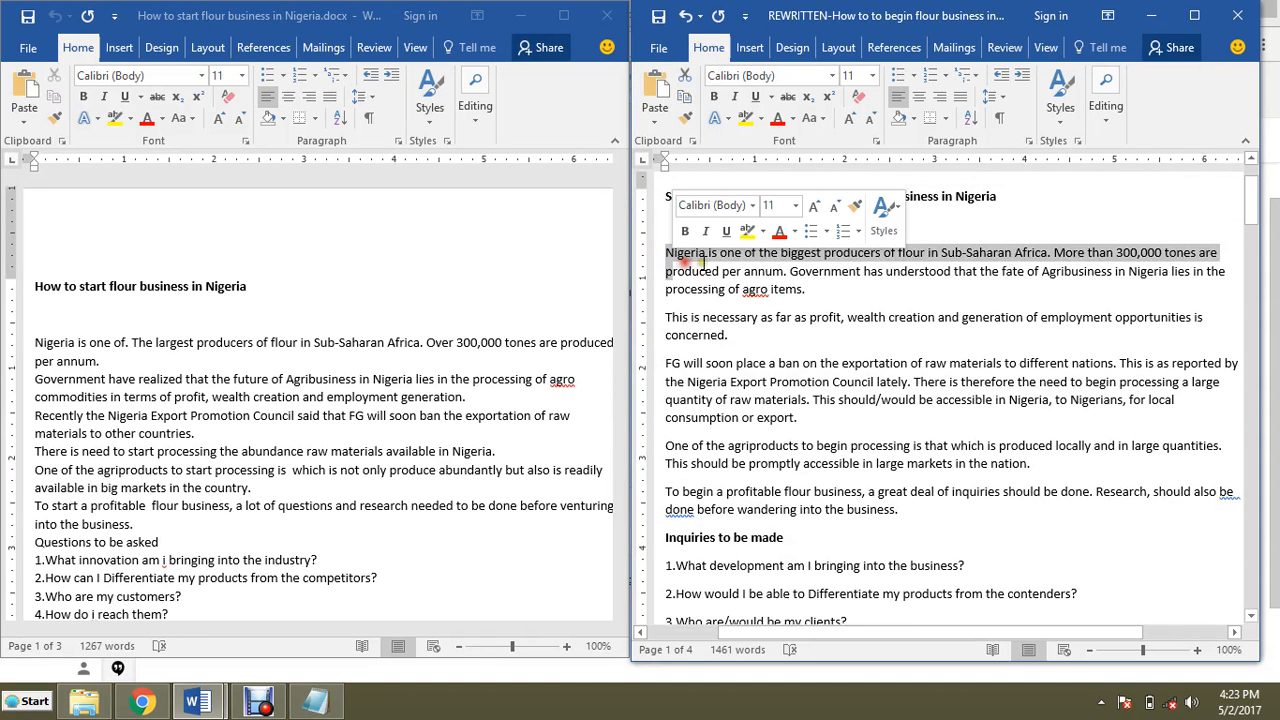
left_click(728, 289)
left_click_drag(664, 252, 932, 522)
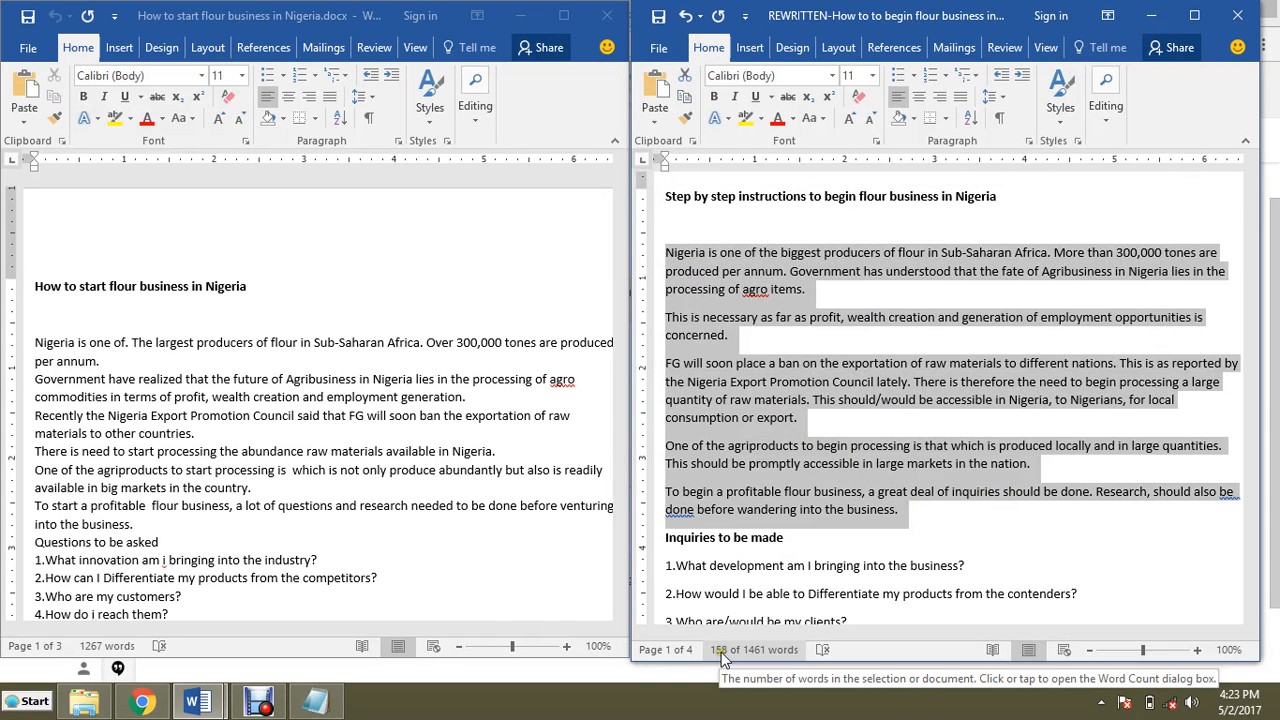
left_click(747, 429)
Step: Delete the empty paragraph above 'Beginning a flour business is an exceptionally profitable business…'
scroll(747, 429, "down", 2)
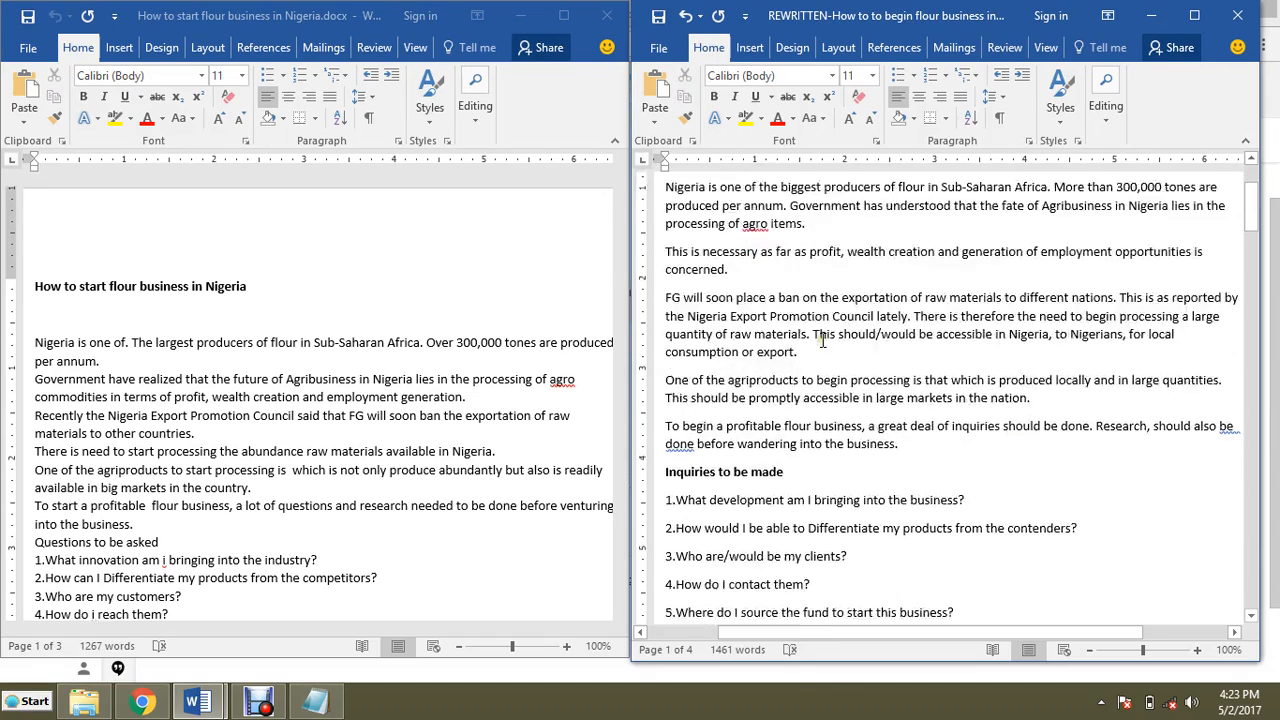
scroll(712, 306, "up", 3)
scroll(712, 306, "down", 6)
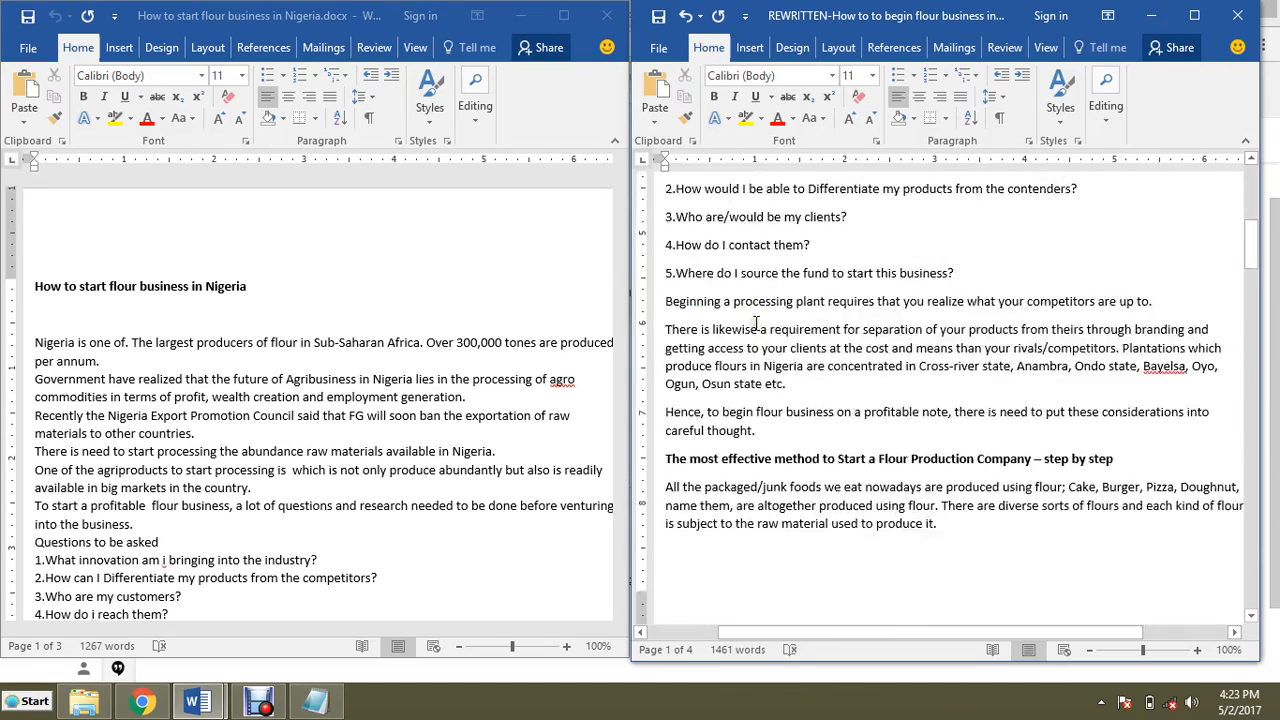
scroll(768, 321, "up", 4)
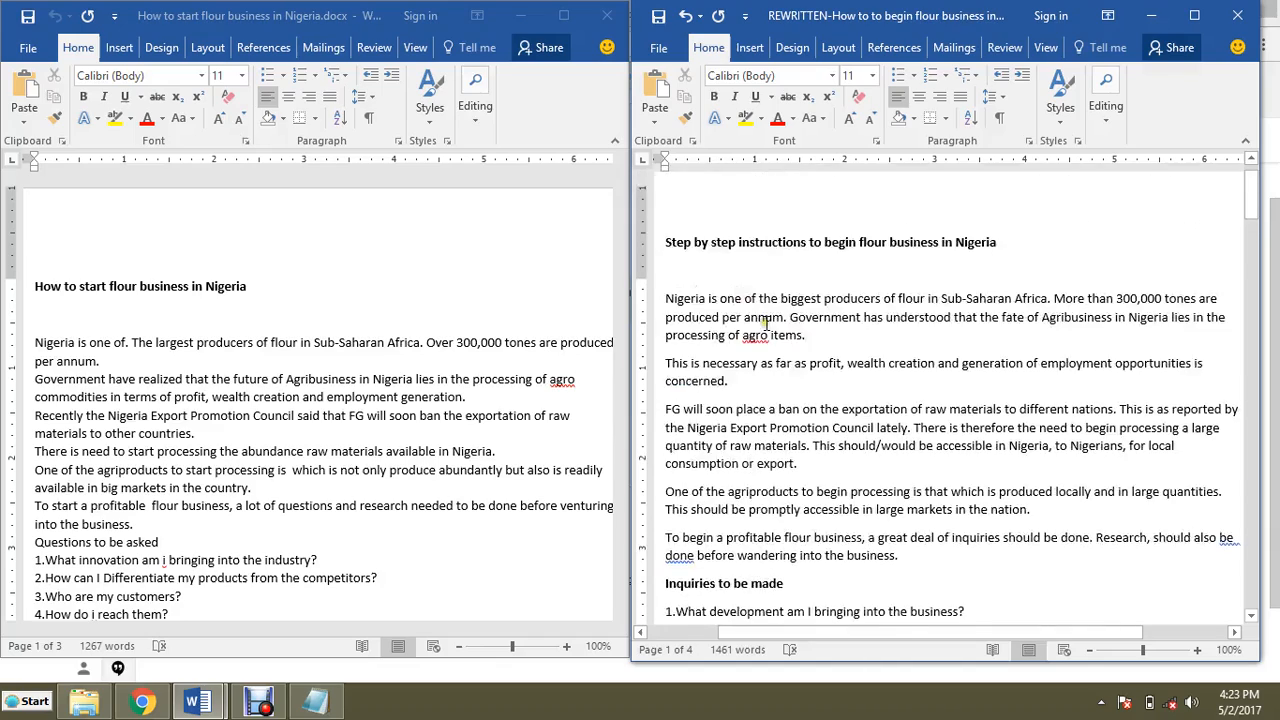
scroll(767, 323, "down", 2)
scroll(800, 315, "up", 5)
scroll(854, 306, "down", 3)
scroll(853, 305, "down", 3)
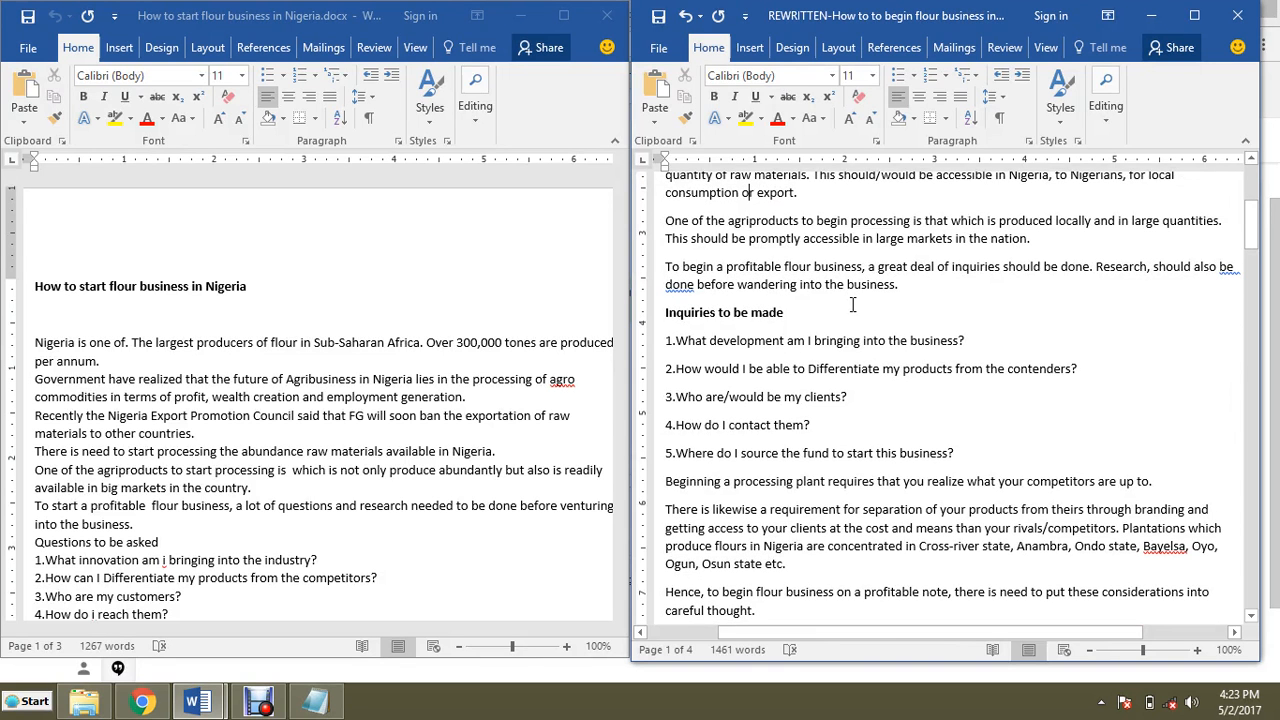
scroll(853, 305, "down", 5)
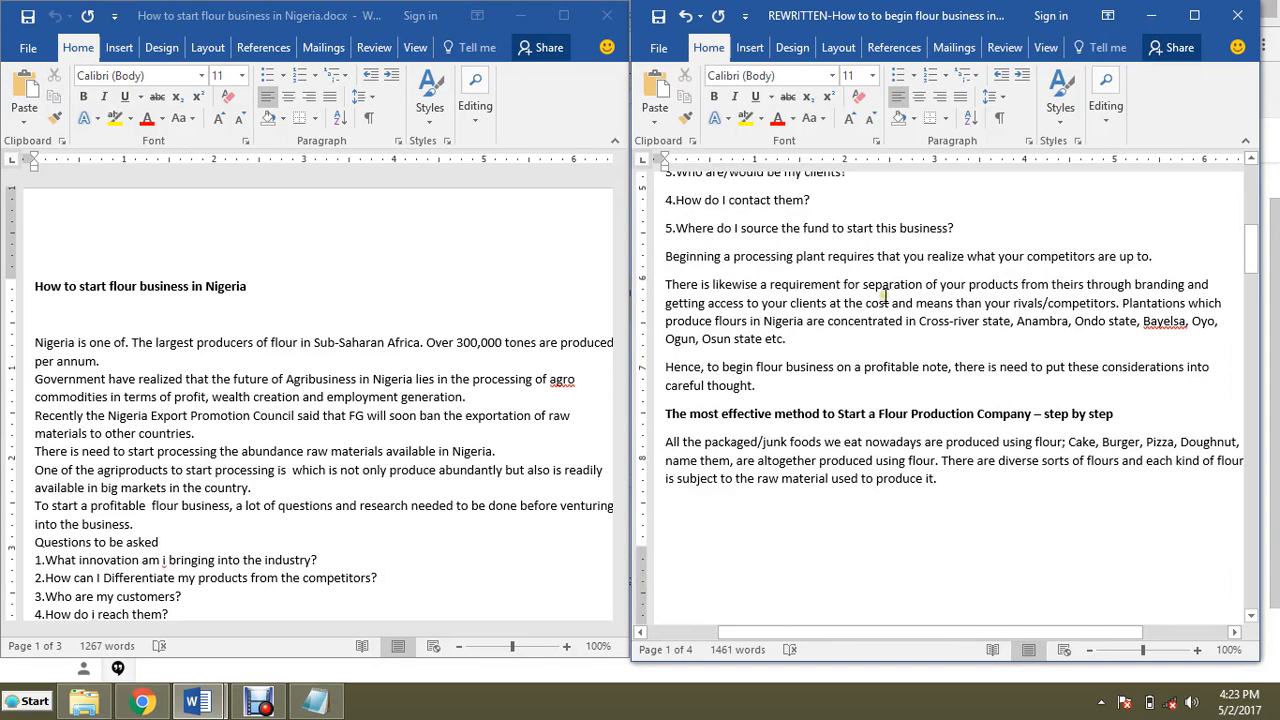
scroll(885, 297, "up", 1)
scroll(885, 300, "down", 4)
scroll(885, 300, "down", 9)
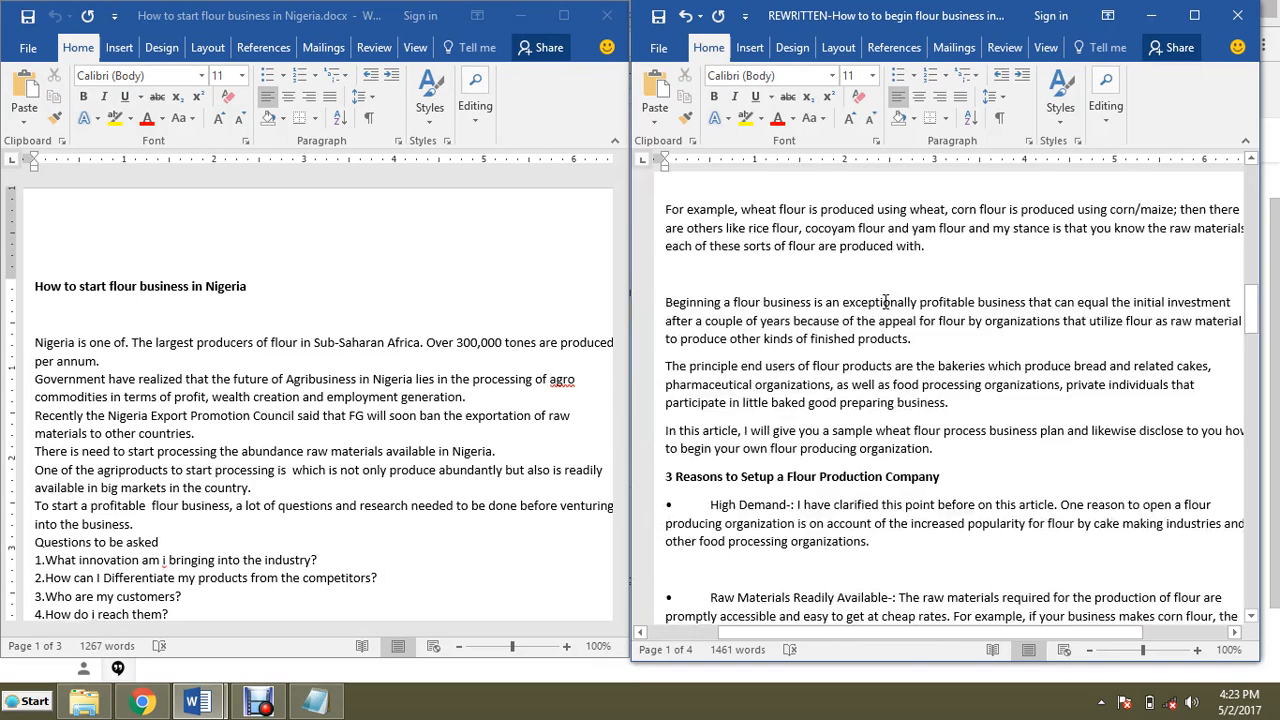
left_click(738, 275)
key("Delete")
Step: Remove the bullet markers from the High Demand, Raw Materials Readily Available and Easy Loan for Expansion paragraphs
scroll(810, 282, "down", 4)
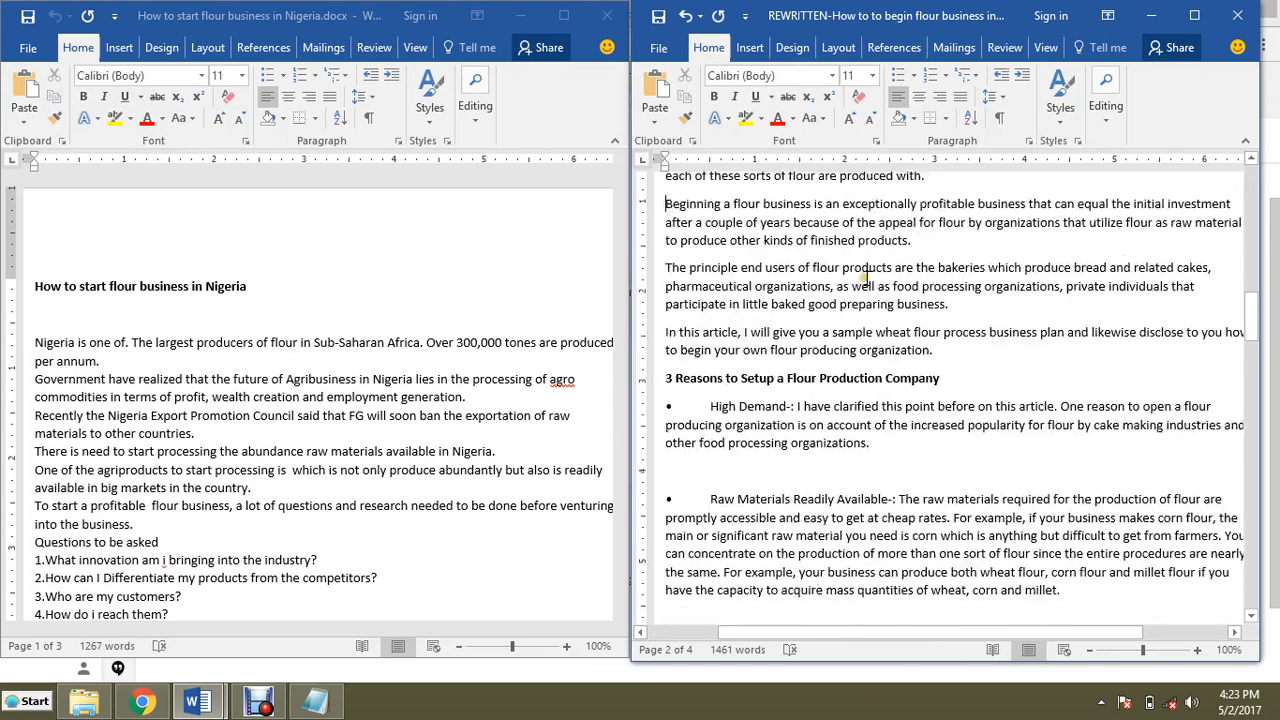
scroll(772, 281, "down", 2)
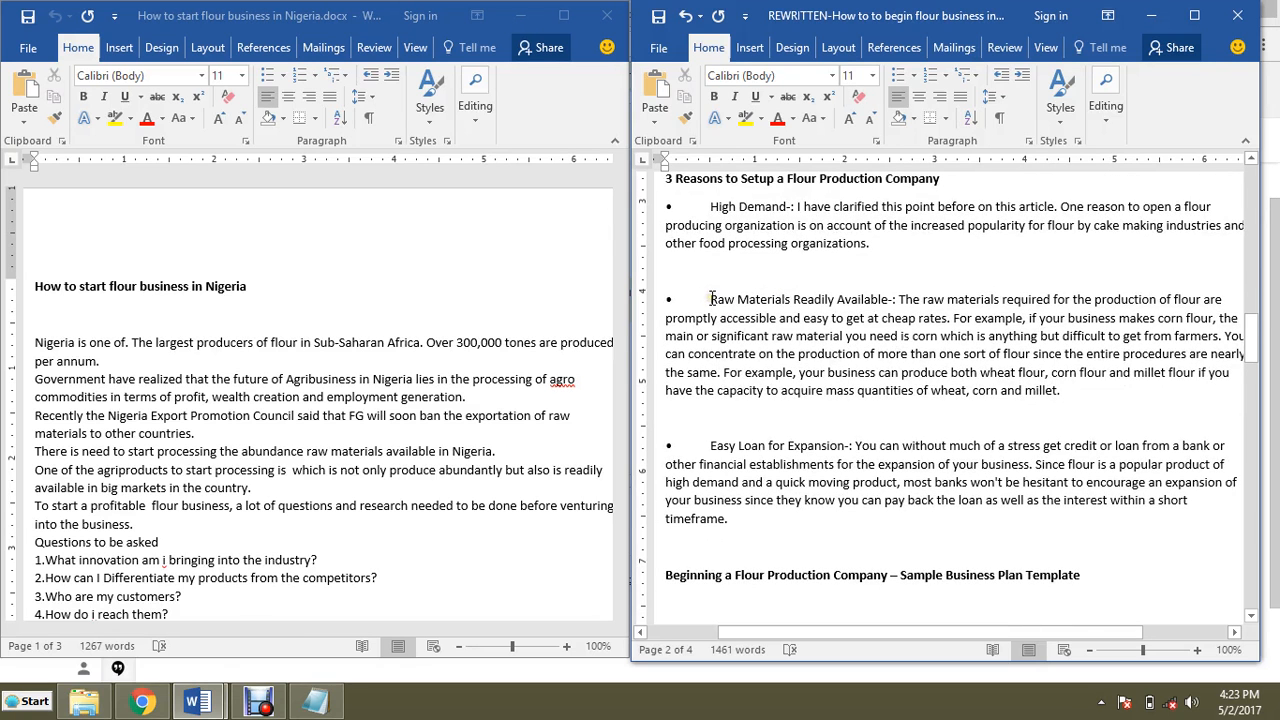
scroll(884, 288, "down", 1)
scroll(744, 246, "up", 4)
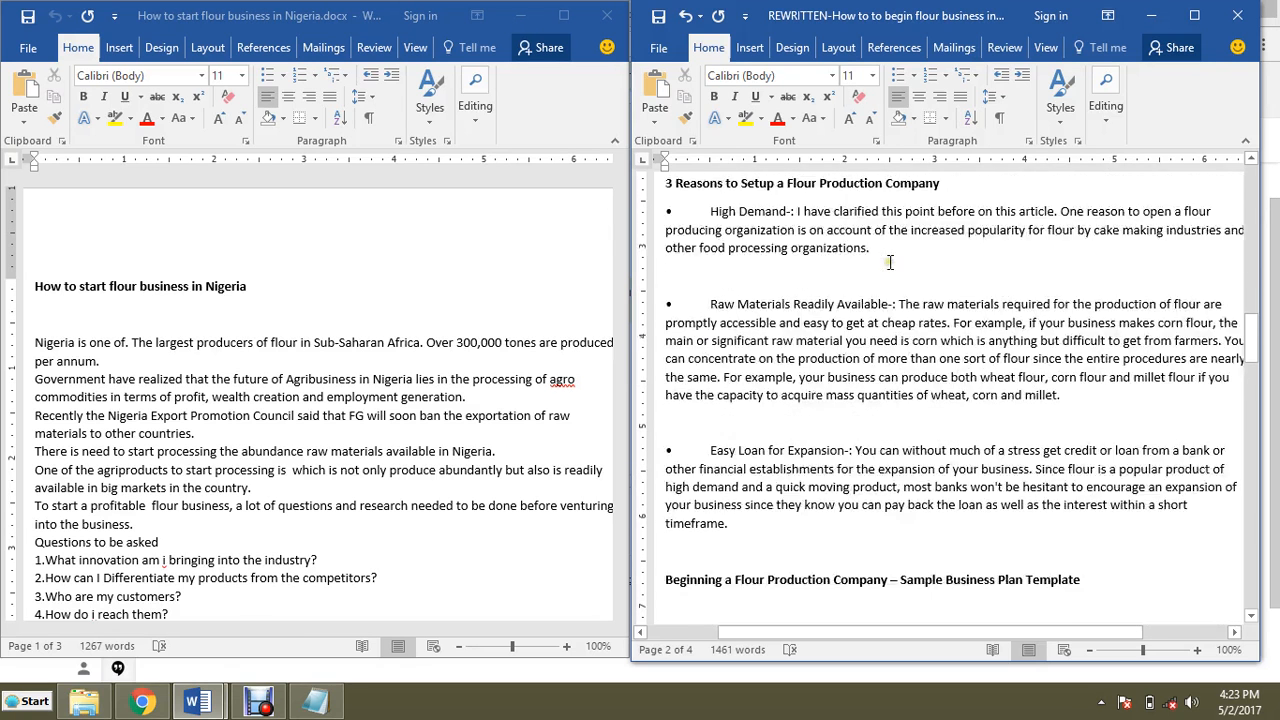
scroll(714, 296, "down", 1)
left_click_drag(712, 296, 651, 296)
key("BackSpace")
left_click_drag(712, 389, 655, 389)
key("BackSpace")
left_click_drag(712, 535, 654, 536)
key("BackSpace")
Step: Delete the leading numbers from the Enlist Your Business, Rent/Acquire a Space and Buy Equipment headings
scroll(826, 428, "down", 12)
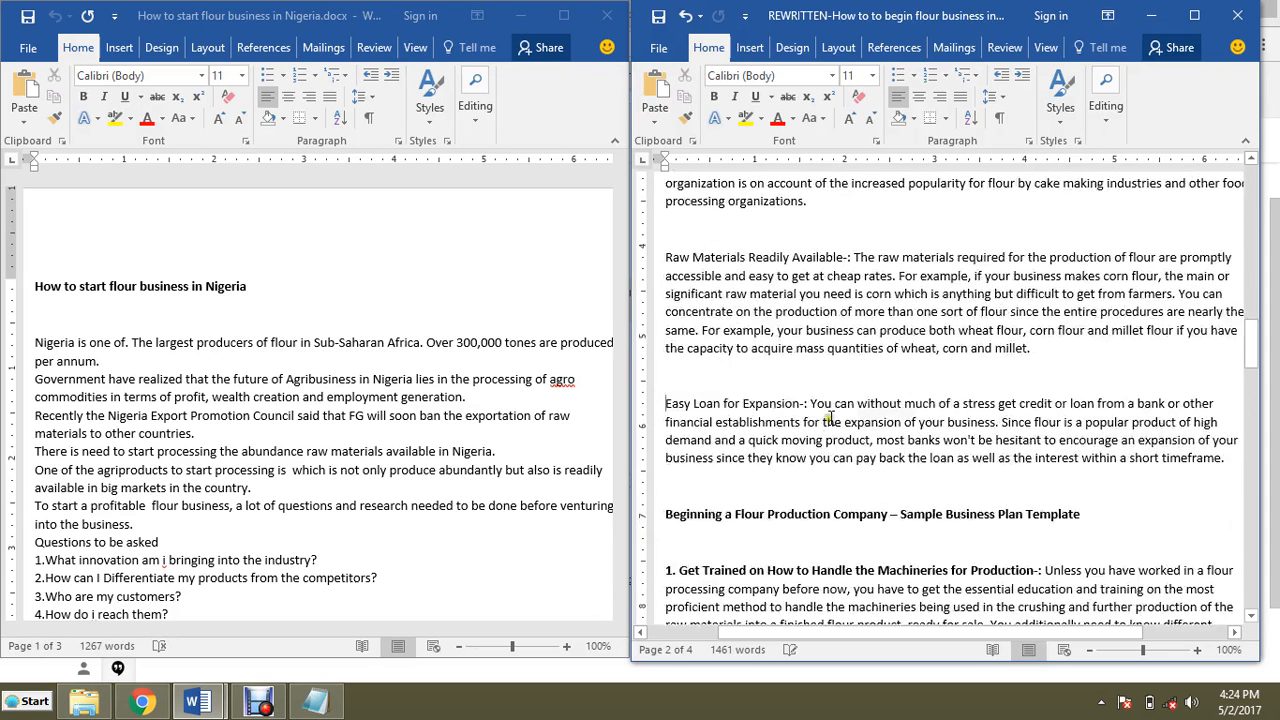
scroll(831, 401, "down", 3)
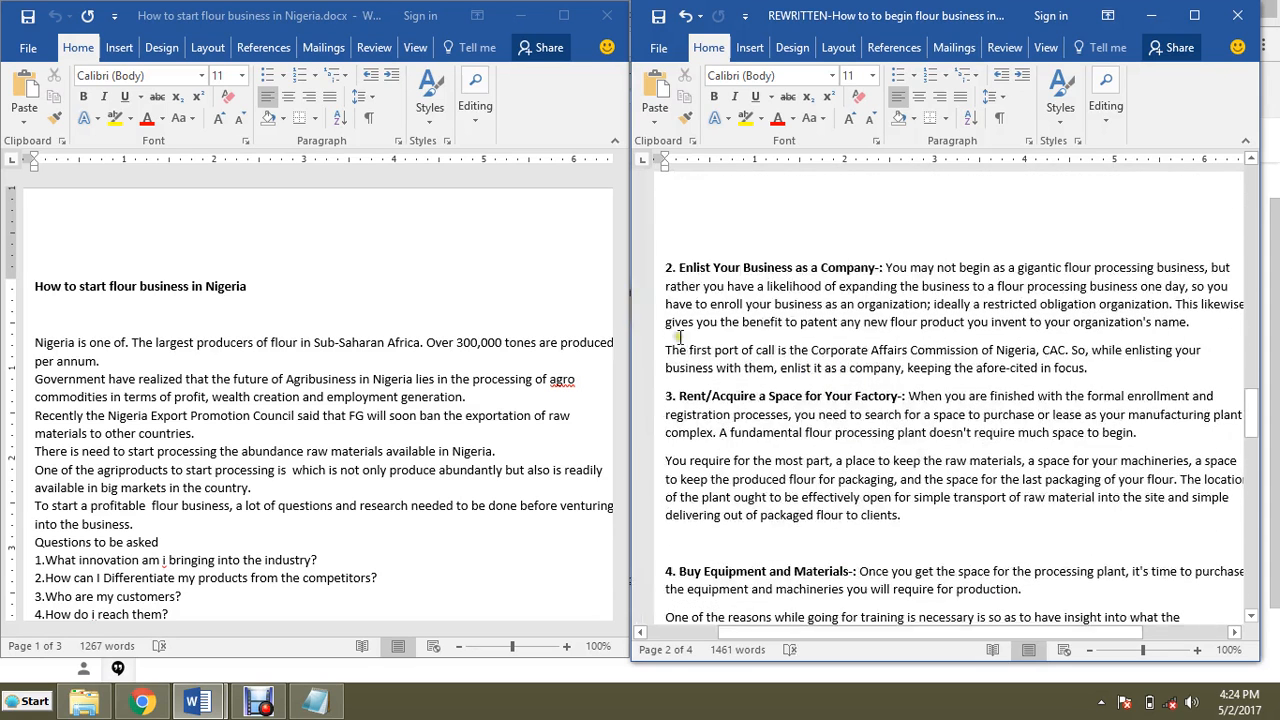
left_click_drag(679, 267, 664, 267)
key("BackSpace")
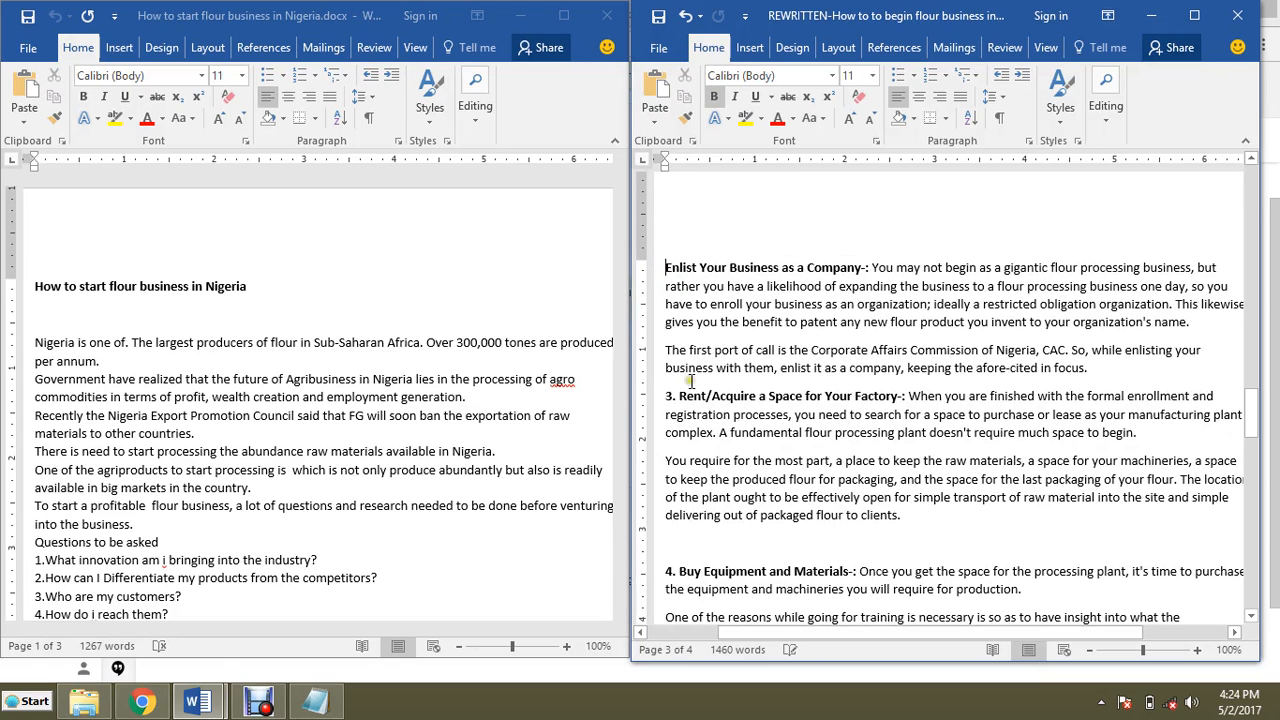
left_click_drag(678, 396, 664, 396)
key("BackSpace")
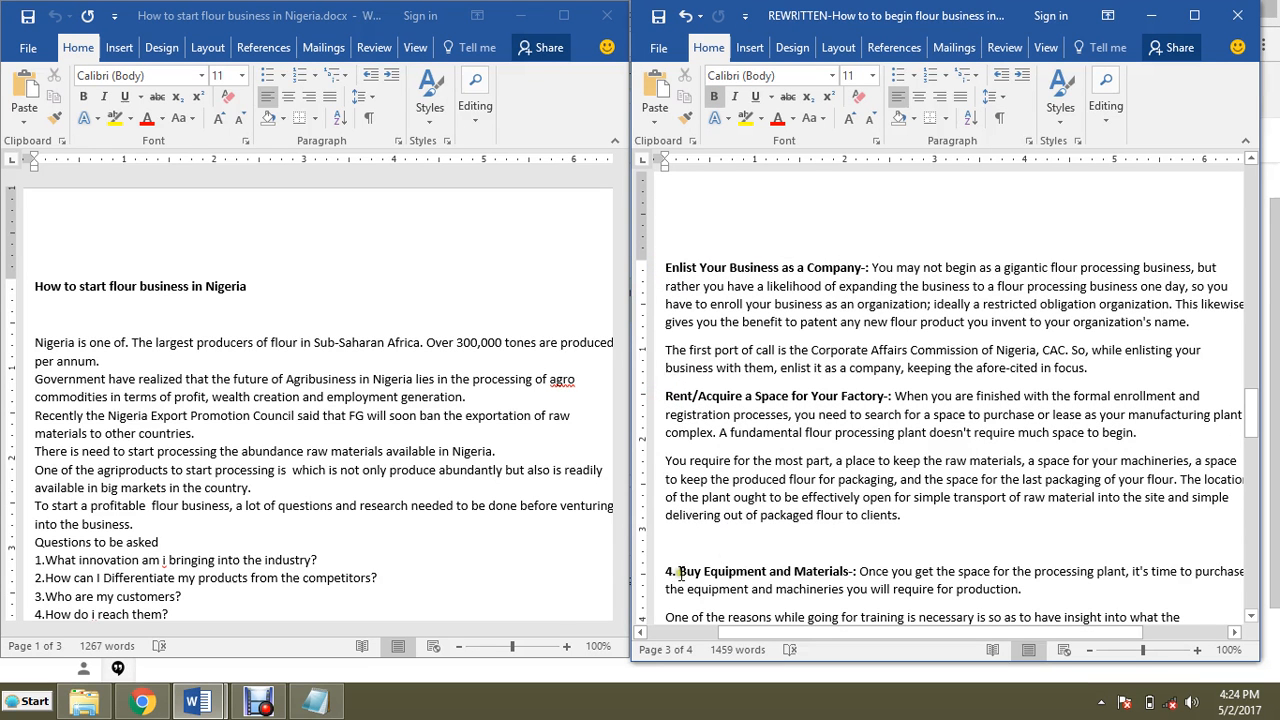
left_click_drag(679, 571, 664, 571)
key("BackSpace")
Step: Delete the leading numbers from the Get Trained, Source for Raw Materials and Discover Customers headings
scroll(740, 400, "up", 6)
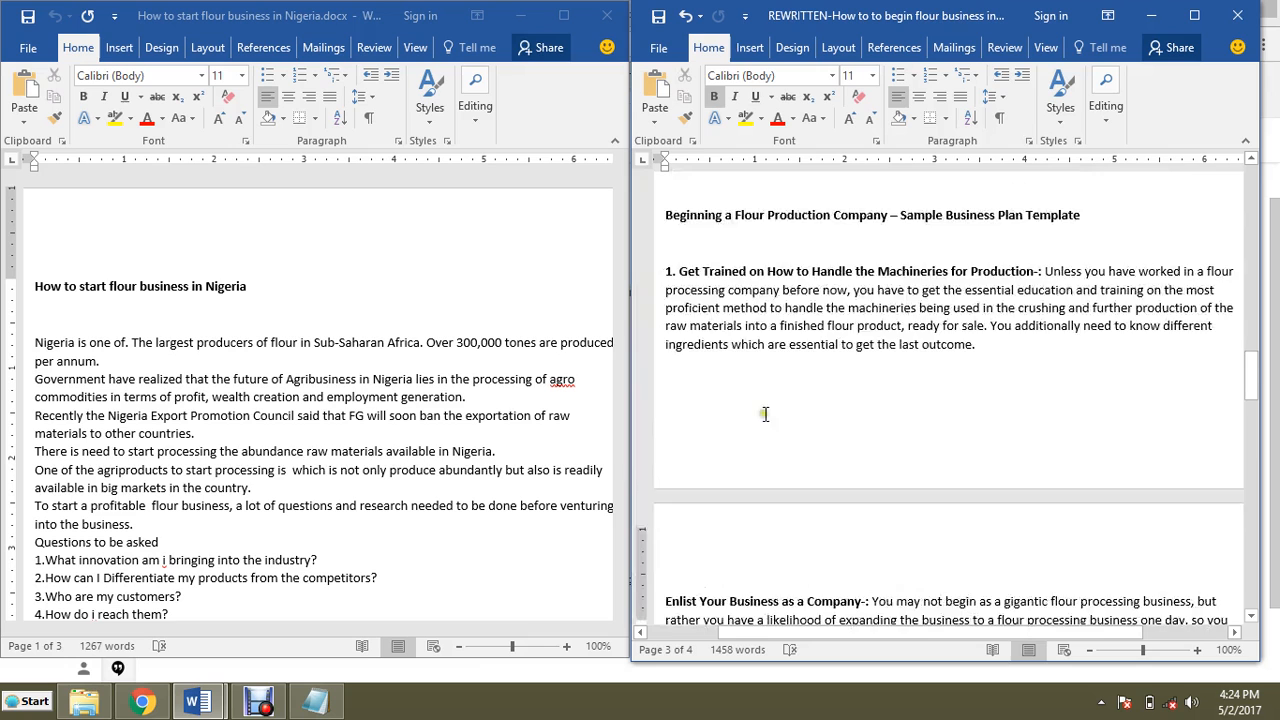
left_click(679, 295)
left_click_drag(678, 297, 665, 297)
key("BackSpace")
scroll(838, 396, "down", 10)
scroll(838, 396, "down", 4)
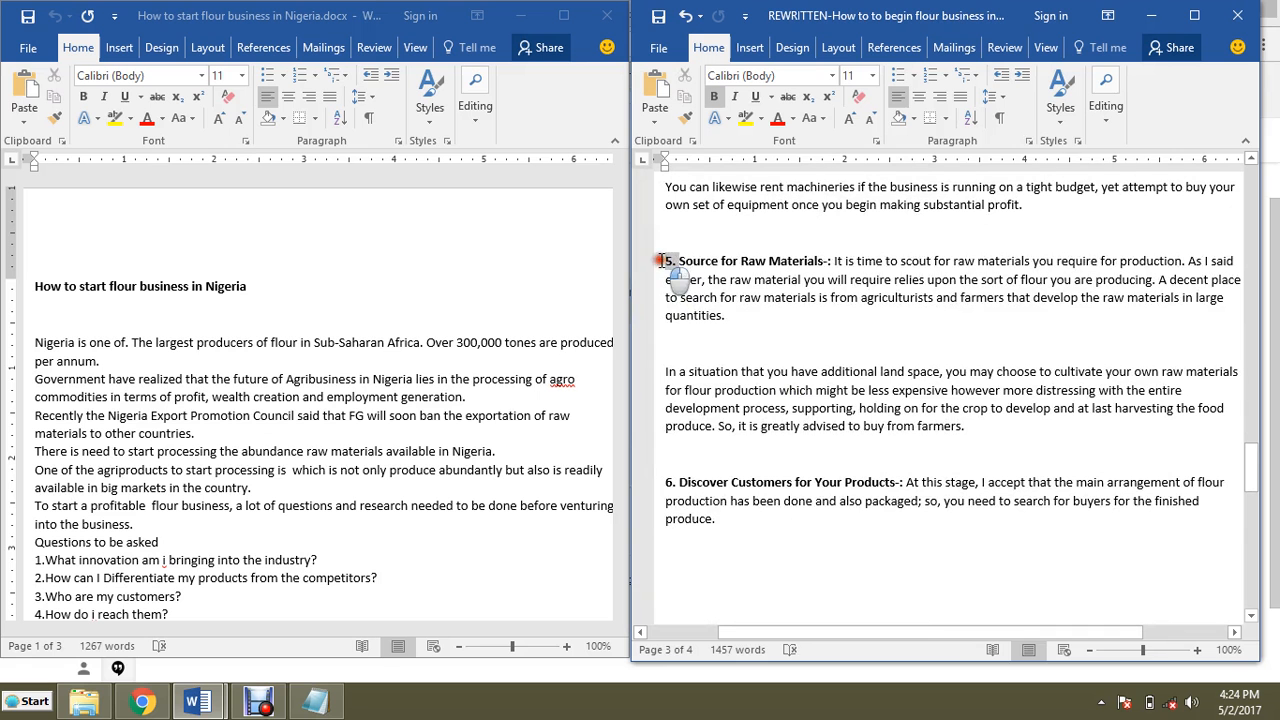
key("BackSpace")
left_click_drag(680, 483, 660, 483)
key("BackSpace")
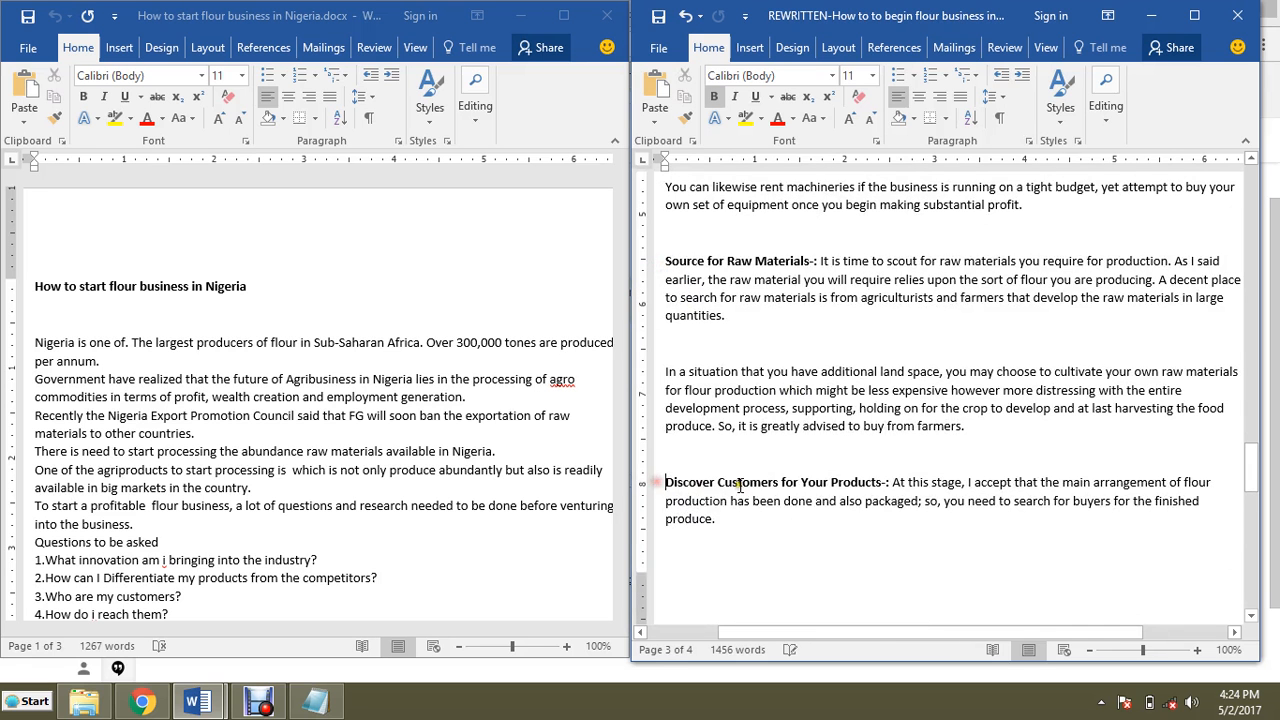
Step: Bold the lead-ins 'High Demand-:', 'Raw Materials Readily Available-:' and 'Easy Loan for Expansion-:'
scroll(704, 487, "down", 15)
scroll(768, 486, "up", 15)
scroll(768, 486, "up", 15)
scroll(768, 486, "down", 2)
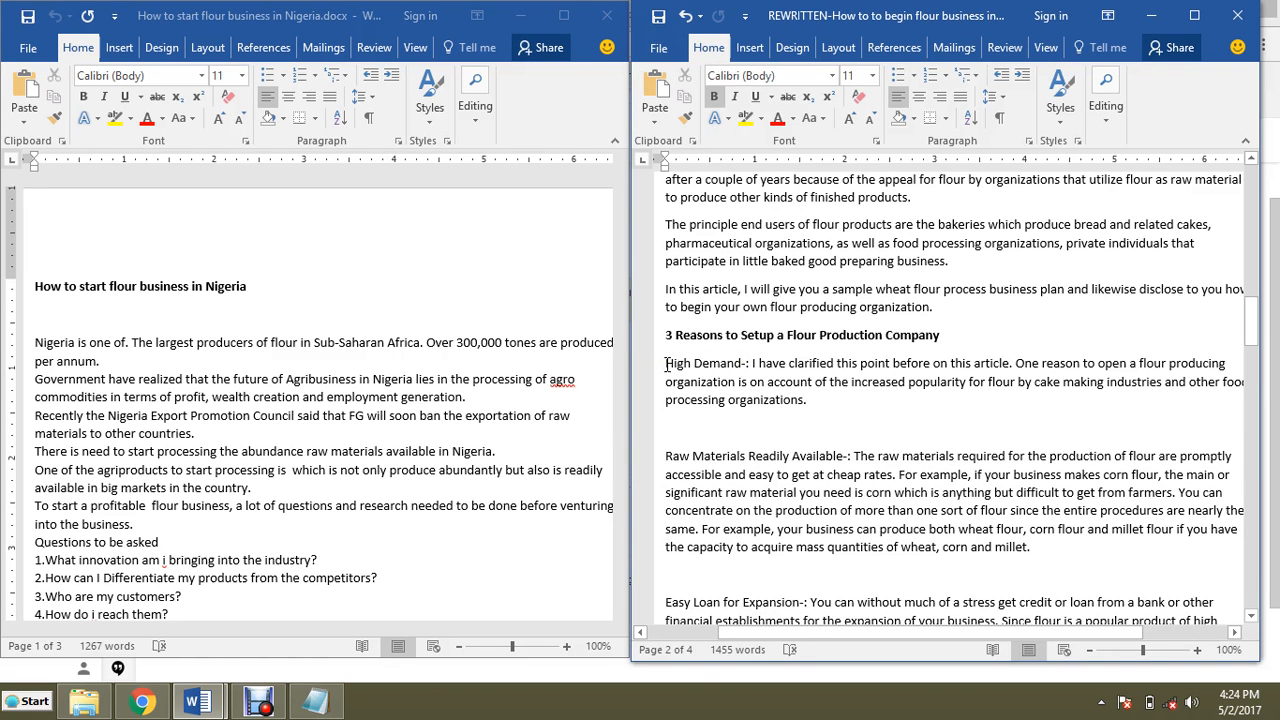
left_click_drag(667, 363, 750, 367)
key("ctrl+b")
left_click(712, 456)
left_click_drag(664, 457, 849, 456)
key("ctrl+b")
scroll(848, 456, "down", 3)
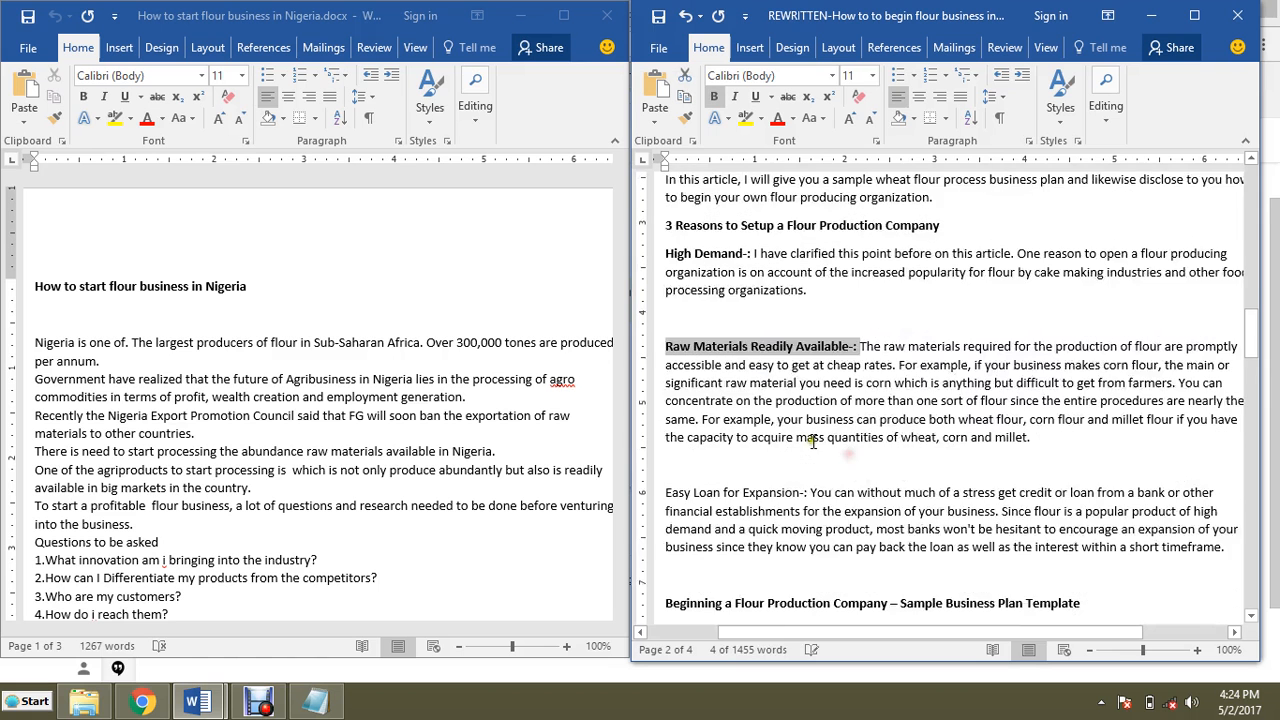
left_click_drag(665, 467, 793, 467)
key("ctrl+b")
Step: Split the Raw Materials Readily Available paragraph into separate paragraphs at each 'For example' and at 'You can concentrate'
scroll(786, 443, "down", 6)
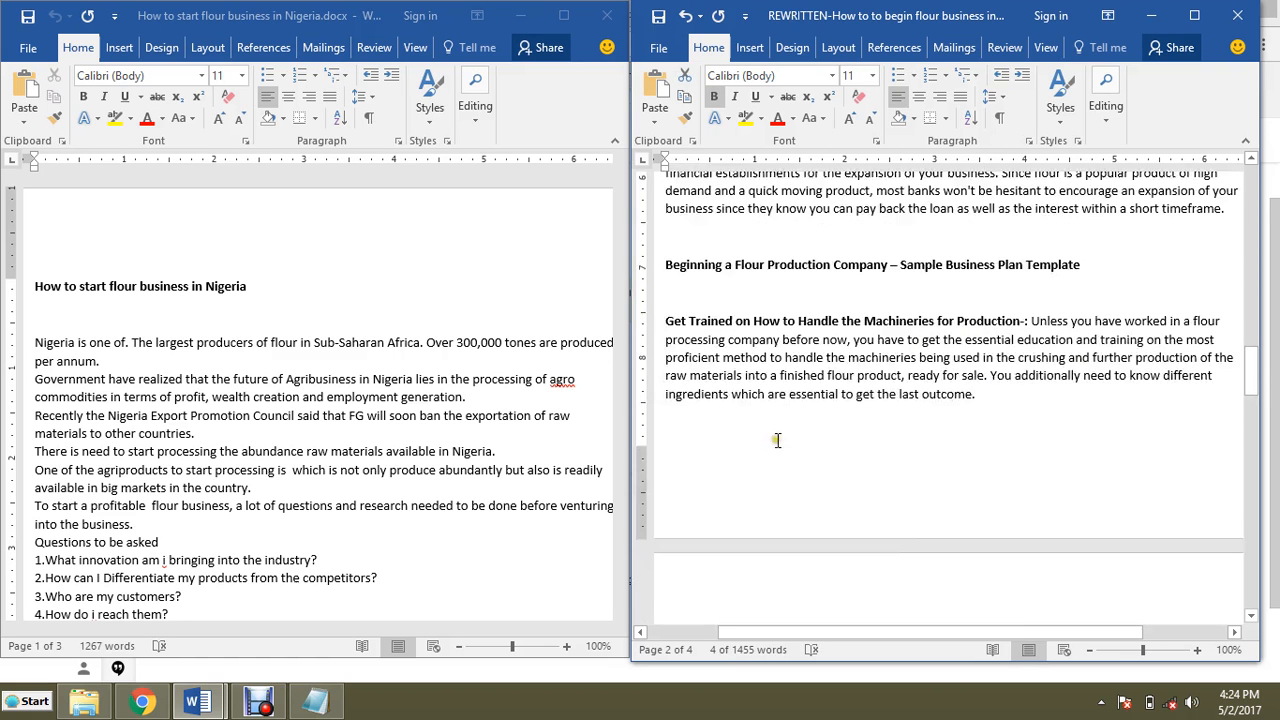
left_click(785, 376)
scroll(836, 400, "up", 3)
scroll(838, 401, "up", 2)
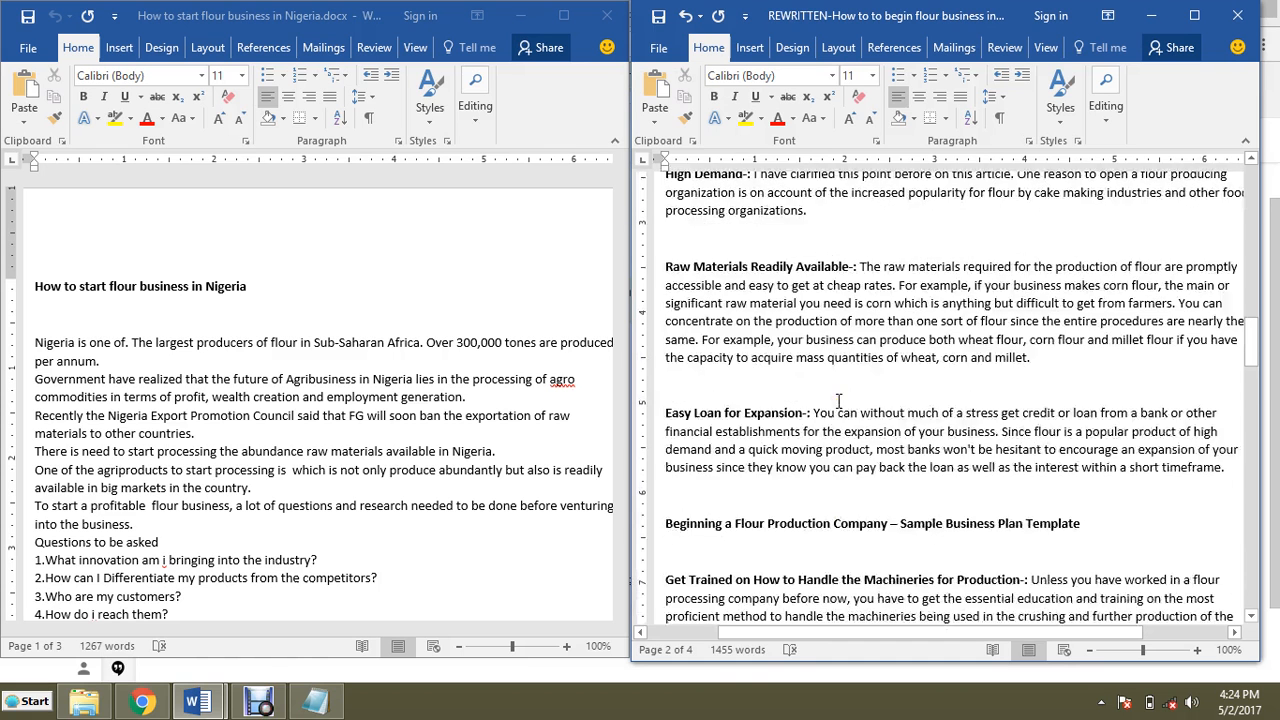
scroll(838, 401, "up", 1)
scroll(1075, 345, "down", 1)
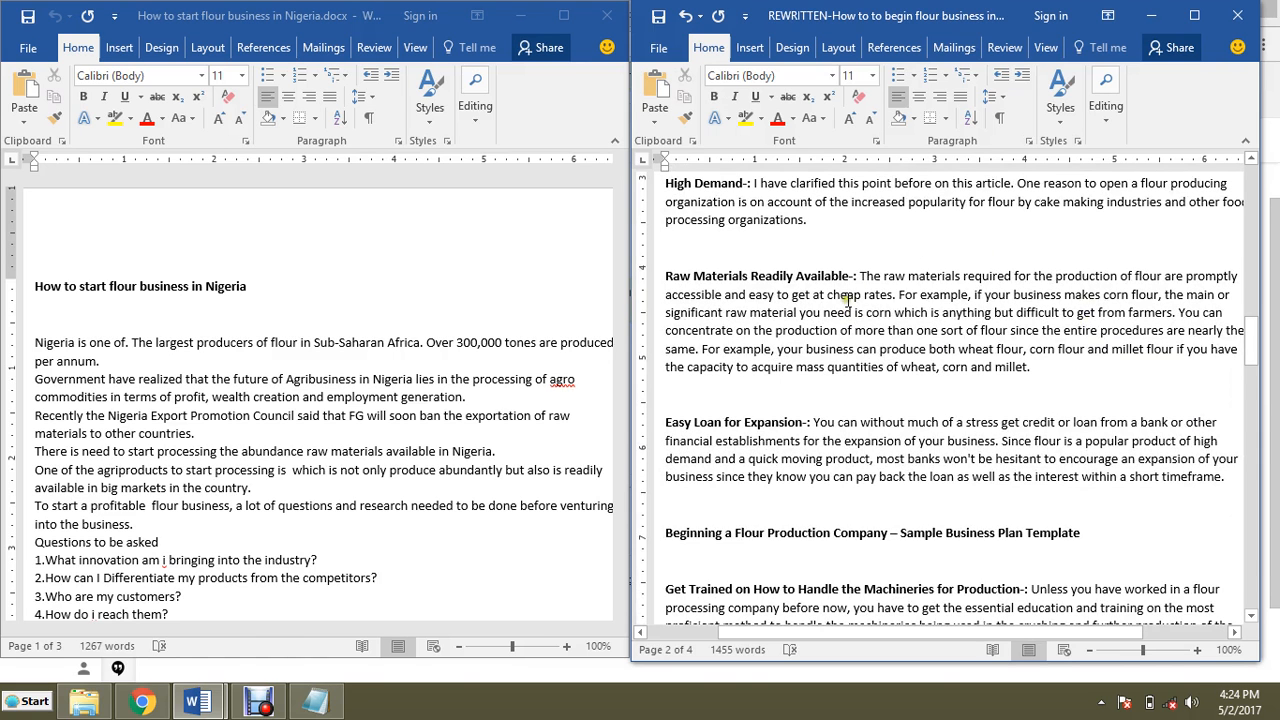
left_click(899, 296)
key("Return")
left_click(951, 341)
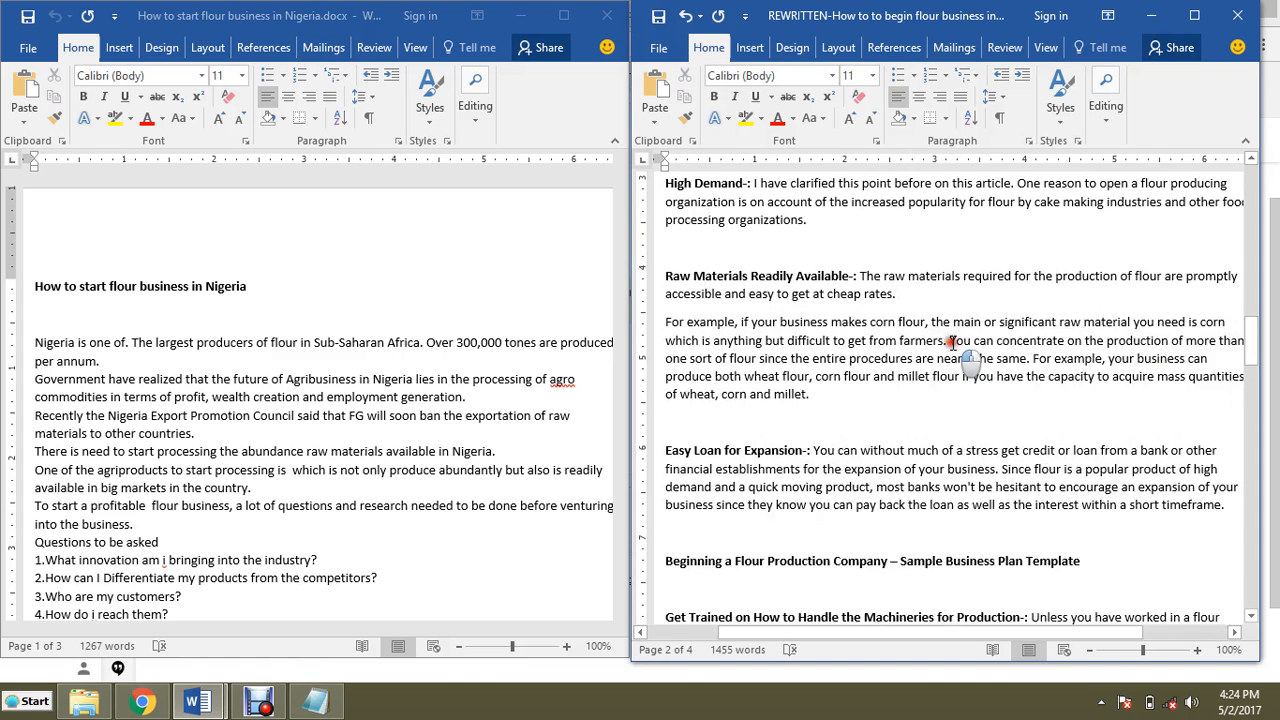
key("Return")
left_click(760, 386)
key("Return")
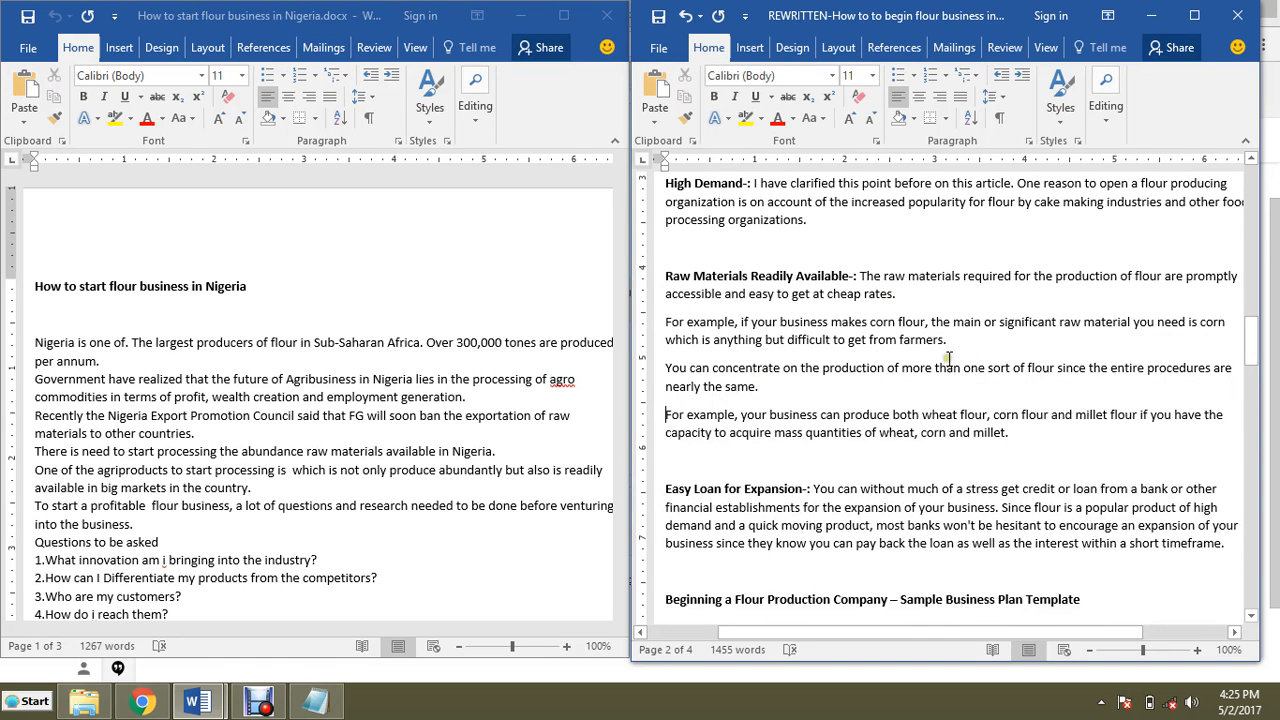
Step: Rejoin both 'For example' sentences to the paragraphs before them, leaving 'You can concentrate…' as its own paragraph
scroll(949, 356, "up", 2)
scroll(949, 356, "down", 2)
scroll(953, 356, "down", 1)
left_click(810, 341)
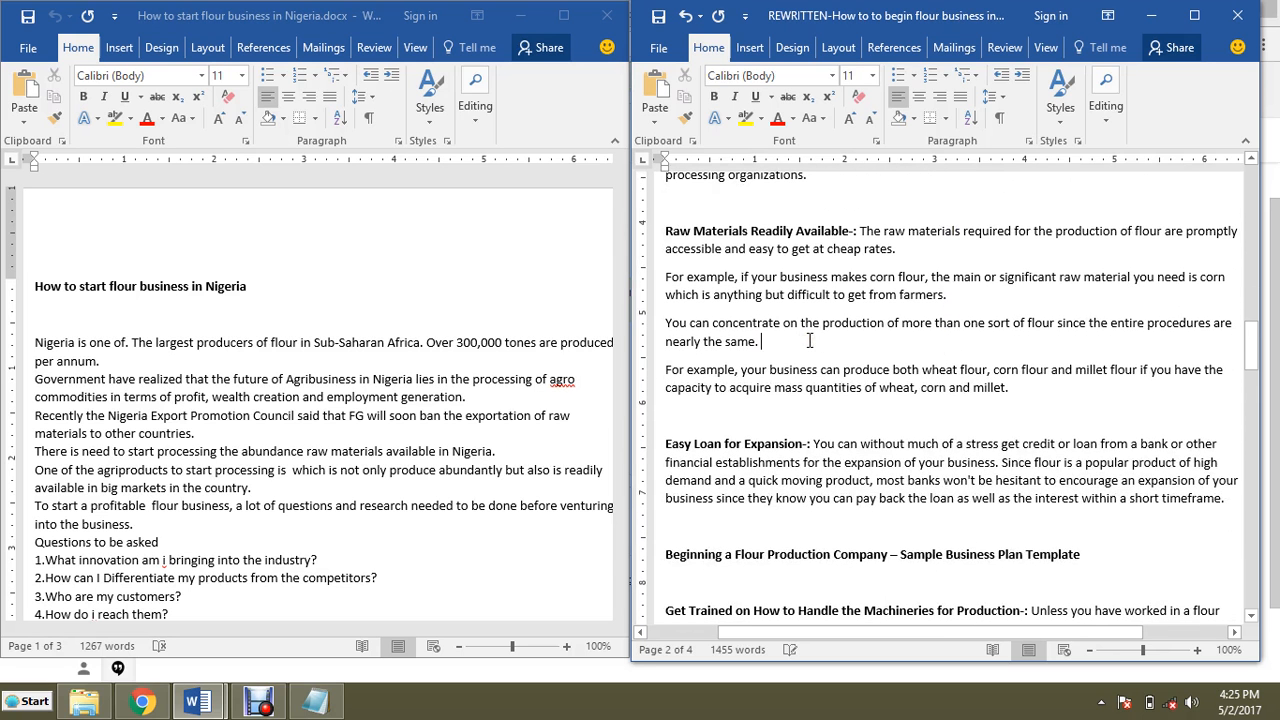
key("Delete")
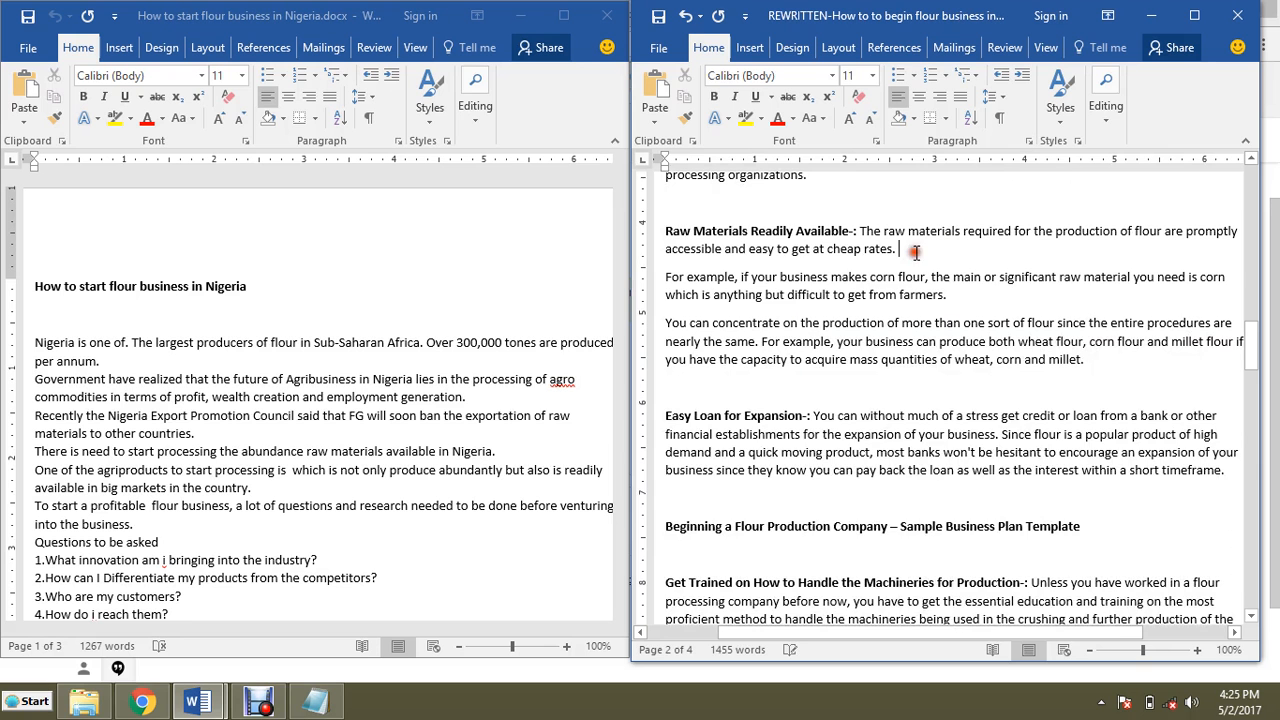
left_click(905, 258)
key("Delete")
Step: Split the Easy Loan for Expansion paragraph so 'Since flour is a popular product…' starts a new paragraph
scroll(945, 306, "down", 2)
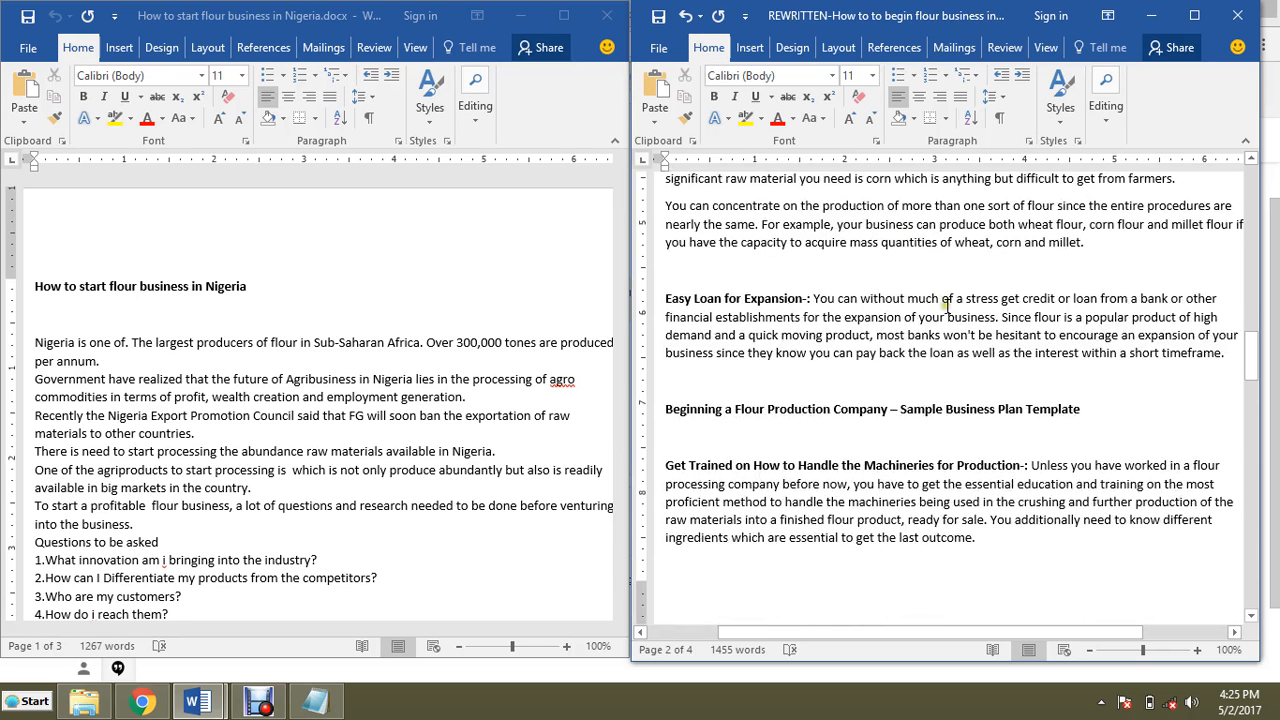
left_click(1001, 317)
key("Return")
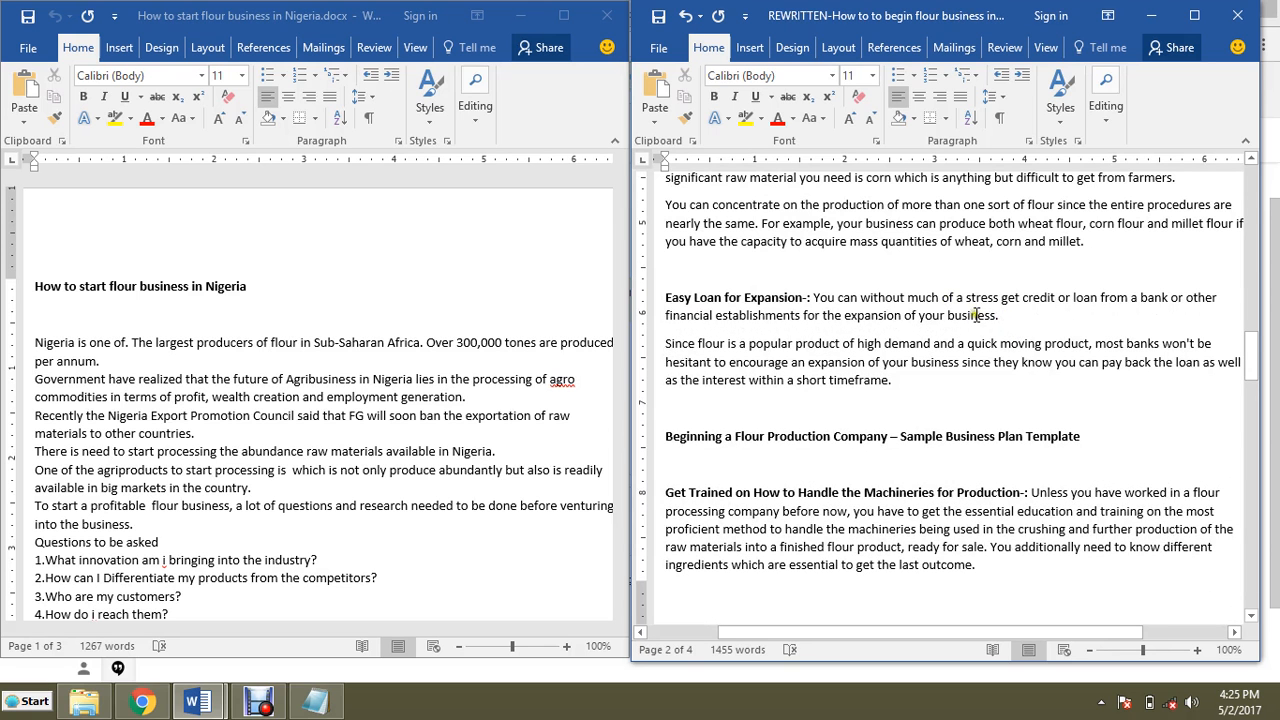
scroll(985, 310, "down", 5)
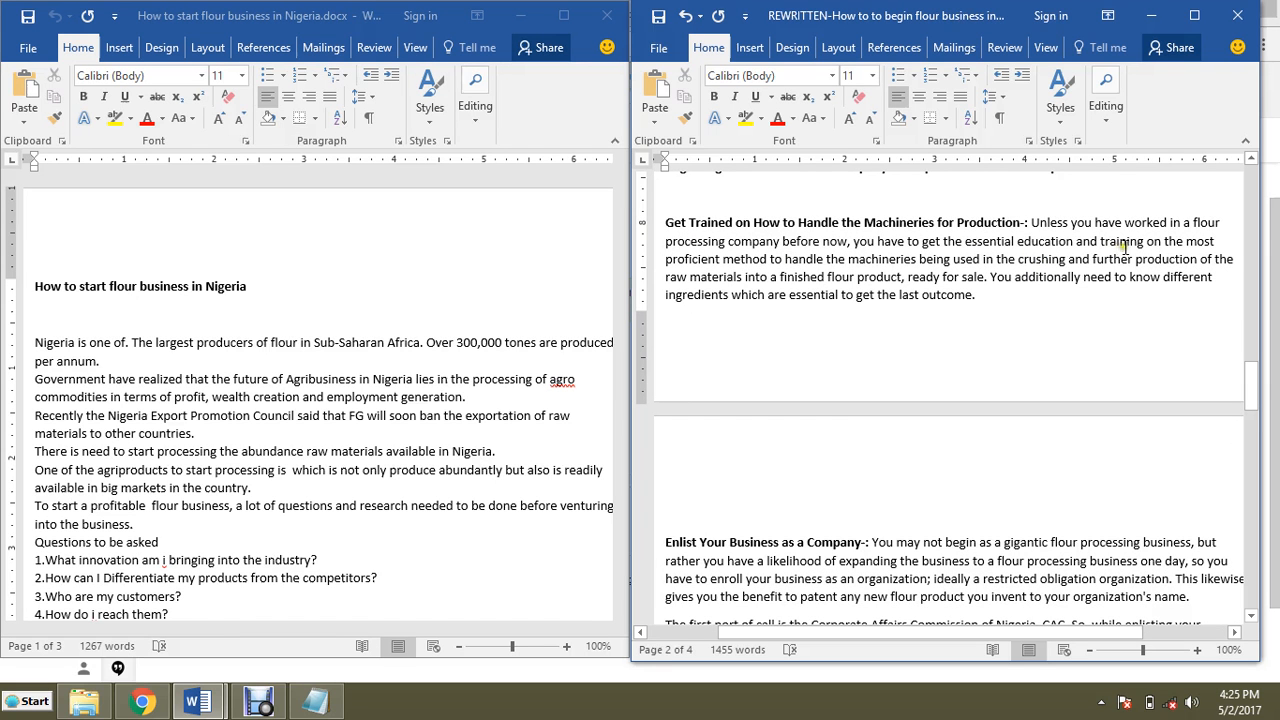
scroll(1020, 268, "up", 2)
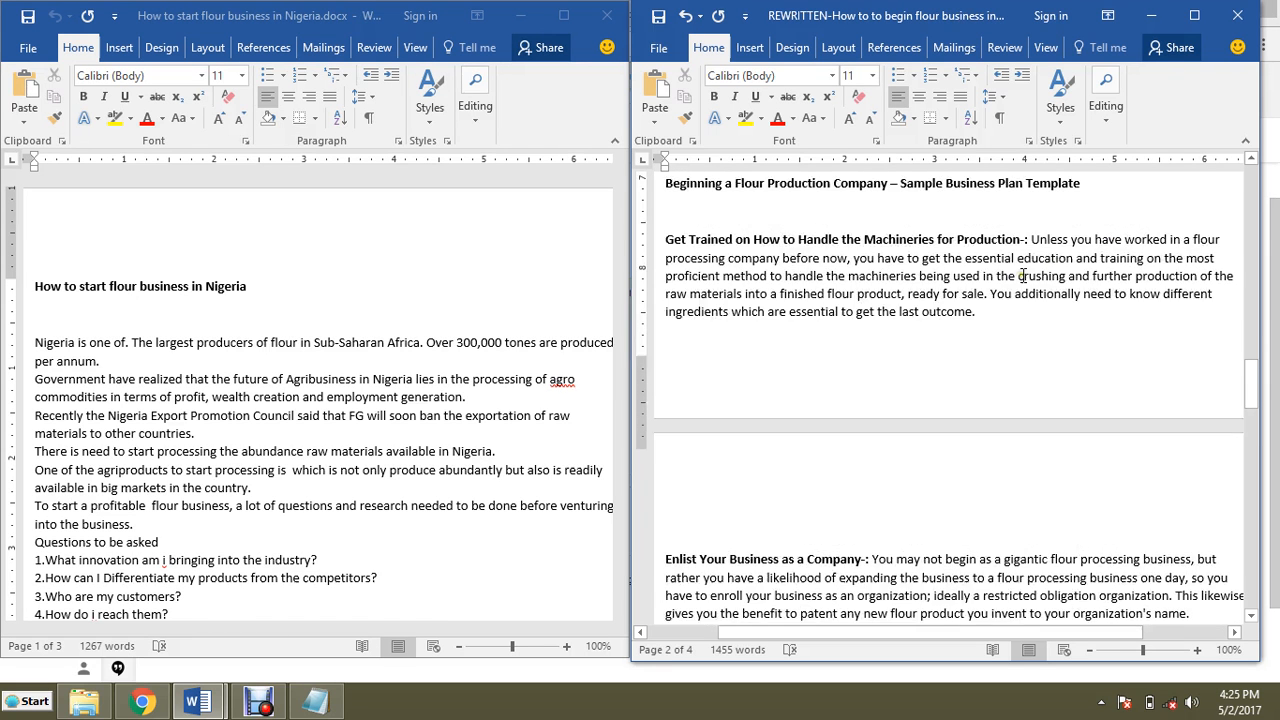
Step: Scroll through the opening sections of the rewritten article to review them
scroll(1025, 275, "up", 20)
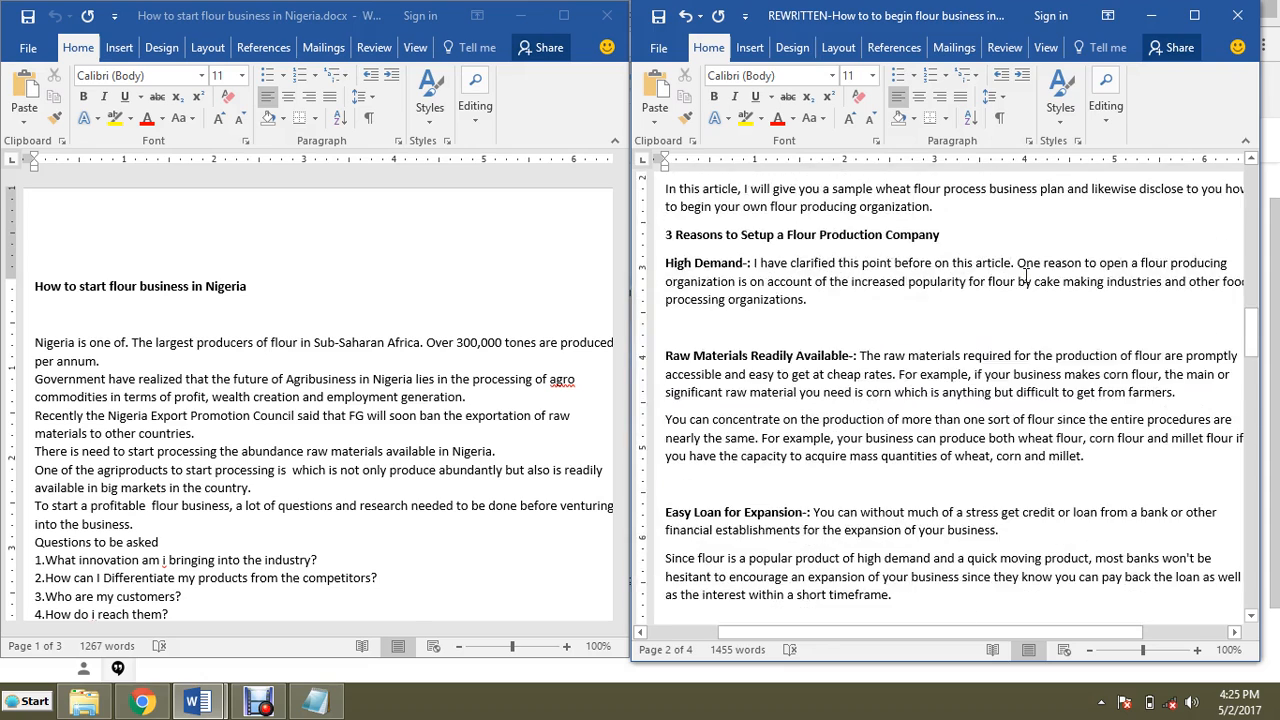
scroll(1025, 275, "up", 10)
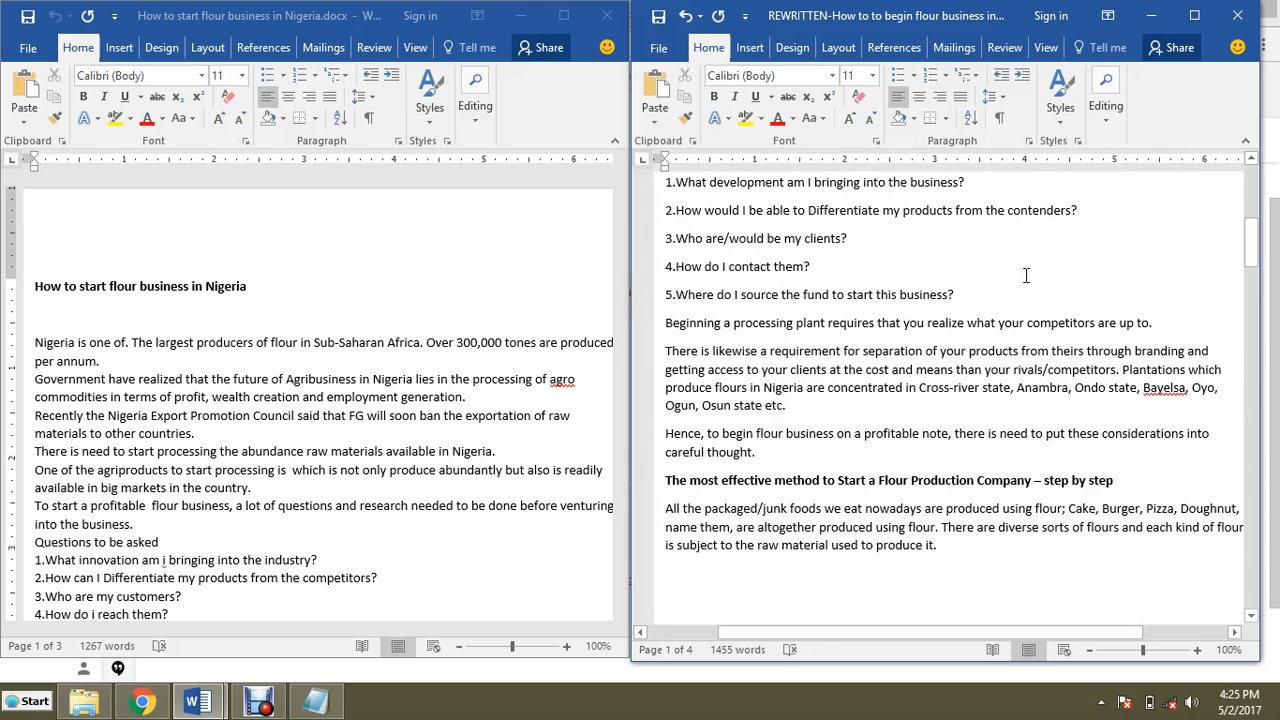
scroll(1025, 275, "up", 10)
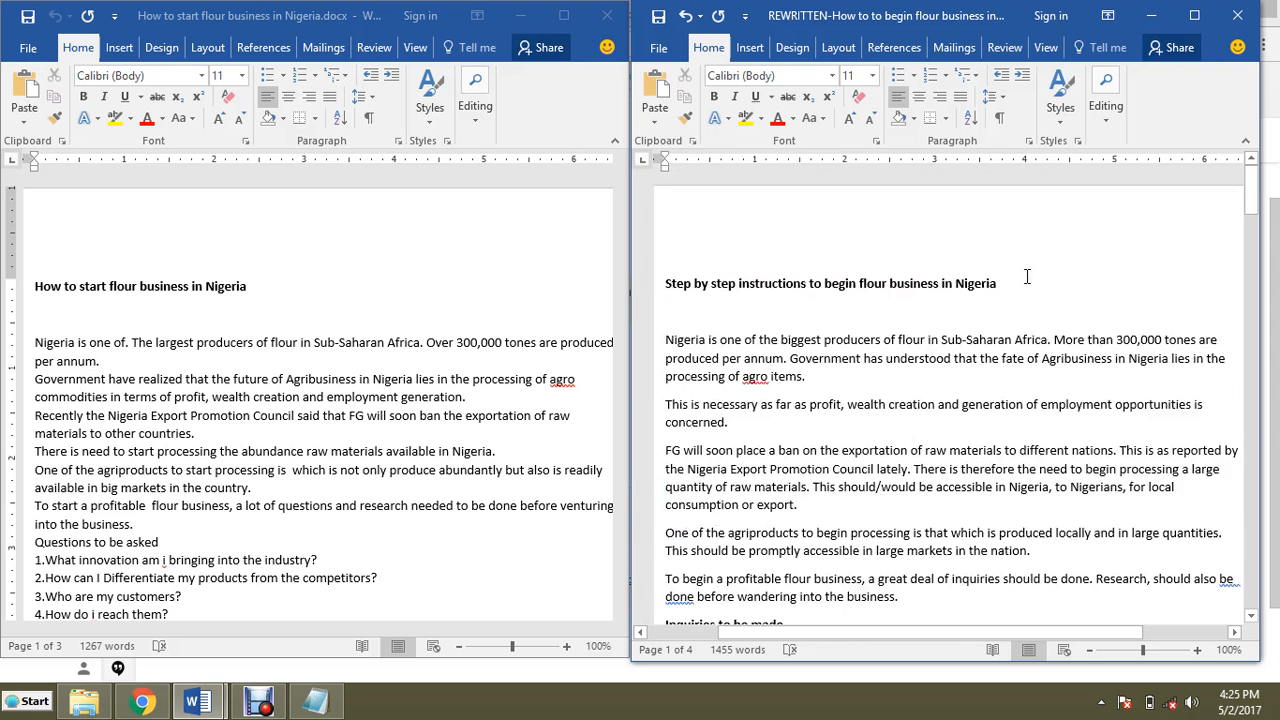
scroll(1026, 276, "up", 1)
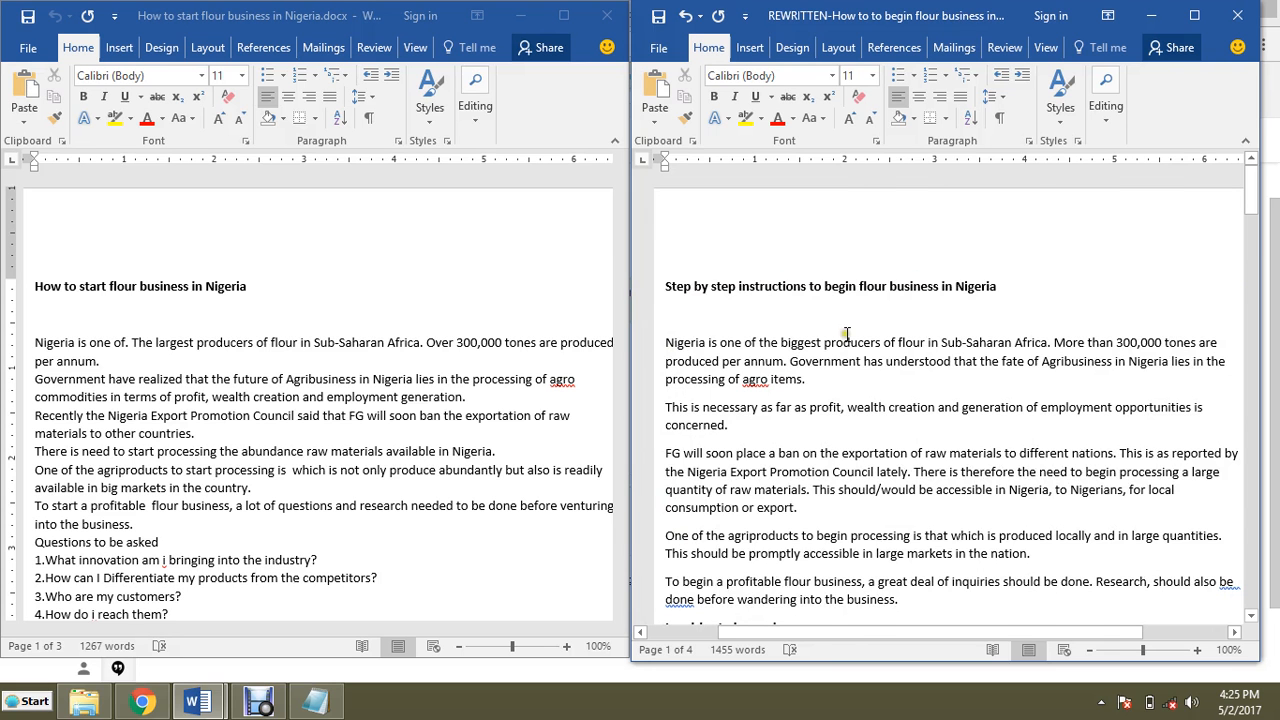
scroll(850, 335, "down", 3)
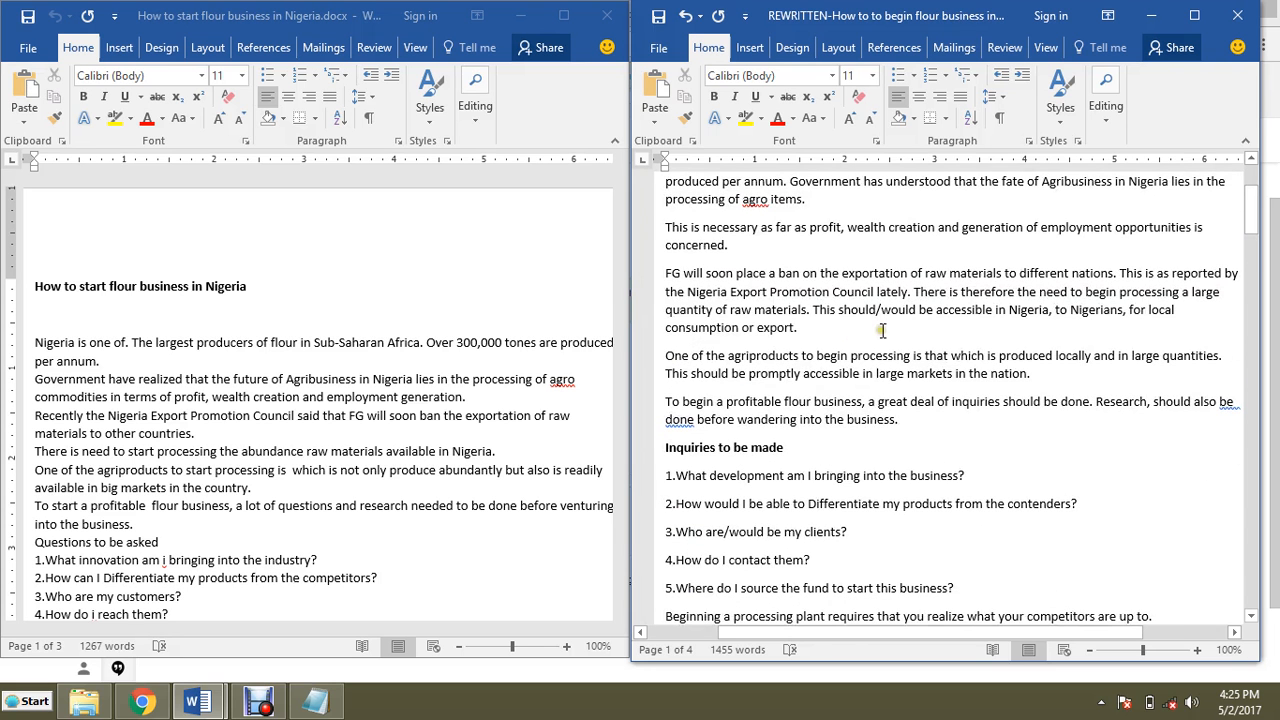
scroll(885, 331, "down", 2)
scroll(886, 331, "down", 5)
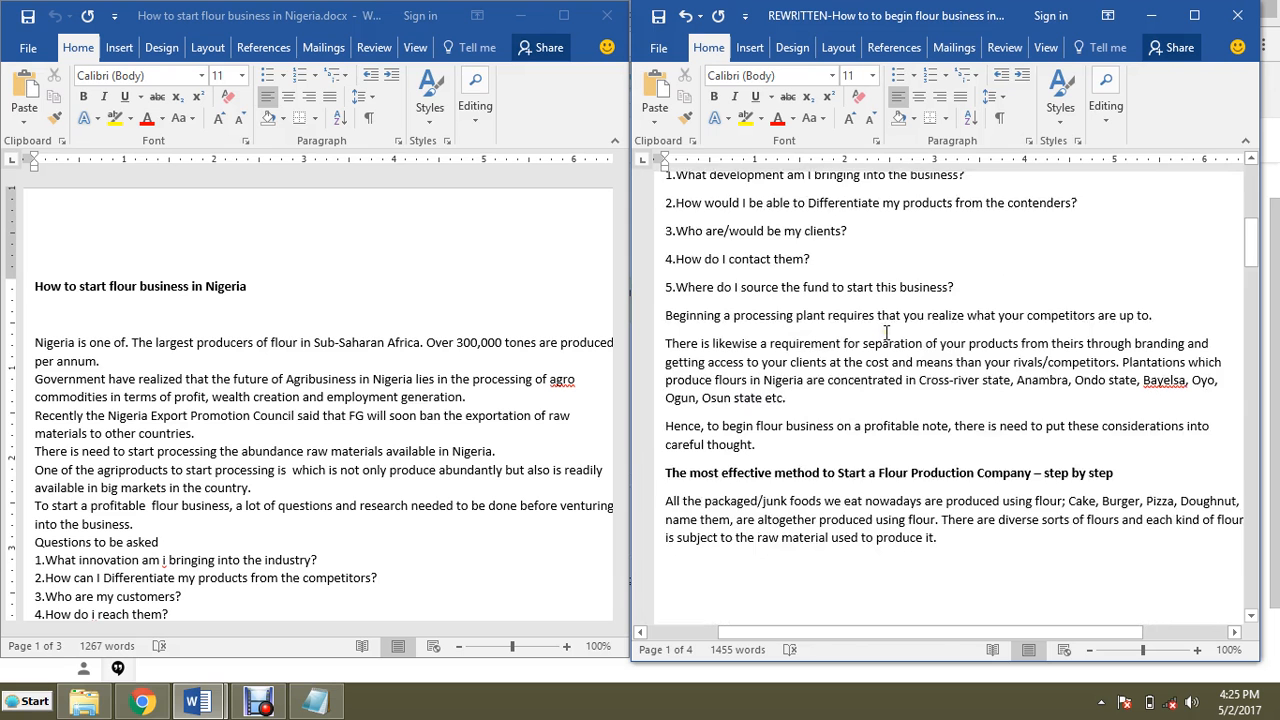
Step: Try deleting the numbers from the five 'Inquiries to be made' questions, then undo those deletions
scroll(886, 331, "up", 3)
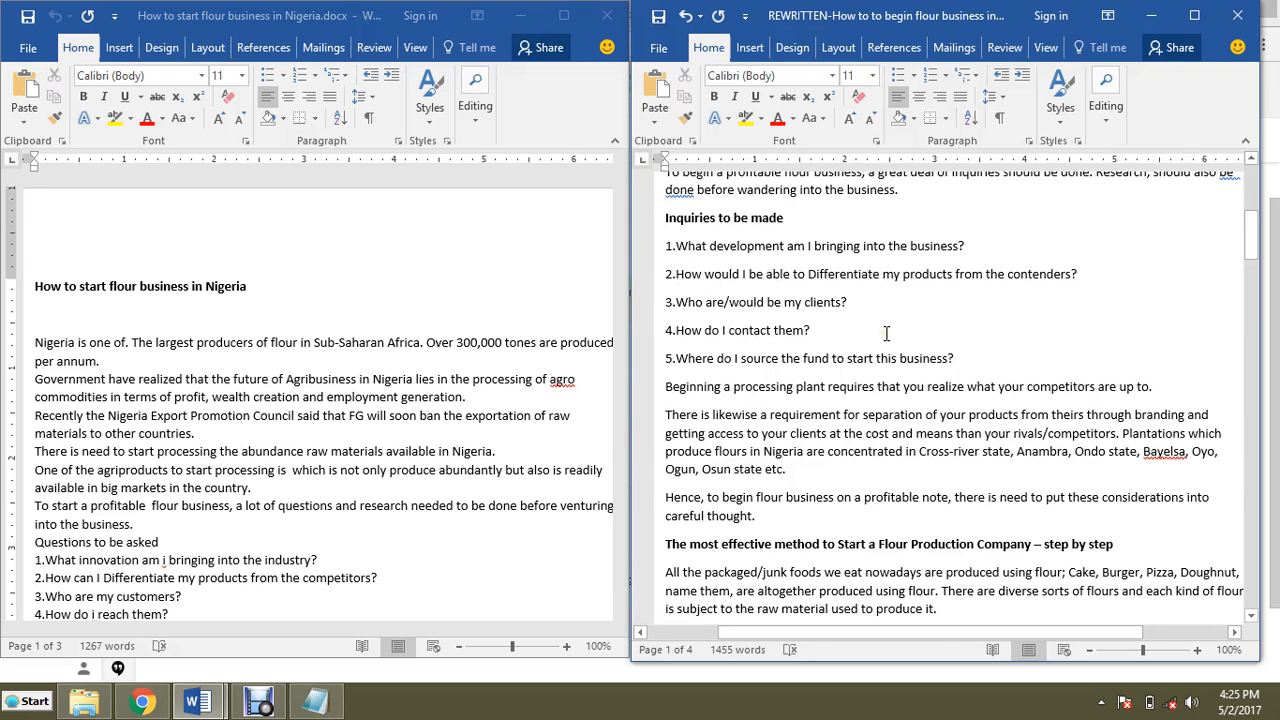
scroll(886, 333, "up", 1)
left_click_drag(665, 296, 677, 408)
key("BackSpace")
key("BackSpace")
key("BackSpace")
key("BackSpace")
key("BackSpace")
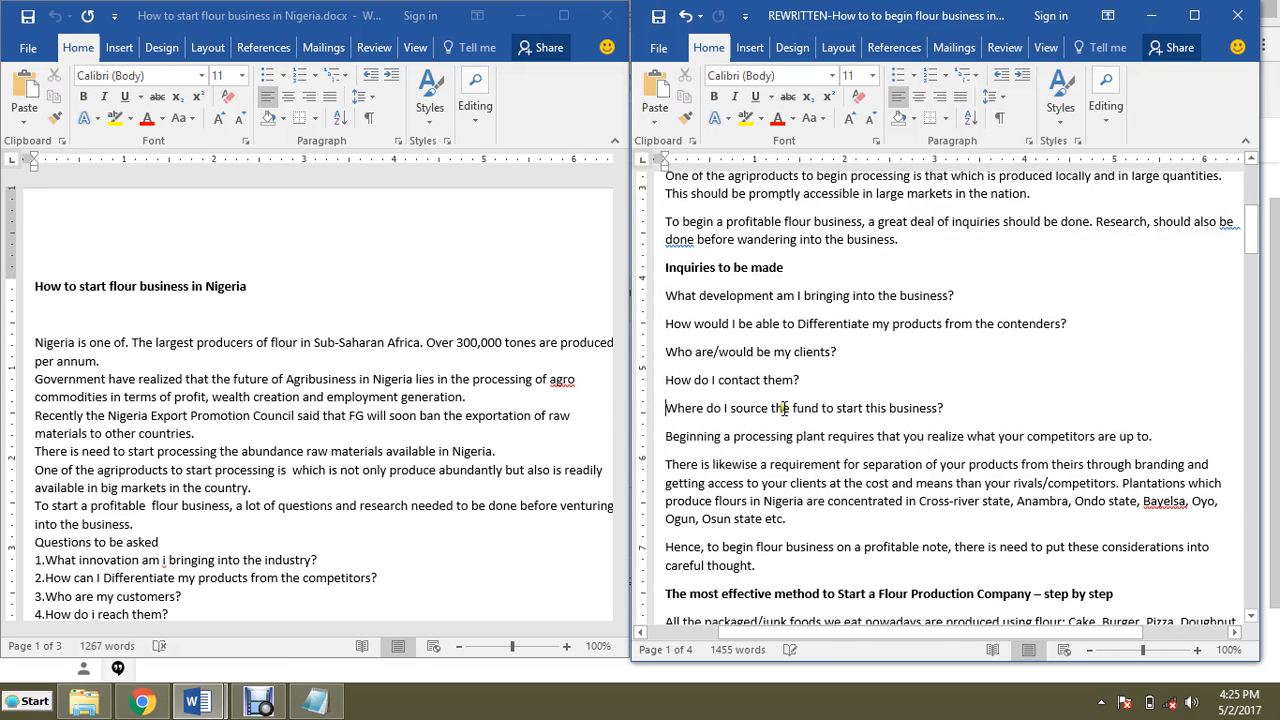
left_click(666, 296)
key("ctrl+z")
key("ctrl+z")
key("ctrl+z")
key("ctrl+z")
key("ctrl+z")
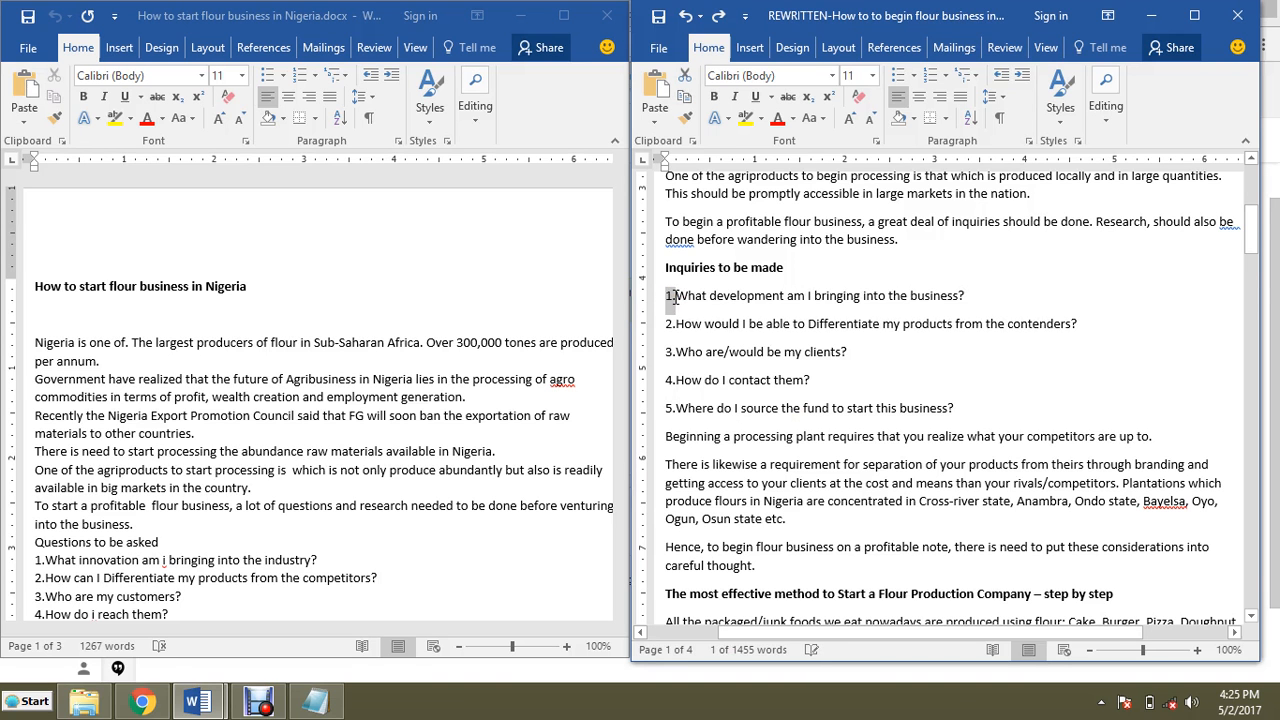
Step: Scroll through the rewritten article's opening paragraphs to inspect them again
left_click(714, 330)
scroll(762, 338, "down", 3)
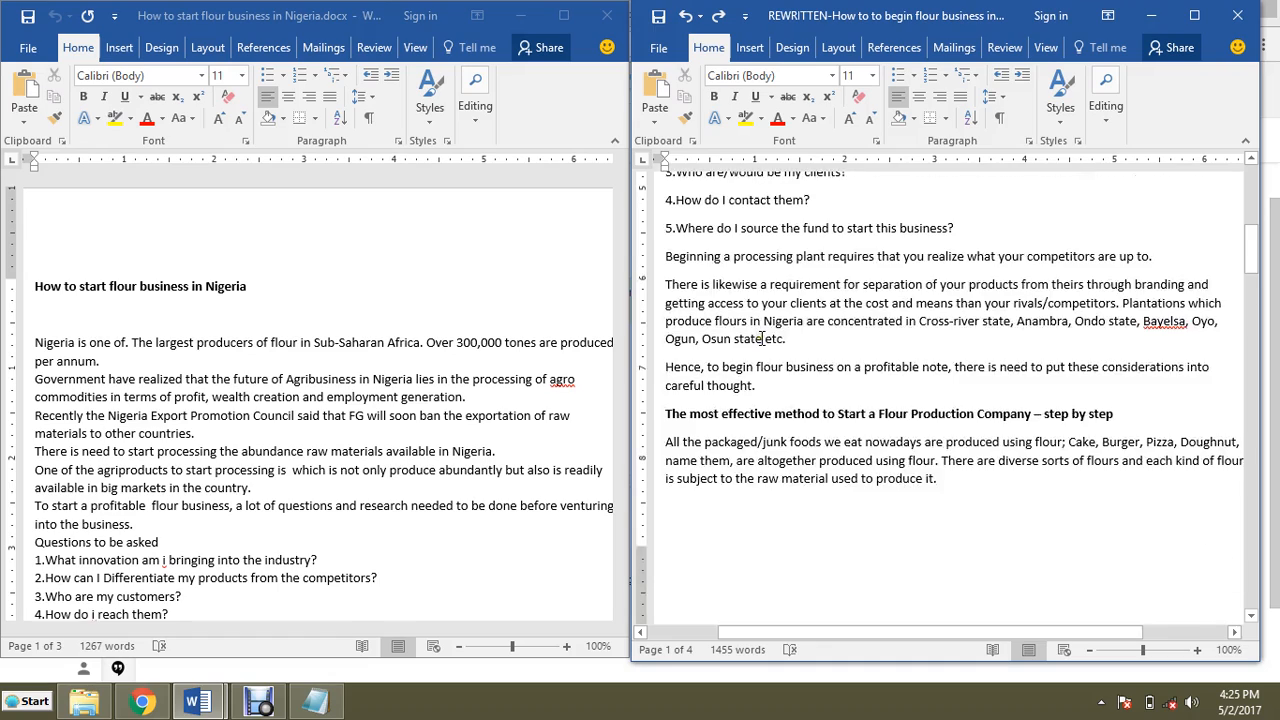
scroll(762, 338, "down", 10)
scroll(757, 340, "down", 2)
scroll(760, 336, "up", 6)
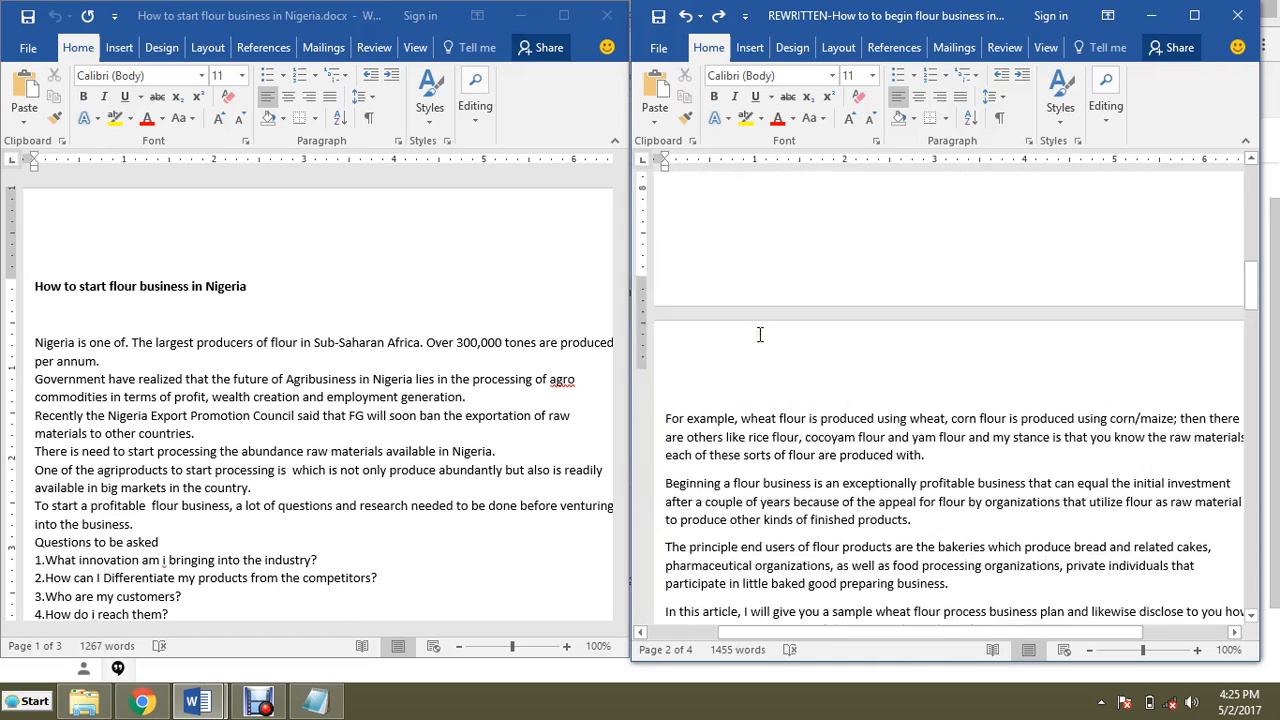
scroll(760, 335, "up", 10)
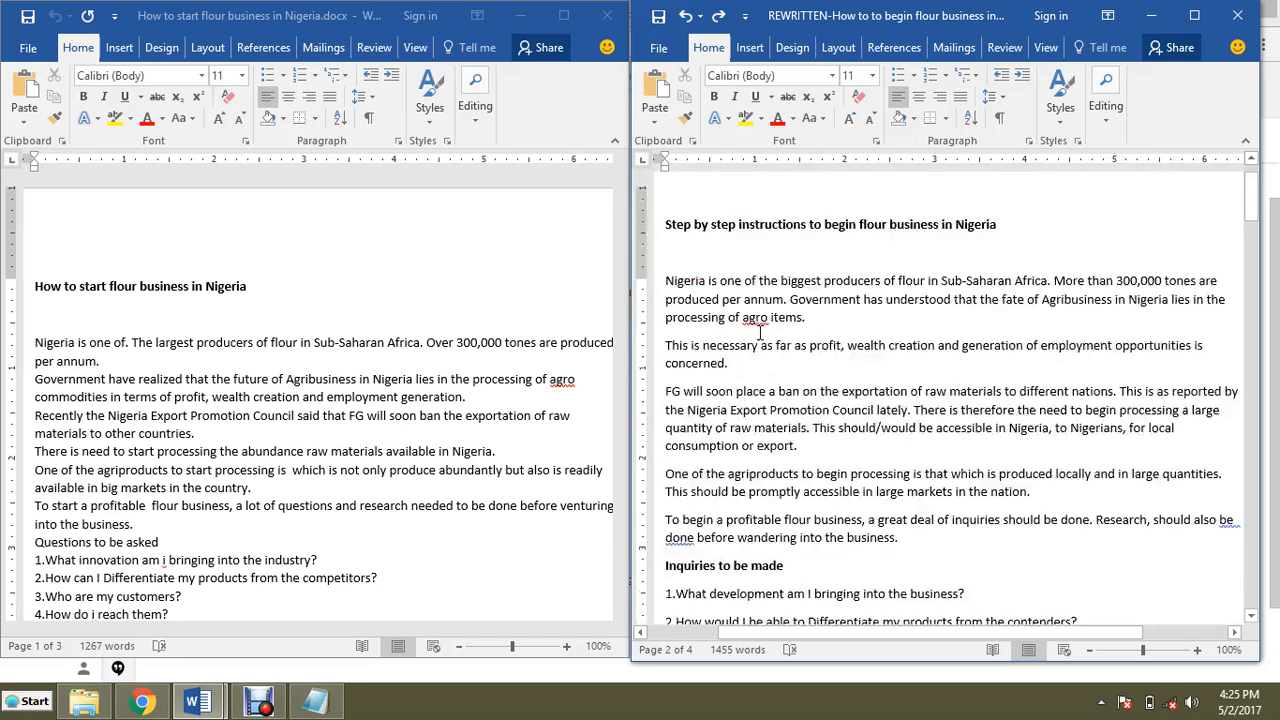
scroll(760, 333, "up", 2)
scroll(760, 334, "down", 3)
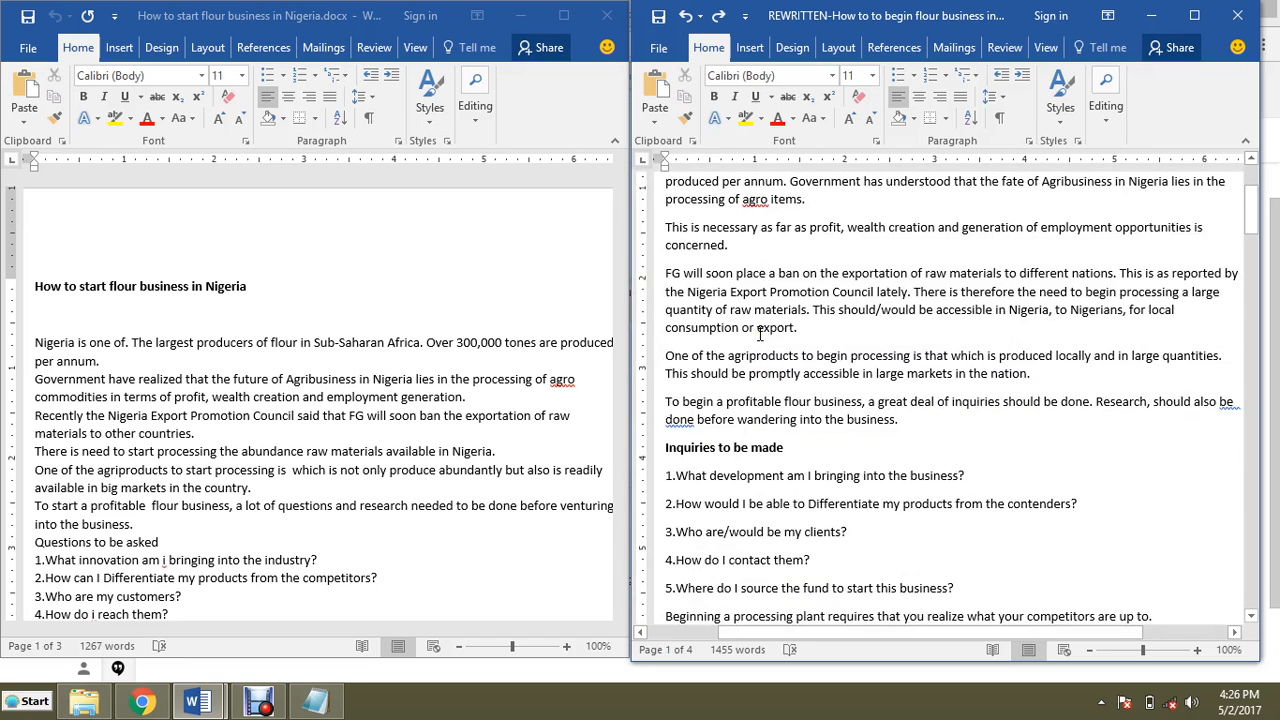
scroll(760, 335, "down", 2)
Step: Ignore the proofing flag on 'be done' in the paragraph before 'Inquiries to be made'
left_click(675, 334)
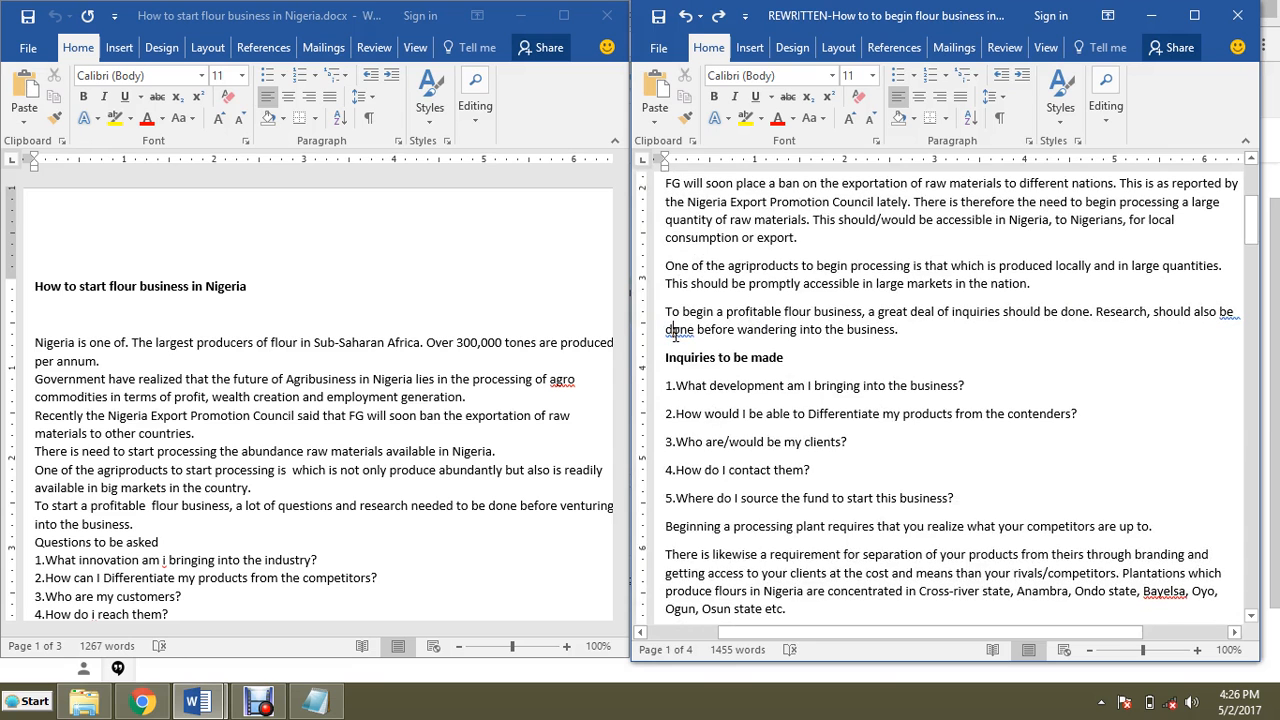
right_click(708, 342)
left_click(751, 347)
Step: Scroll through the rest of the rewritten article down to its final paragraphs
scroll(754, 345, "down", 10)
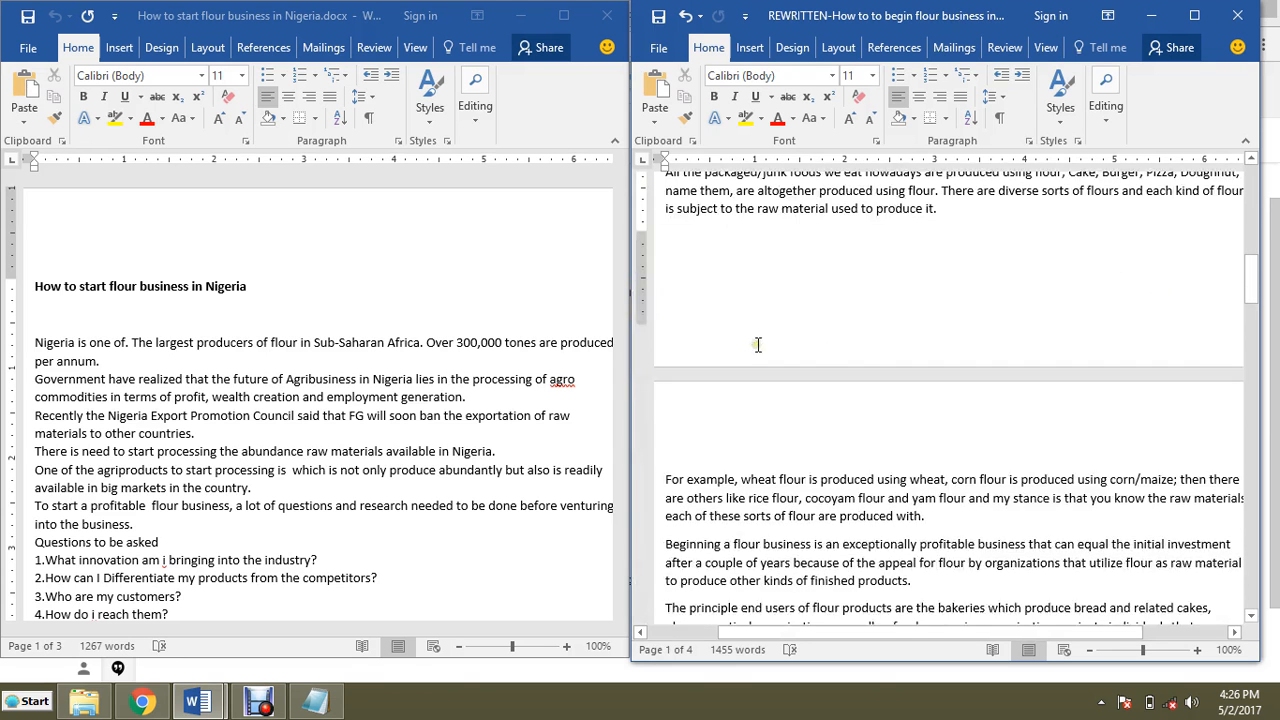
scroll(758, 345, "down", 12)
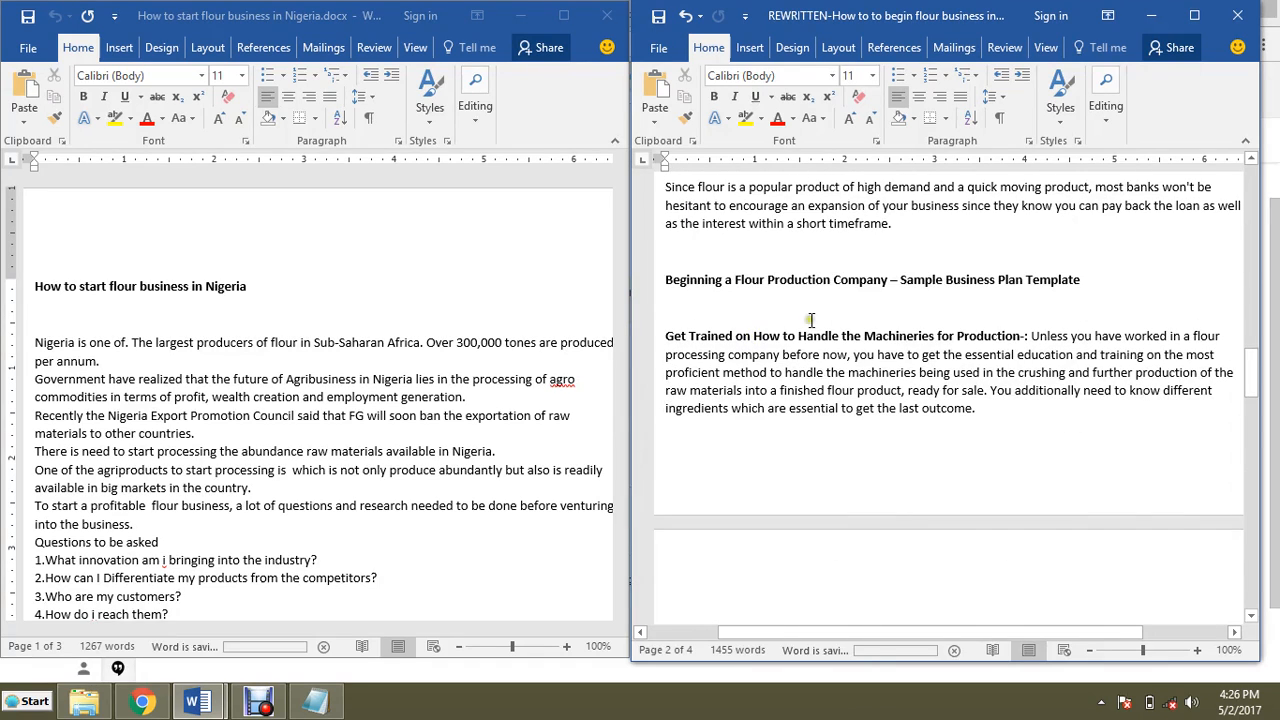
scroll(845, 343, "down", 15)
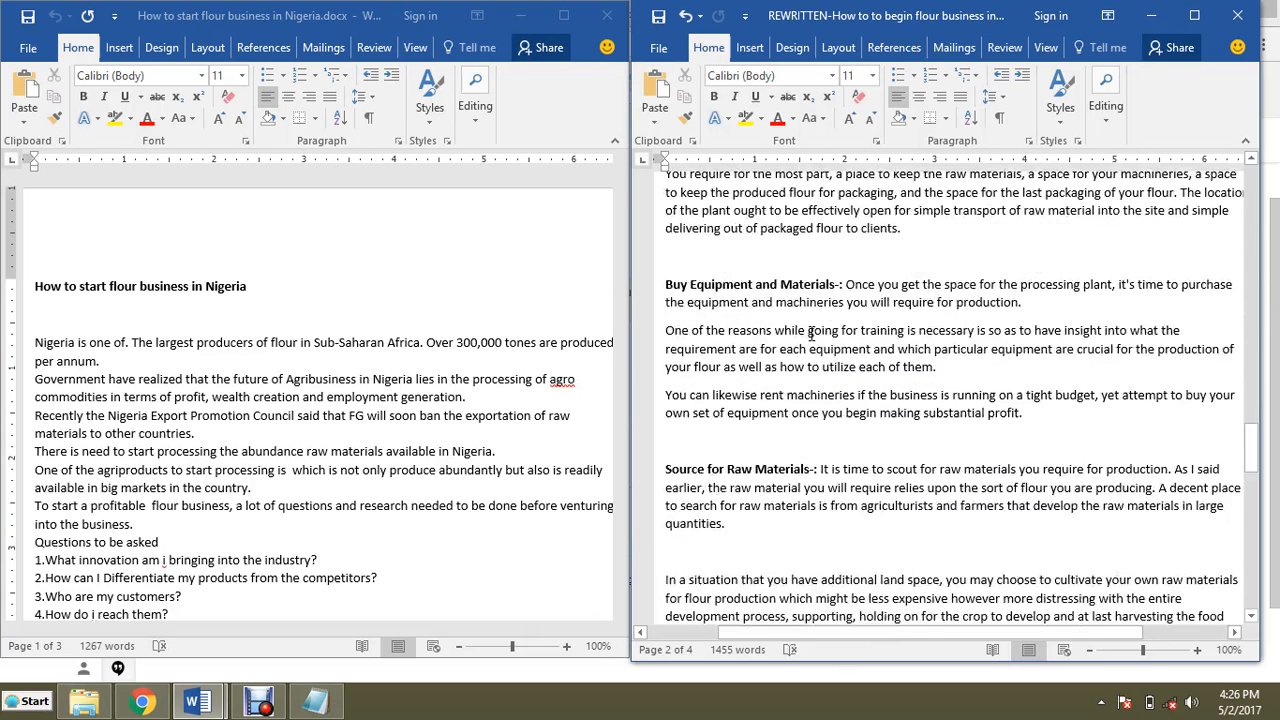
scroll(808, 332, "down", 1)
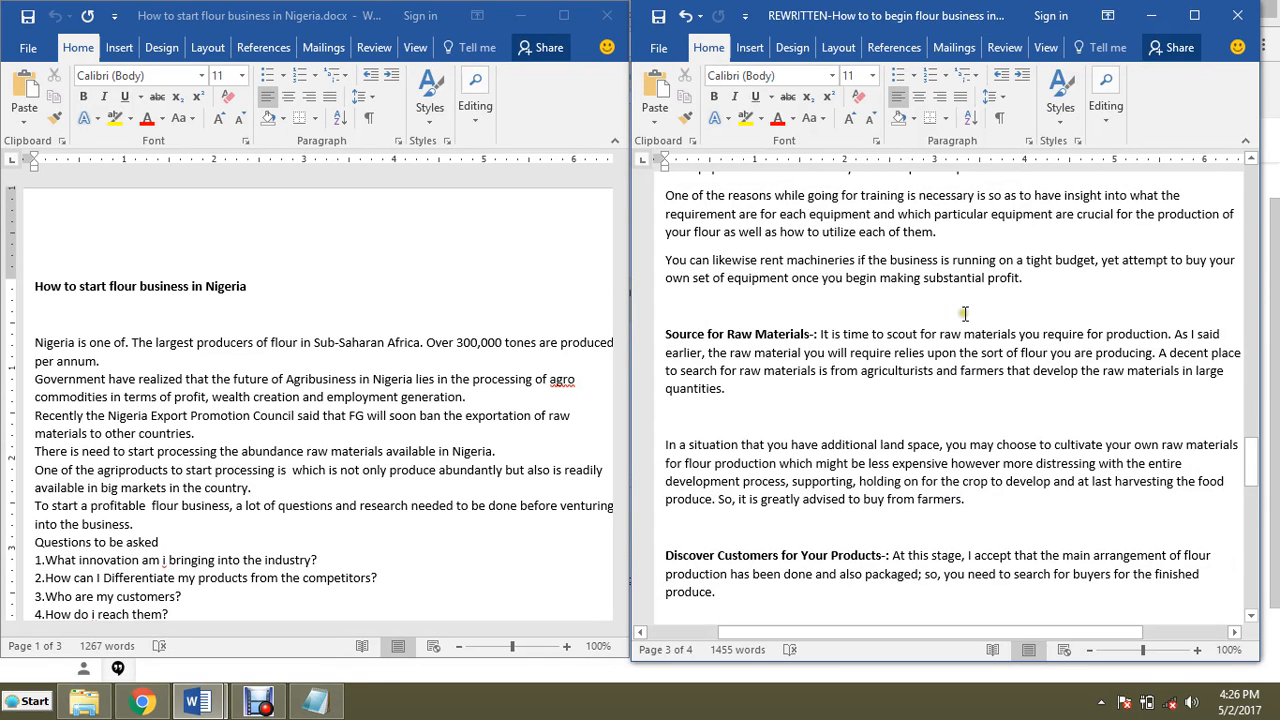
scroll(988, 322, "down", 10)
scroll(990, 320, "down", 4)
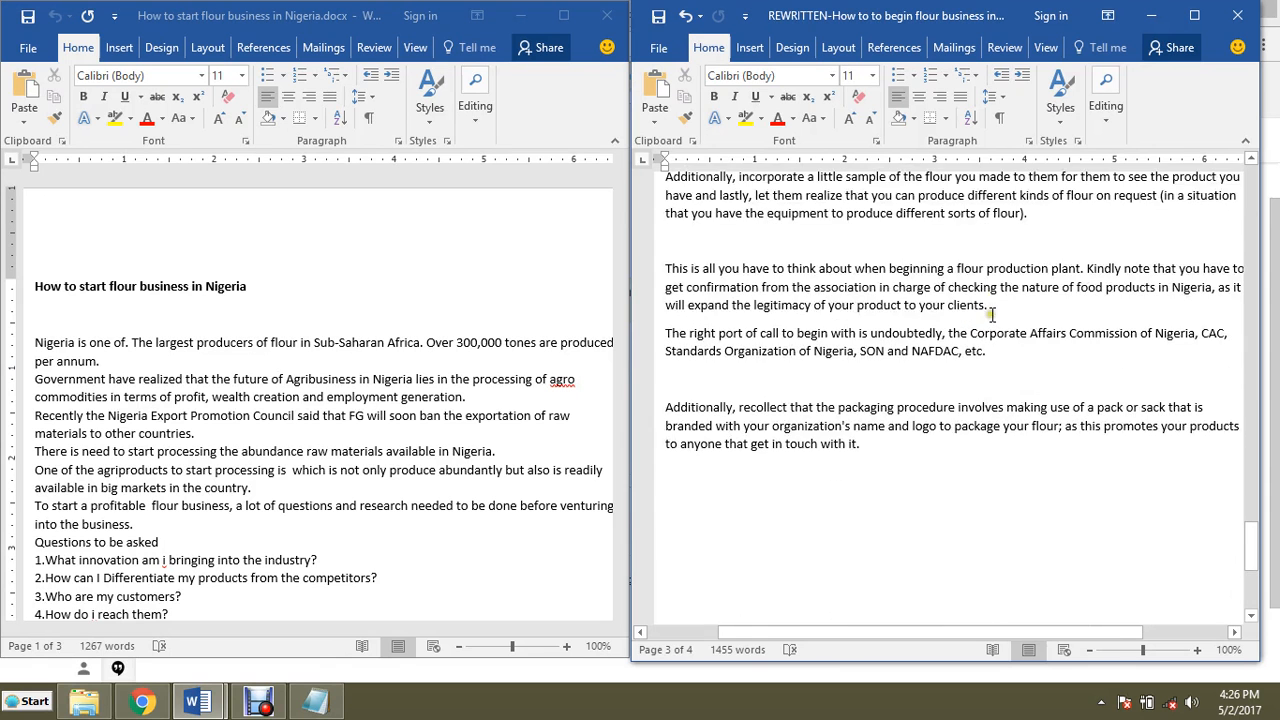
scroll(992, 315, "up", 1)
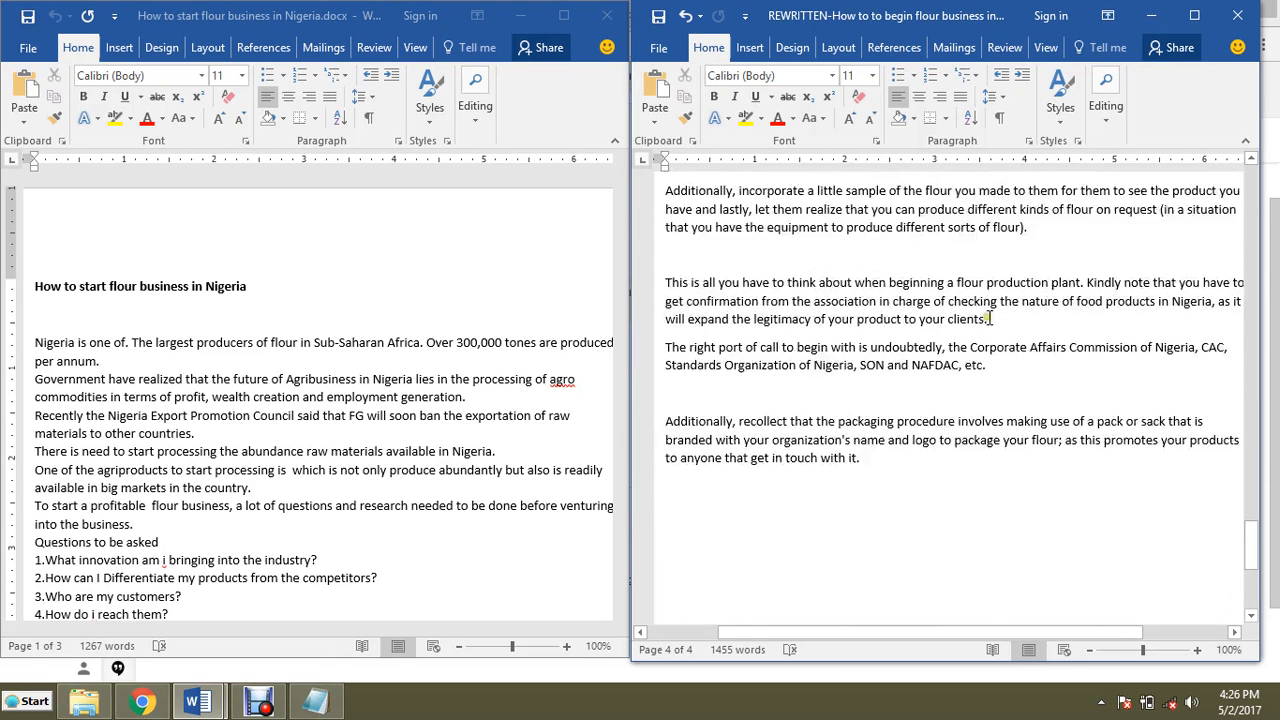
Step: Switch to Notepad and add the checklist item '3. Reduce the length of sentences'
key("alt+Tab")
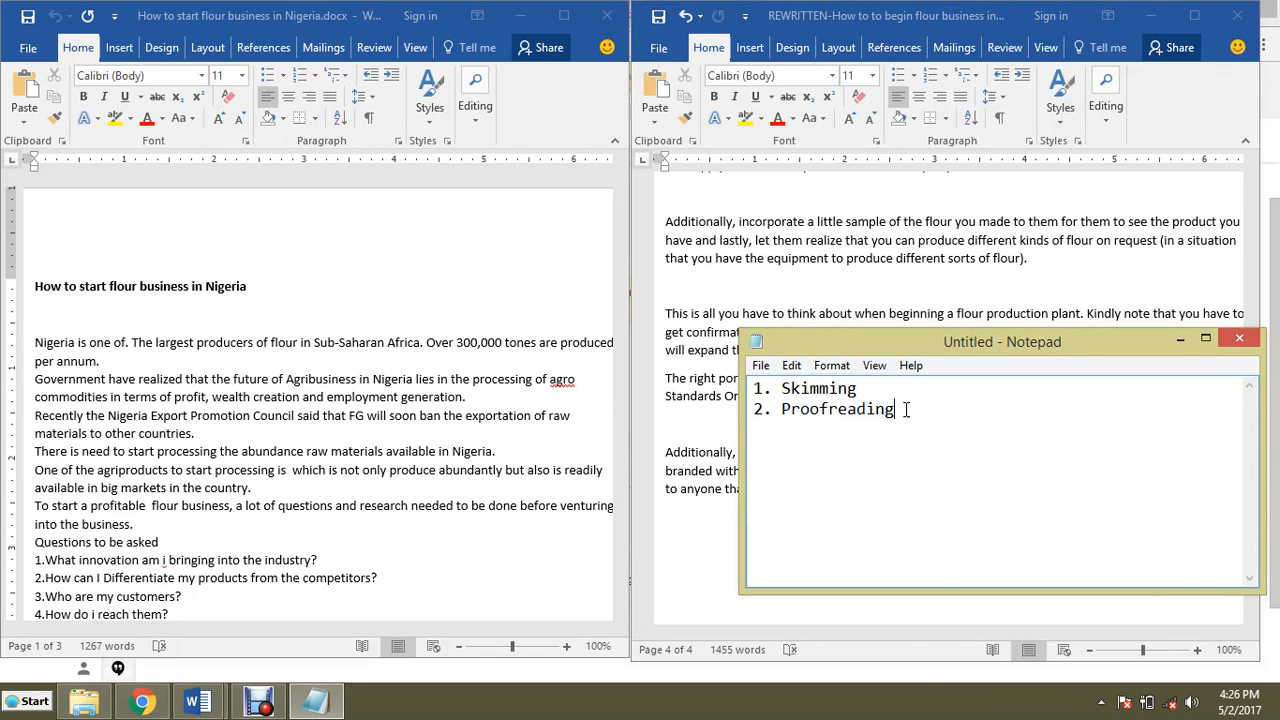
key("Return")
type("3. Reduce th")
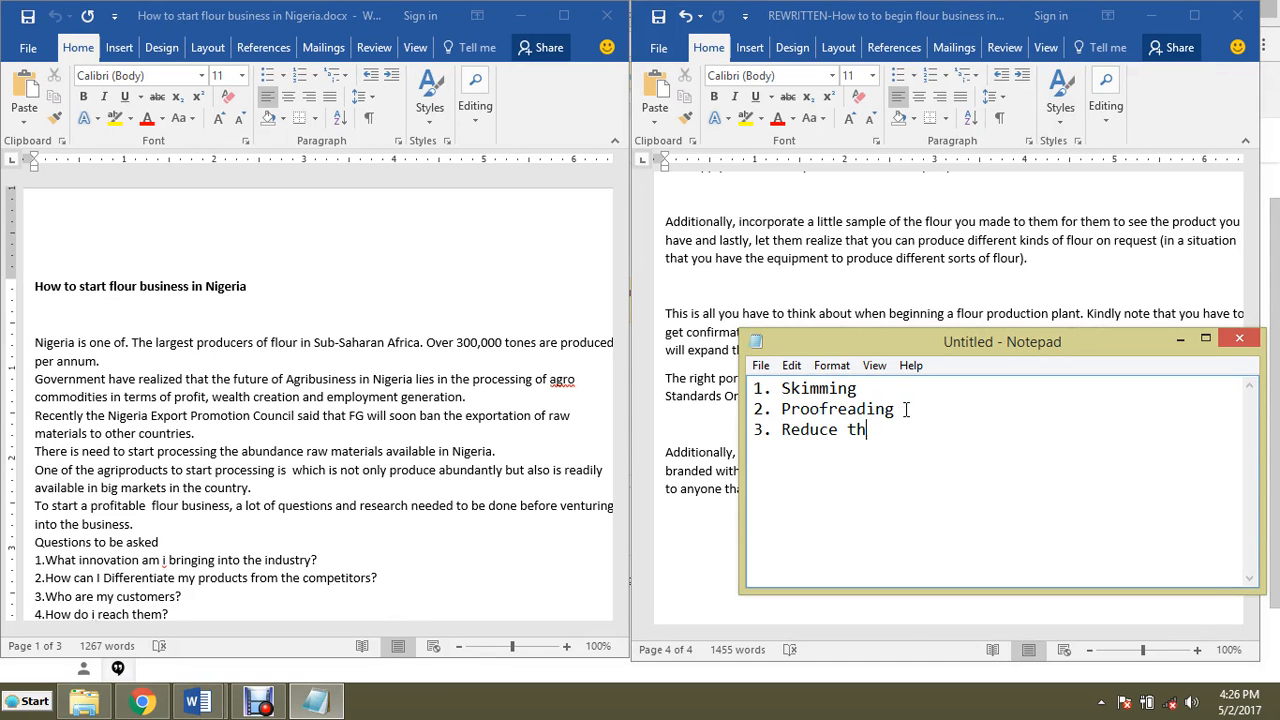
type("e length of sentences")
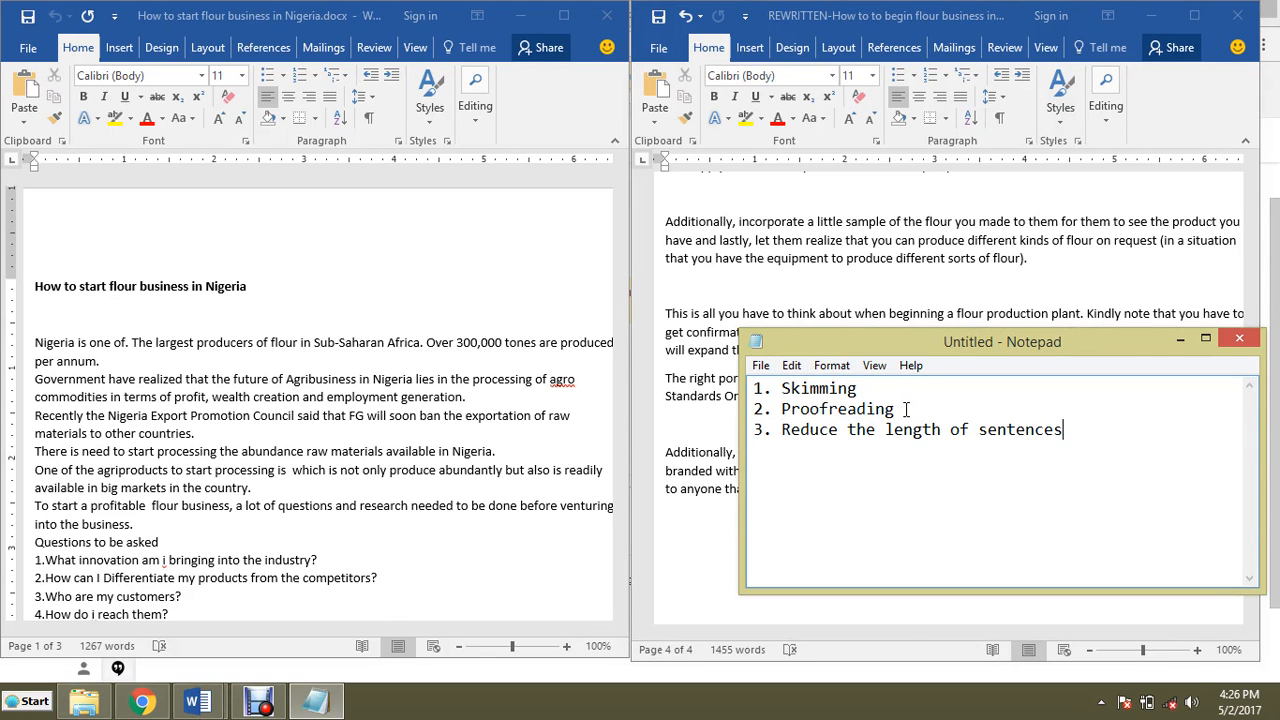
Step: Add the checklist items '4. Paragraph' and '5. Introduce subheadings', then return to the Word documents
key("Return")
type("4. Paragraph")
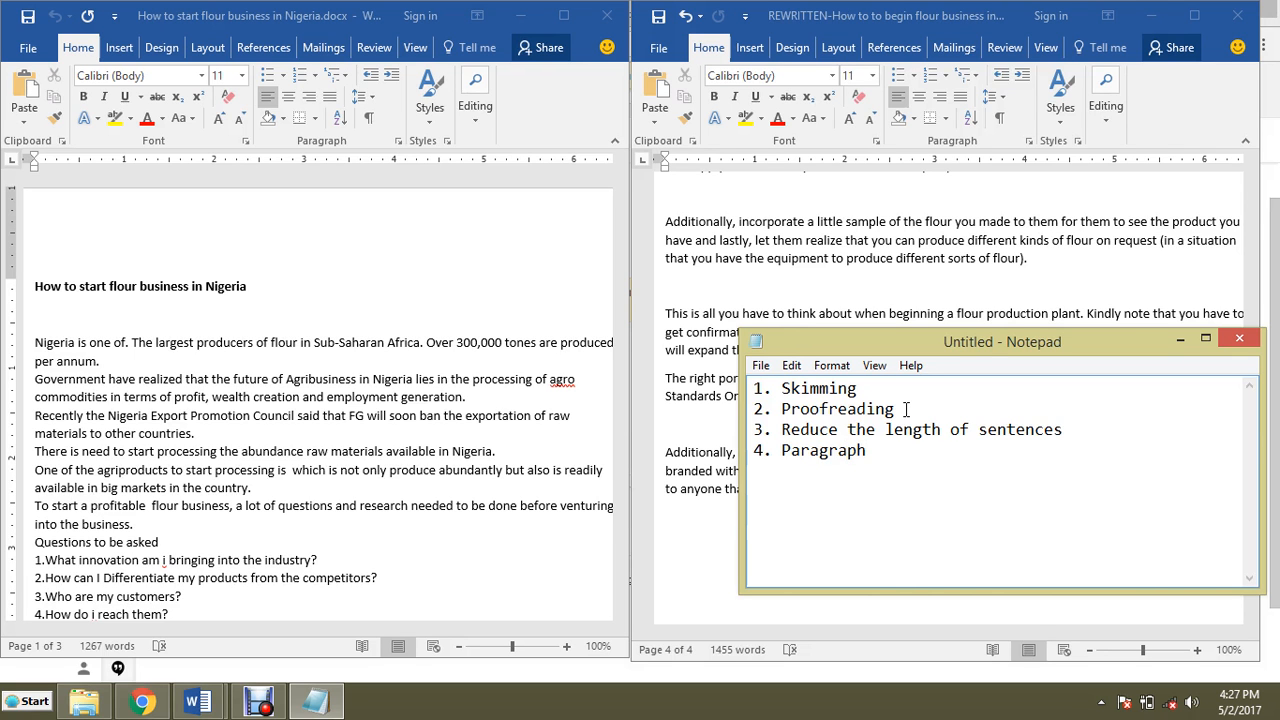
key("Return")
type("5")
type(". In")
key("BackSpace")
type("Inr")
type("roduce ")
type("s")
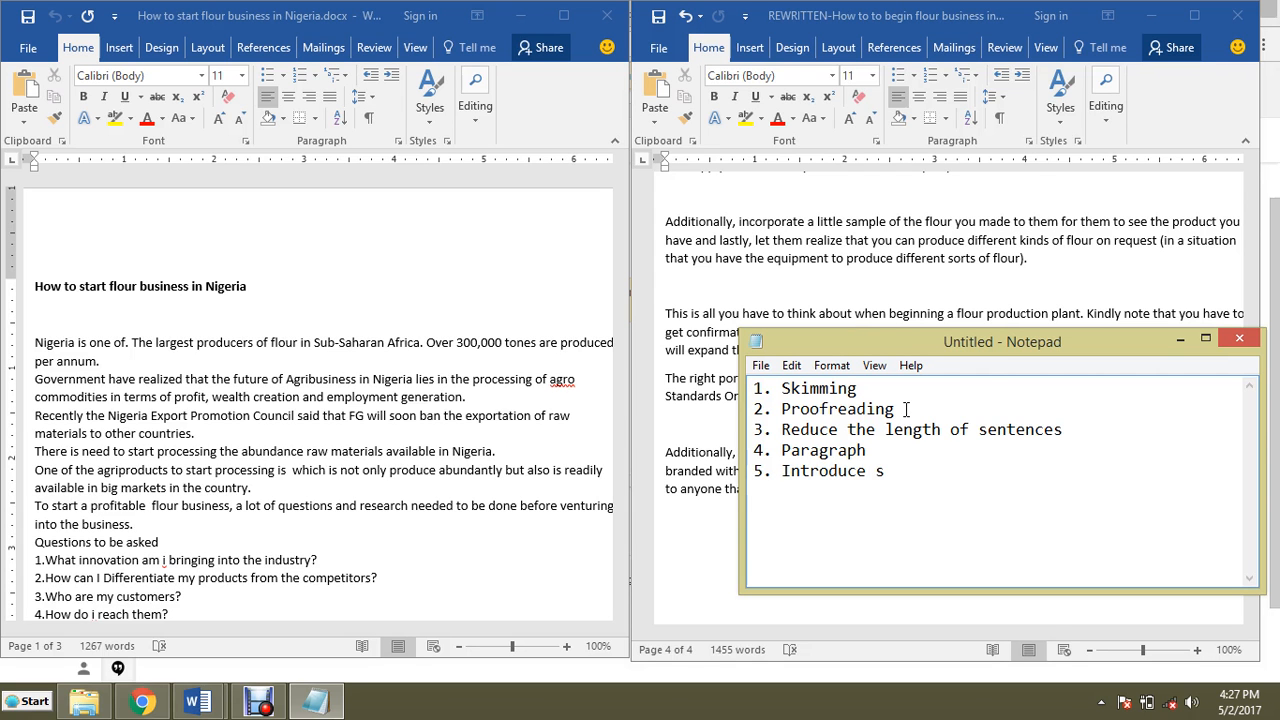
type("ubheadings after")
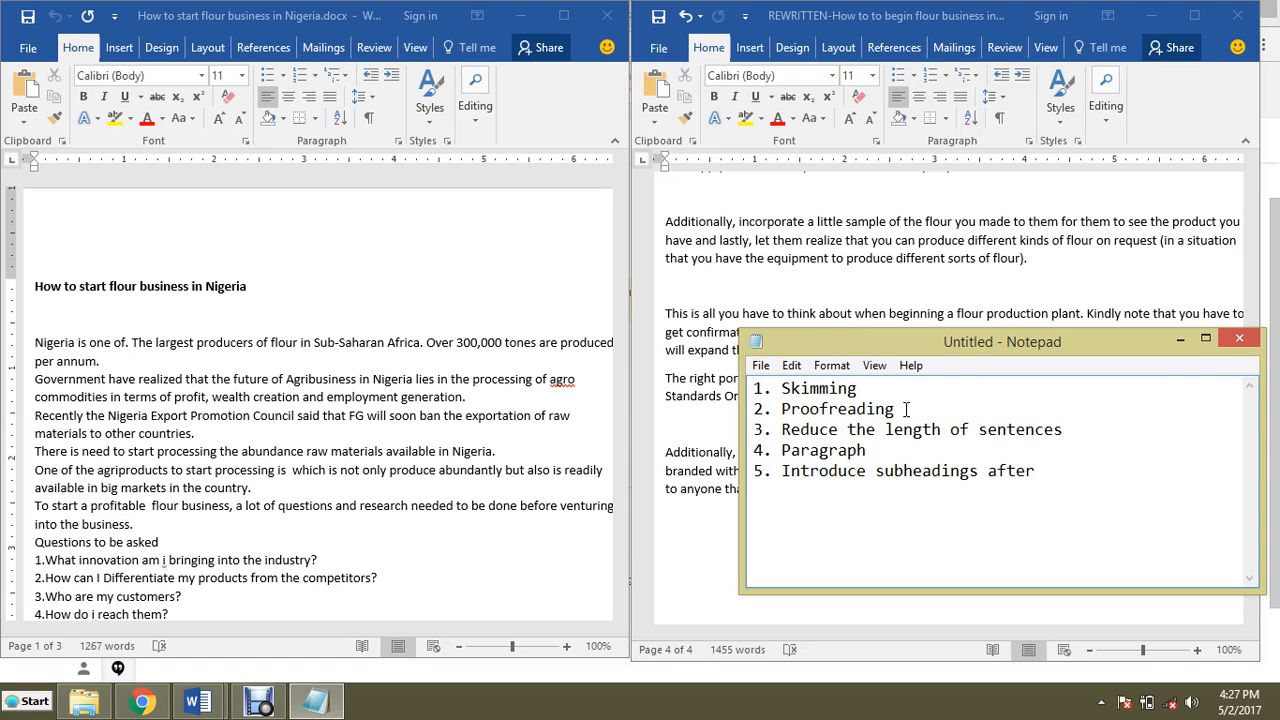
key("BackSpace")
key("BackSpace")
key("BackSpace")
key("BackSpace")
key("BackSpace")
key("BackSpace")
key("BackSpace")
key("BackSpace")
left_click(1180, 338)
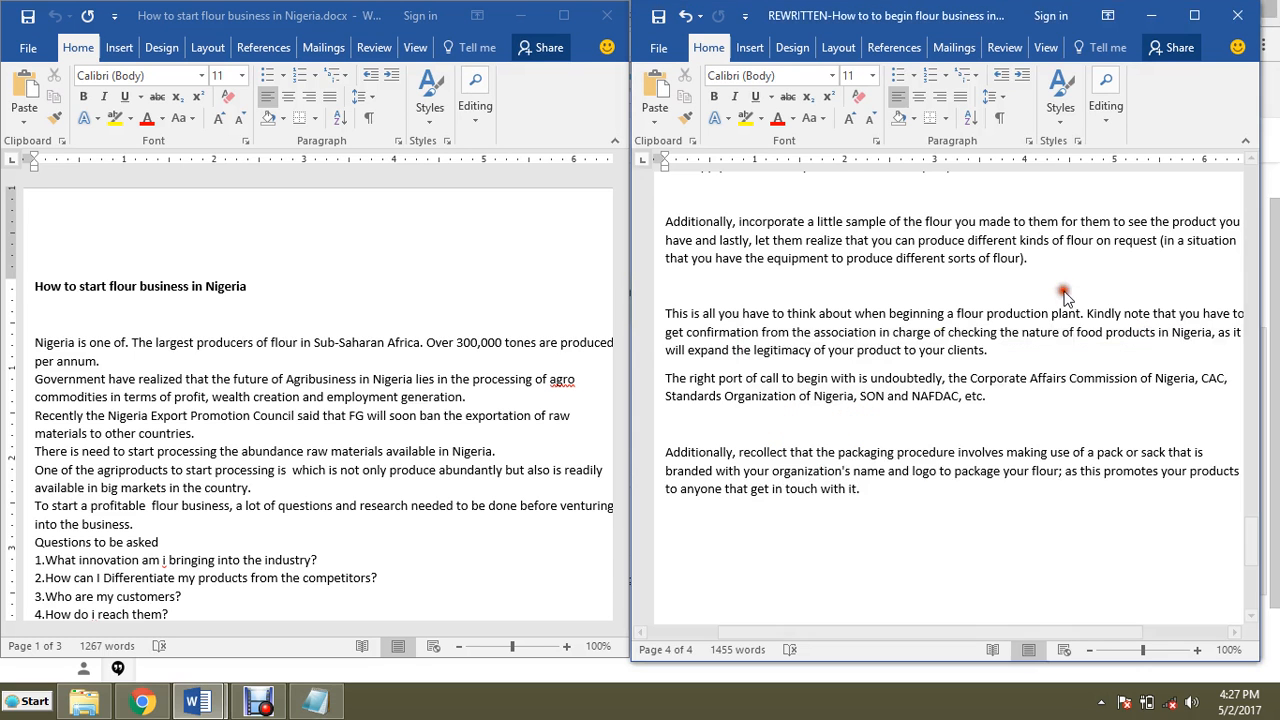
Step: Scroll through the rewritten article from top to middle to review its sections
scroll(983, 352, "down", 5)
scroll(983, 352, "up", 10)
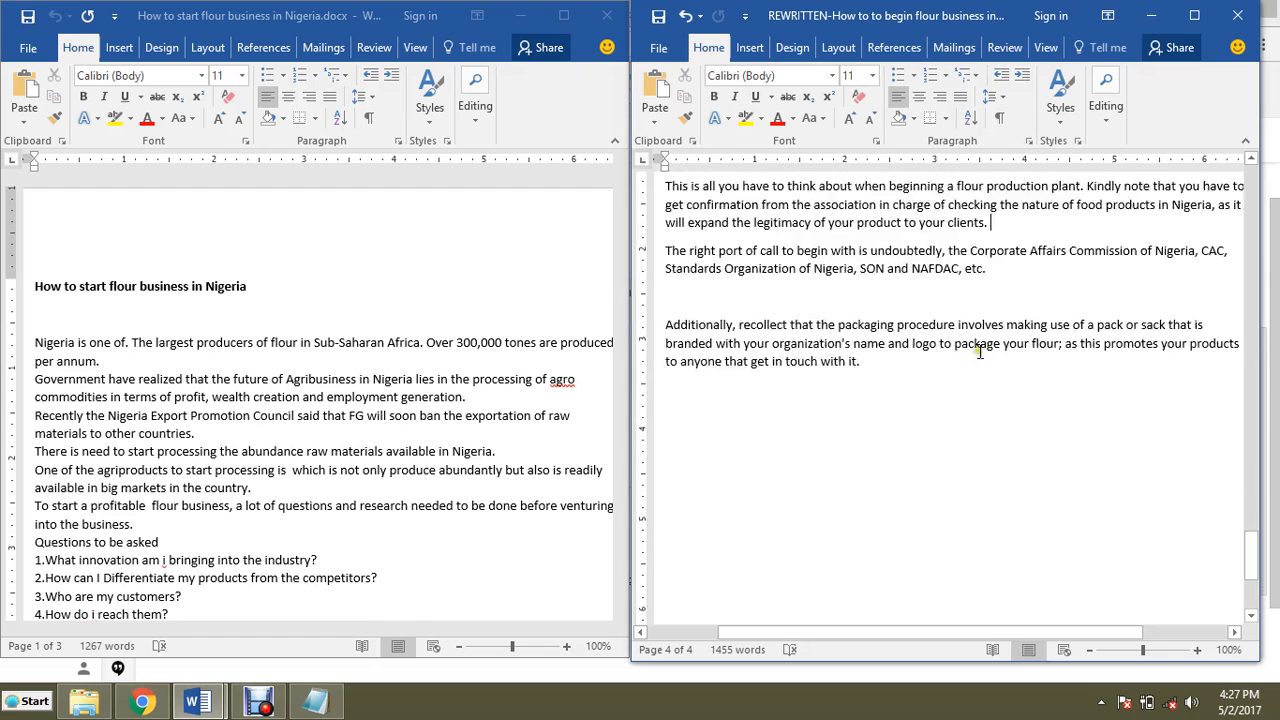
scroll(981, 351, "up", 9)
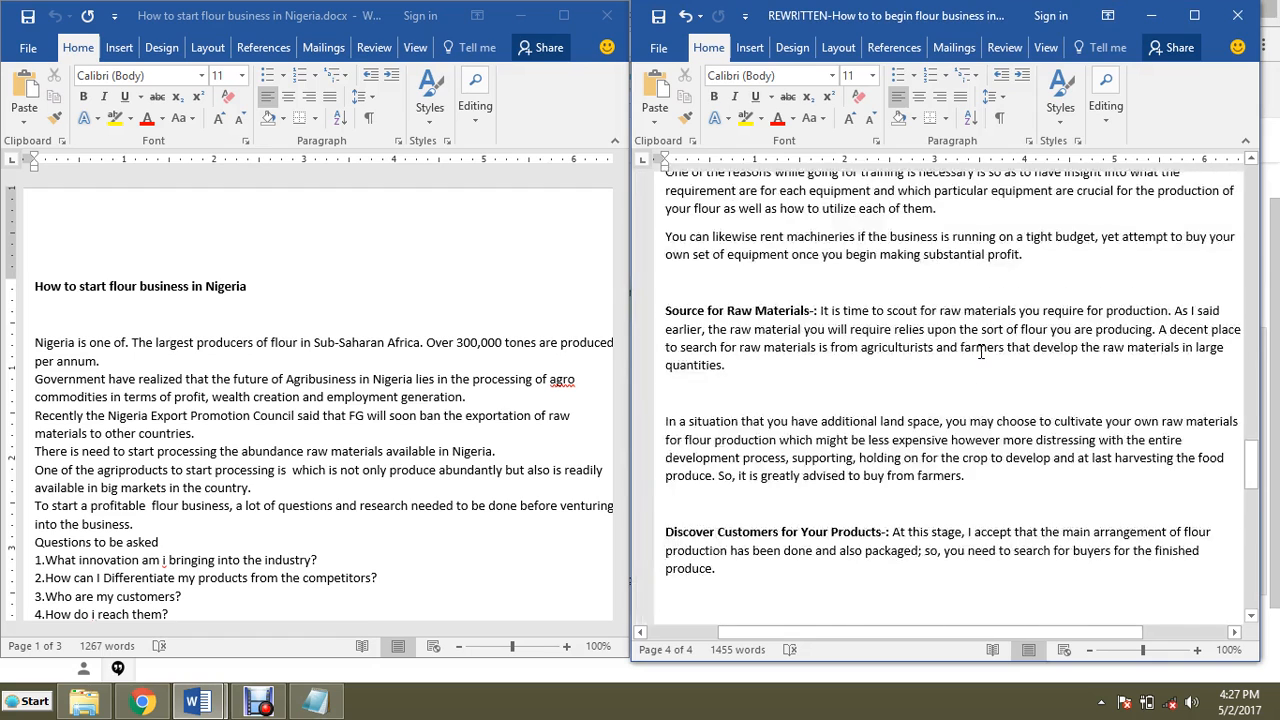
scroll(983, 352, "up", 10)
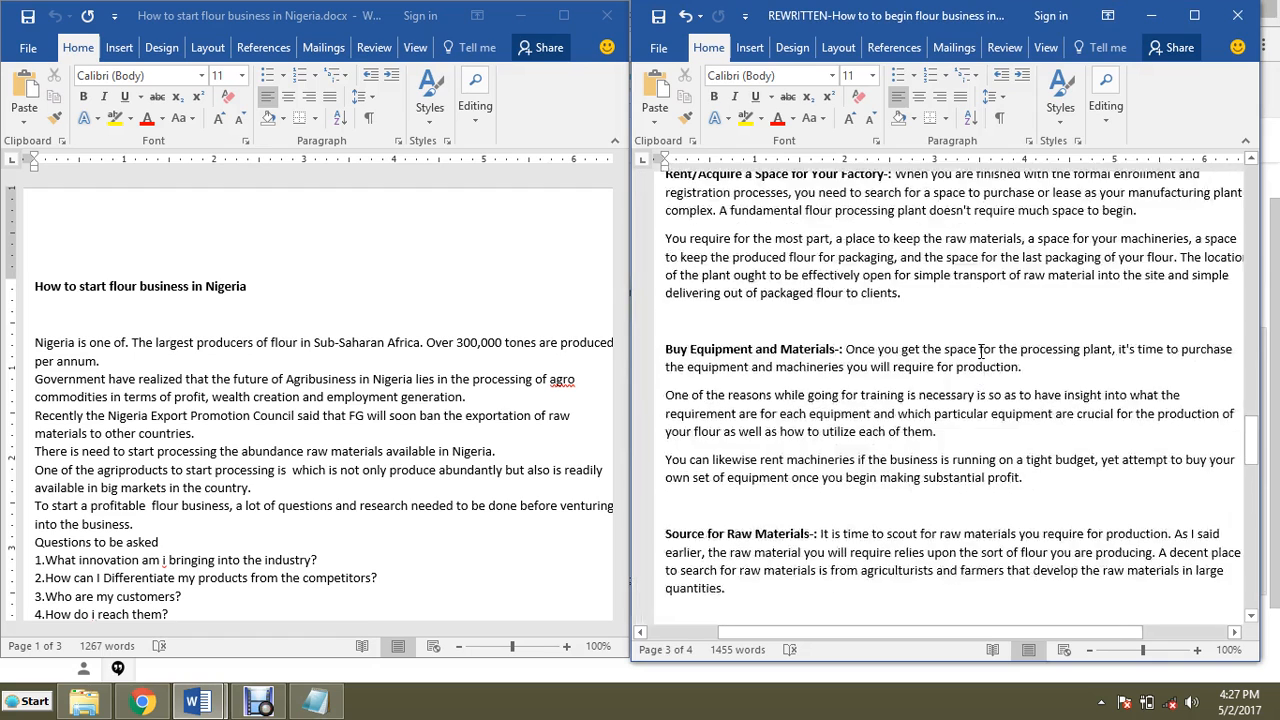
scroll(983, 352, "up", 4)
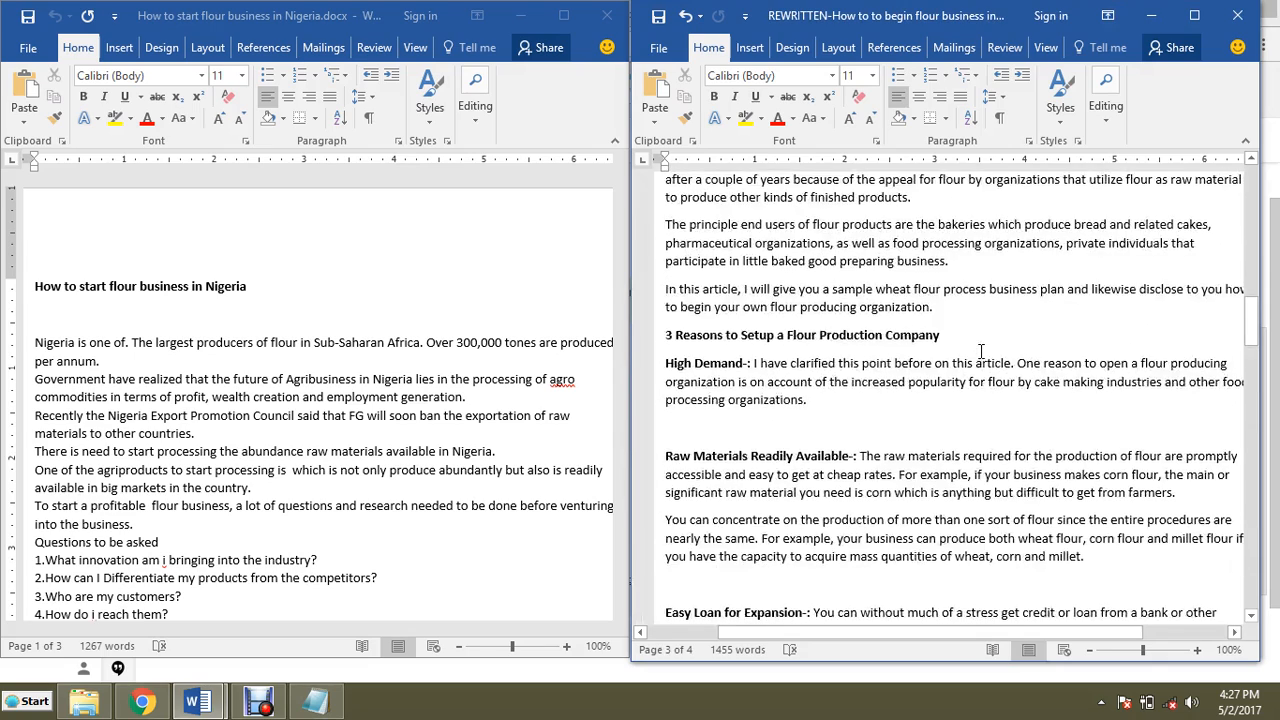
scroll(981, 351, "up", 8)
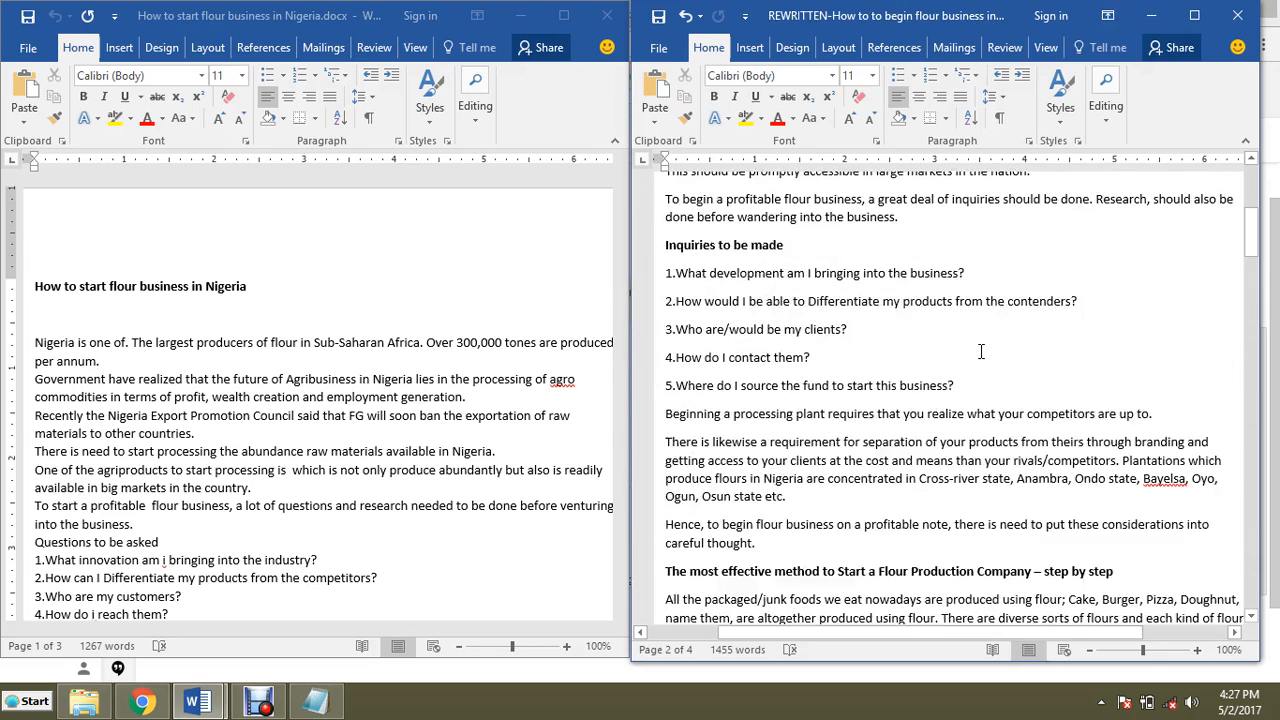
scroll(981, 351, "up", 5)
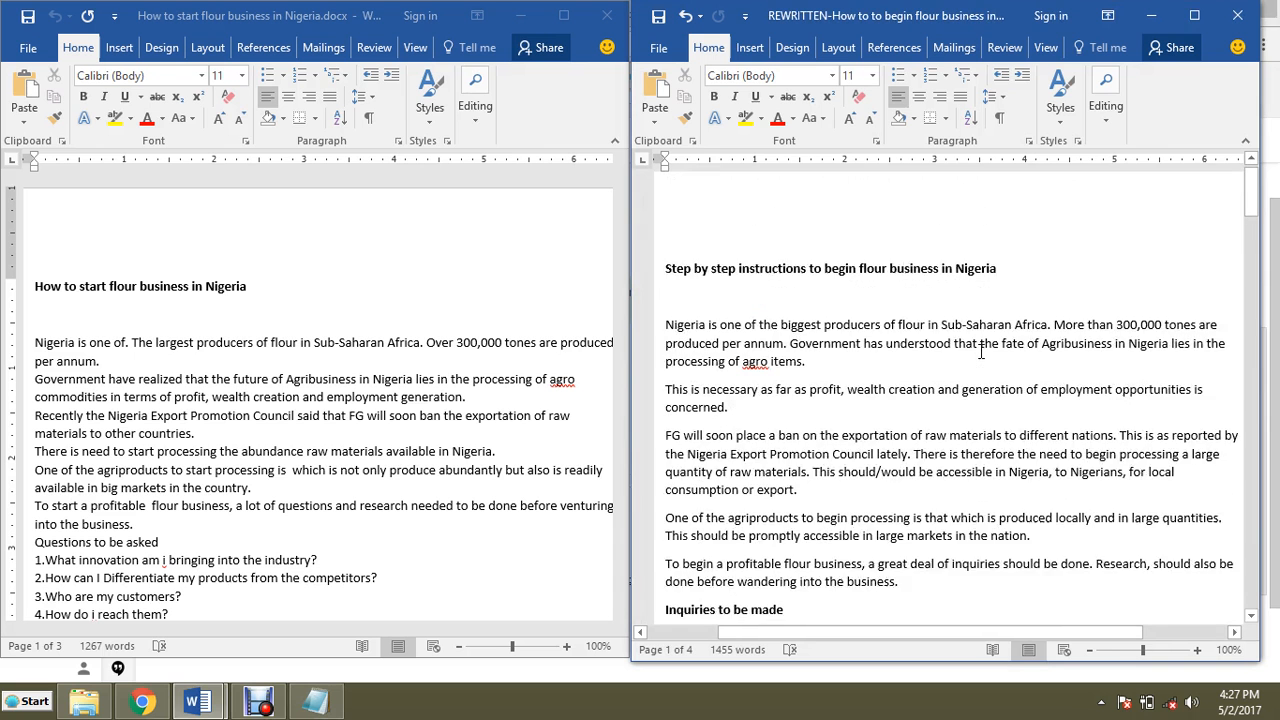
scroll(981, 351, "down", 4)
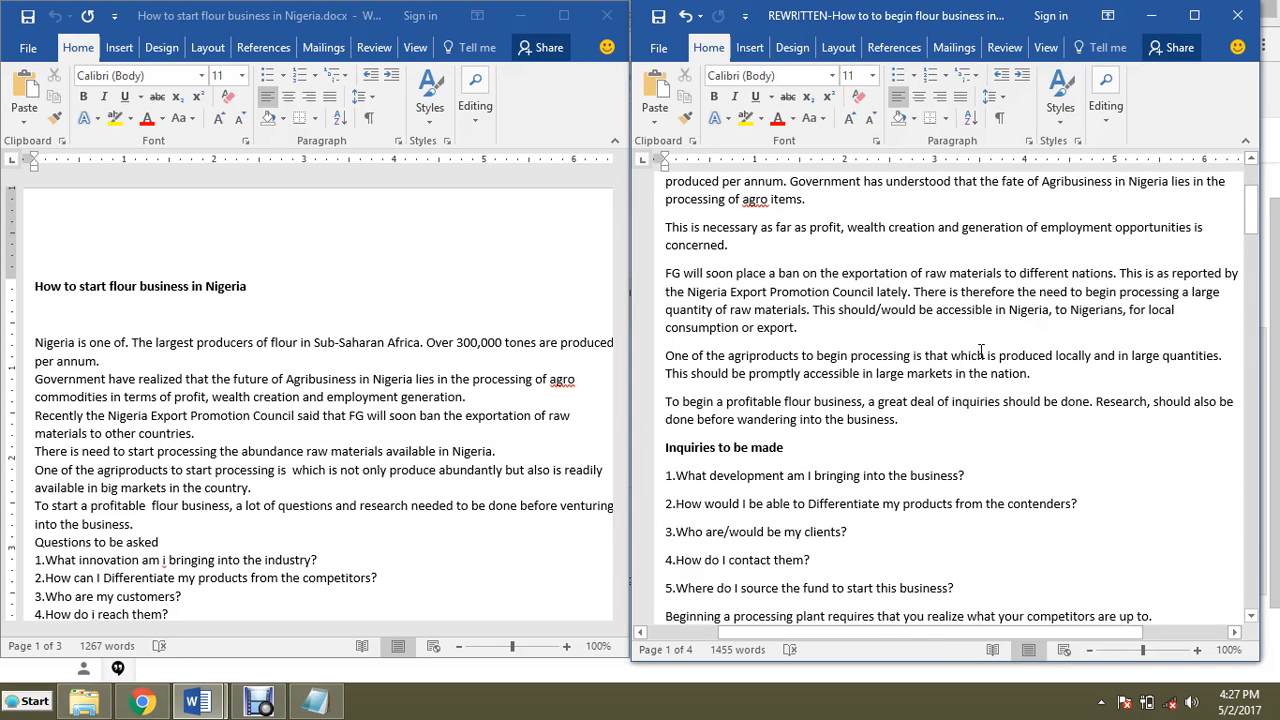
scroll(981, 351, "down", 10)
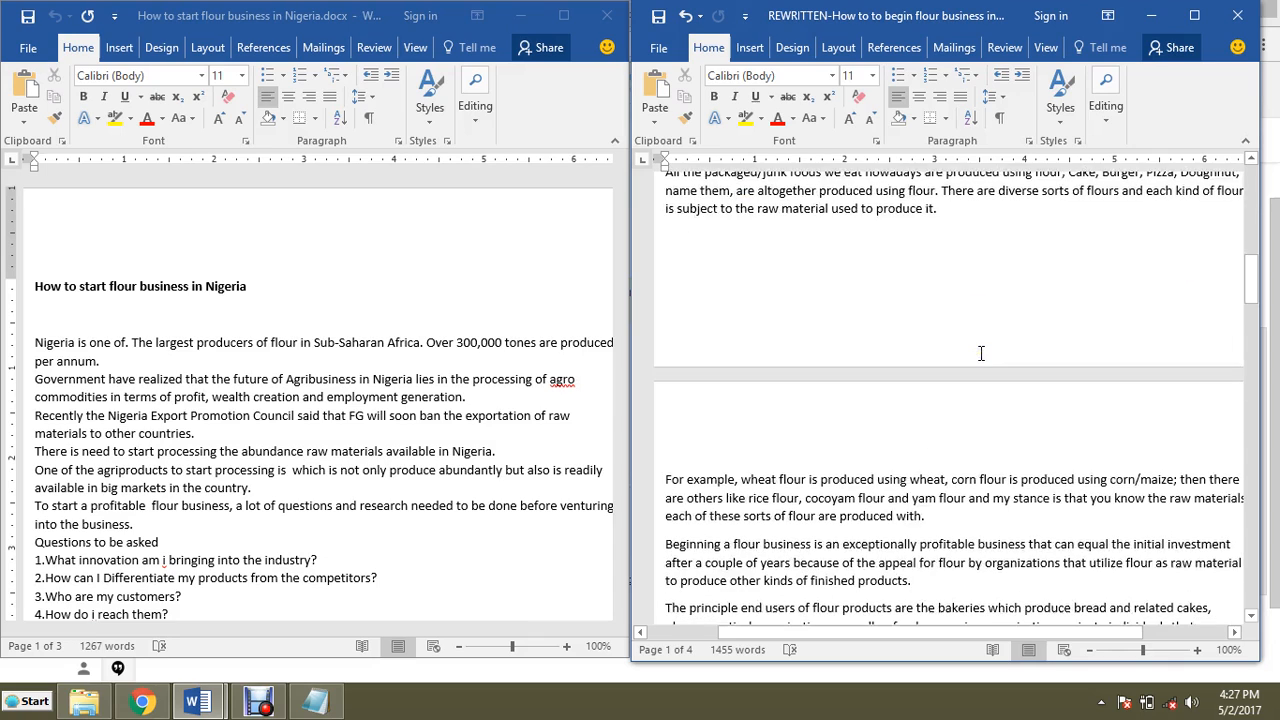
scroll(981, 352, "down", 18)
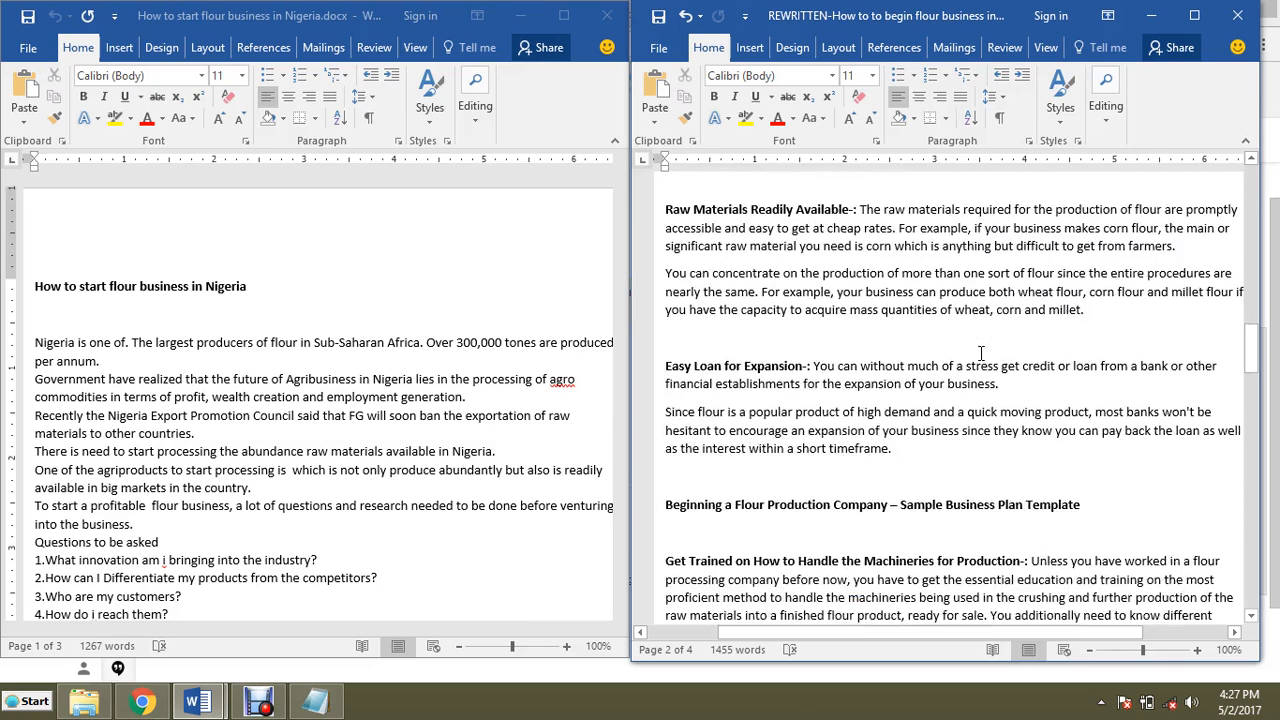
scroll(981, 352, "down", 7)
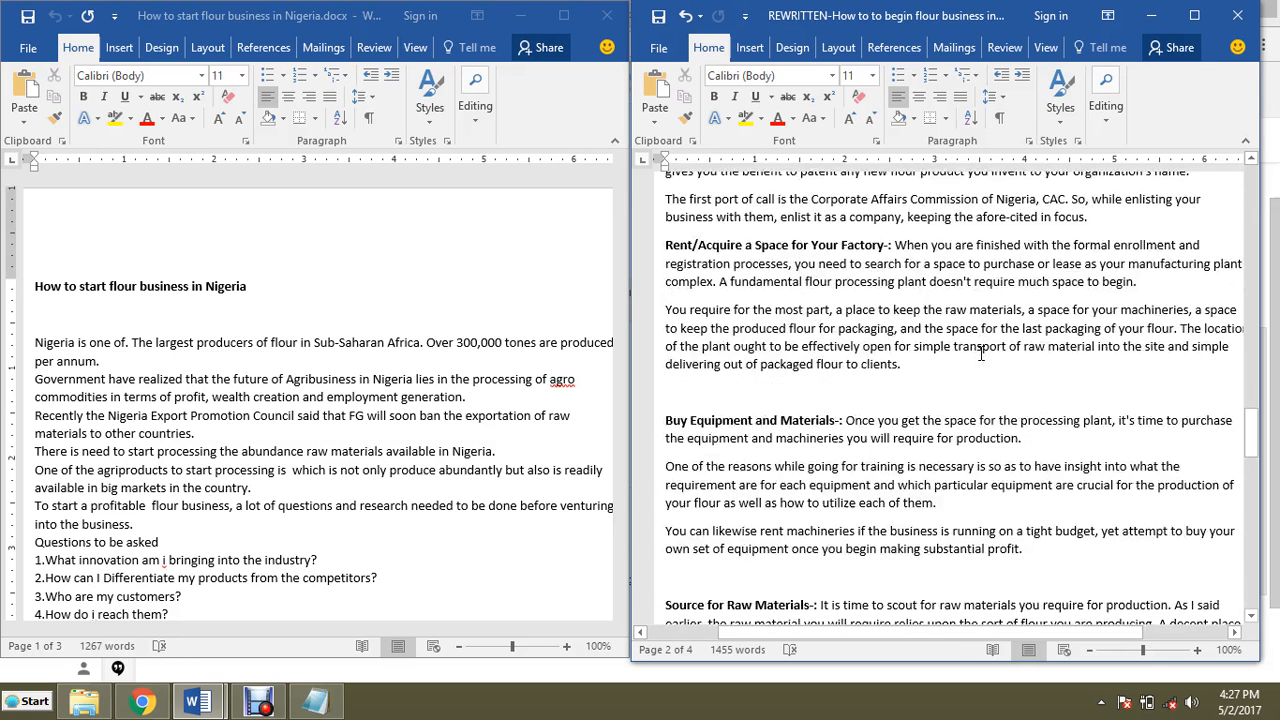